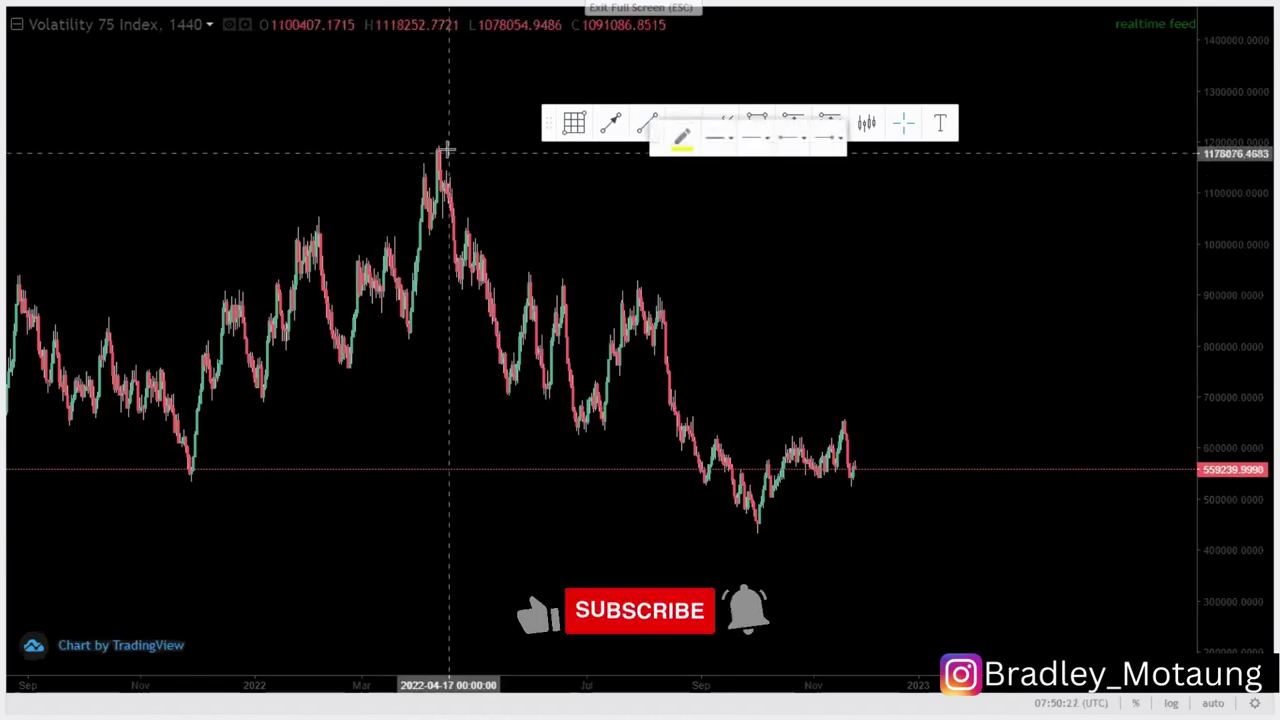
- Draw a descending trend line along the highs from mid-April 2022 at about 1,198,000, and handwrite LH above it and LL below the lows
{"action": "left_click", "coordinate": [442, 145]}
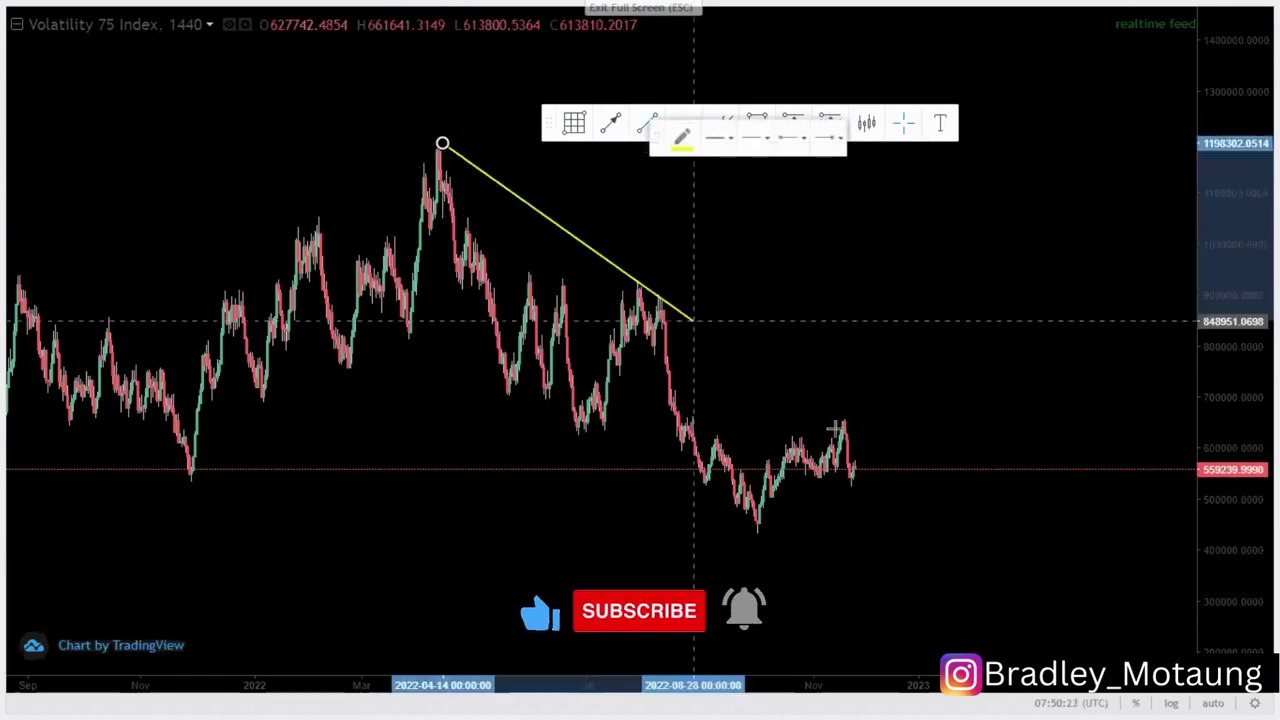
{"action": "left_click", "coordinate": [928, 475]}
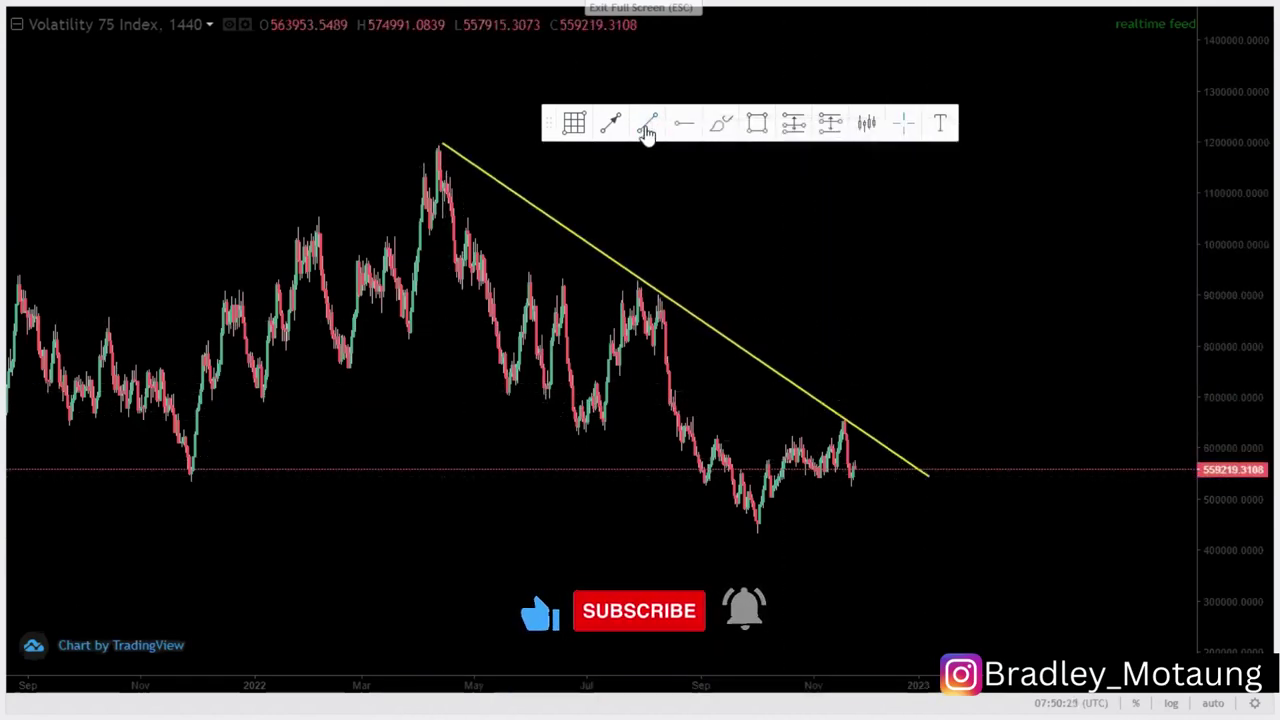
{"action": "left_click", "coordinate": [721, 124]}
{"action": "mouse_move", "coordinate": [655, 214]}
{"action": "left_mouse_down"}
{"action": "mouse_move", "coordinate": [657, 249]}
{"action": "mouse_move", "coordinate": [683, 252]}
{"action": "mouse_move", "coordinate": [697, 217]}
{"action": "mouse_move", "coordinate": [694, 229]}
{"action": "left_mouse_up"}
{"action": "left_click_drag", "start_coordinate": [549, 487], "coordinate": [617, 502]}
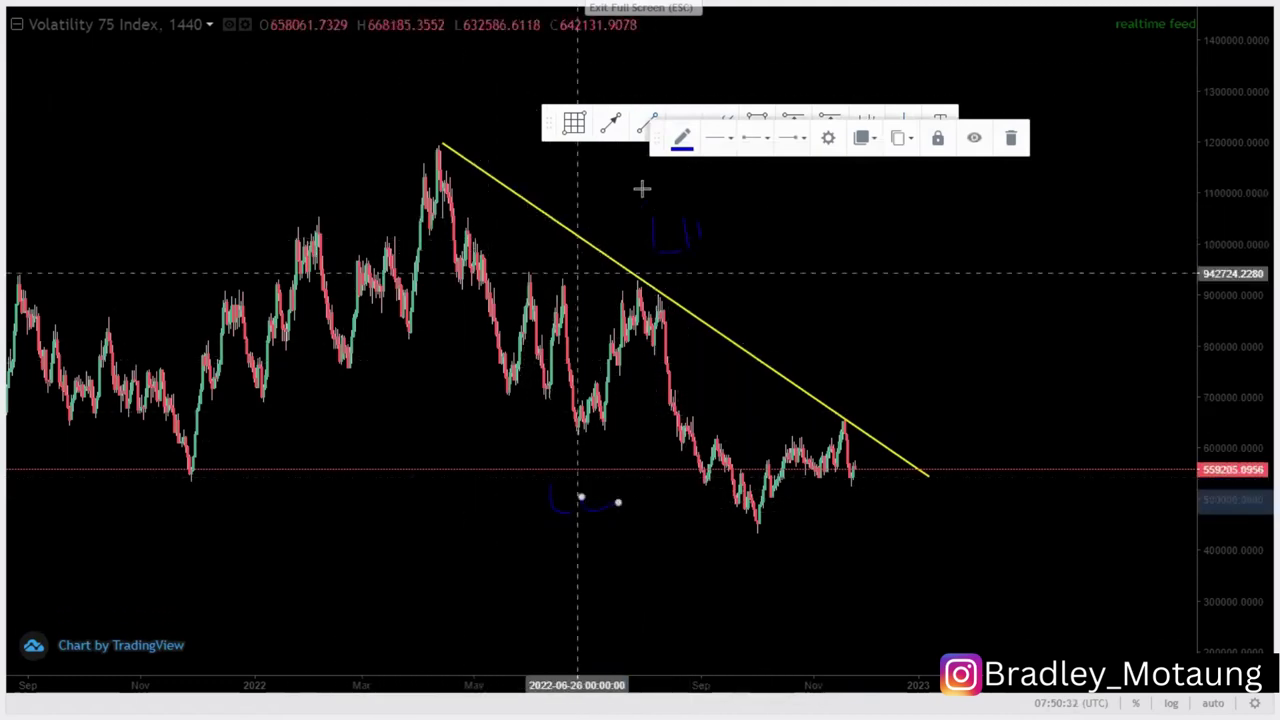
- Draw a descending trend line beneath the lows from 25 March 2022 at about 832,000 to complete the large falling channel
{"action": "left_click", "coordinate": [640, 128]}
{"action": "left_click", "coordinate": [401, 330]}
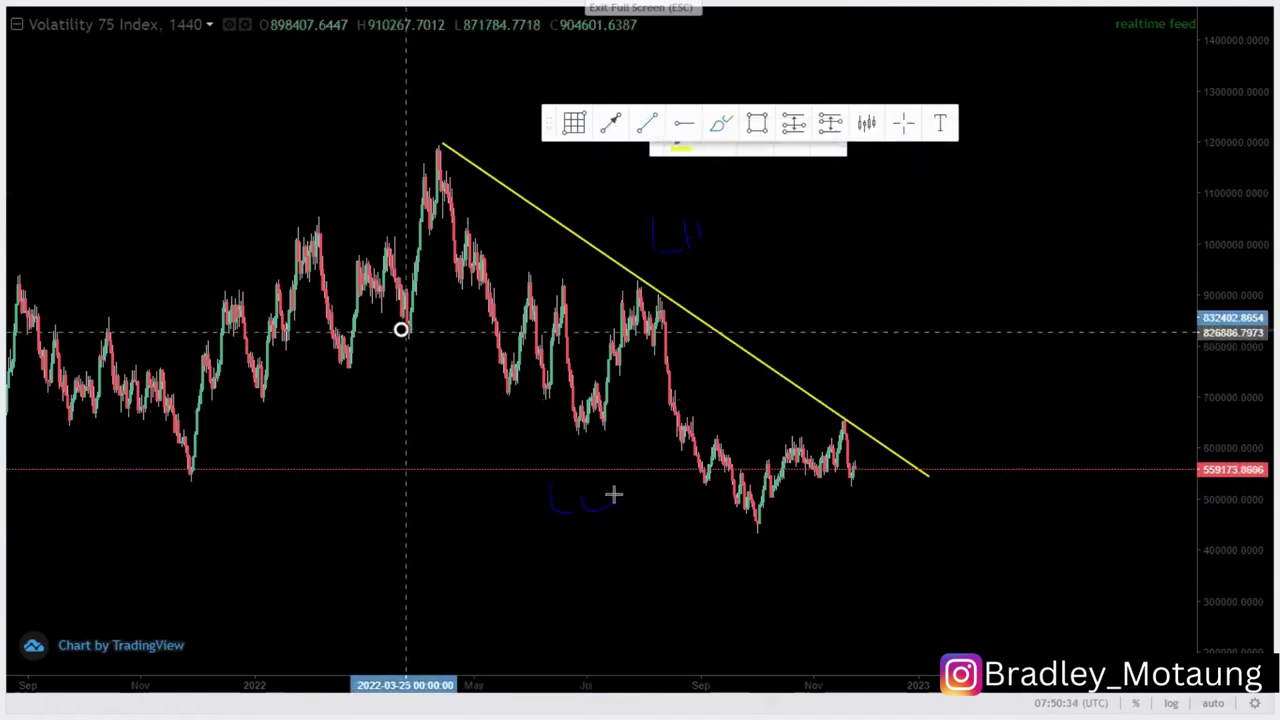
{"action": "left_click", "coordinate": [826, 581]}
{"action": "left_click_drag", "start_coordinate": [903, 565], "coordinate": [850, 562]}
{"action": "left_click", "coordinate": [600, 136]}
{"action": "left_click", "coordinate": [384, 159]}
{"action": "double_click", "coordinate": [473, 401]}
{"action": "left_click", "coordinate": [855, 137]}
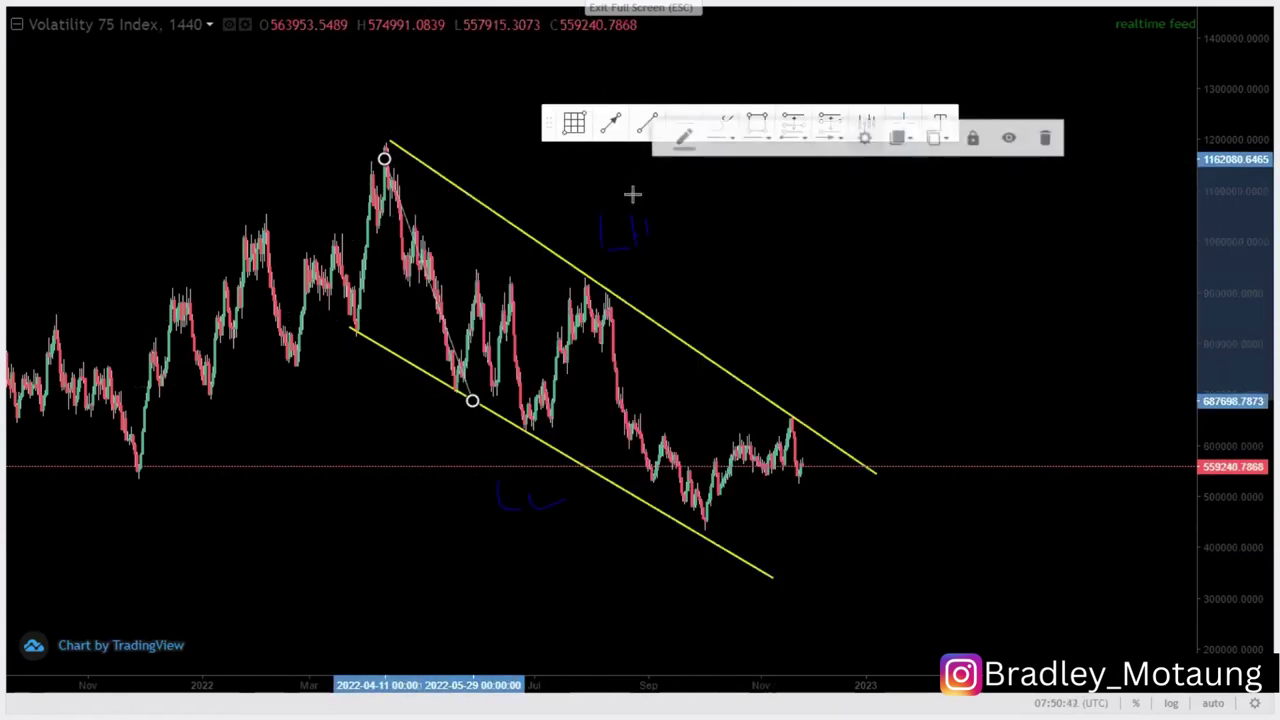
{"action": "left_click", "coordinate": [1043, 140]}
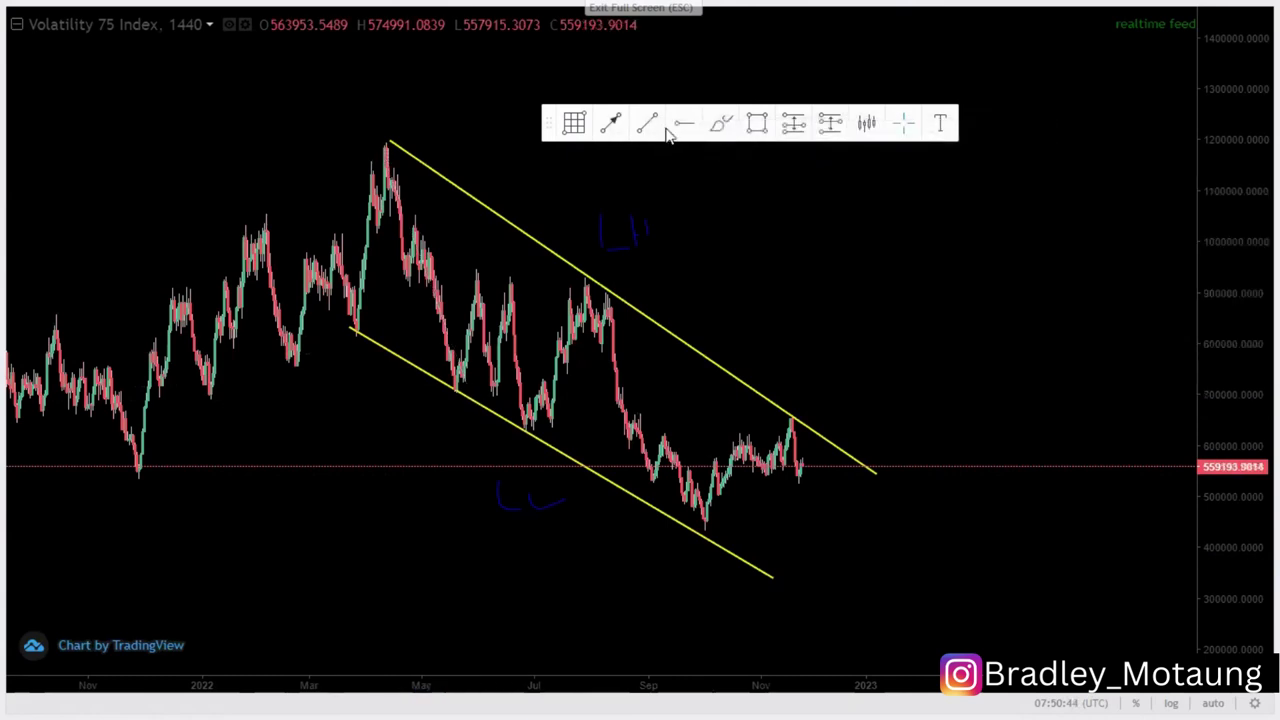
- Brush over the price swings inside the channel, sketch a projected drop from the November high, underline the October low and circle the target below
{"action": "left_click", "coordinate": [721, 123]}
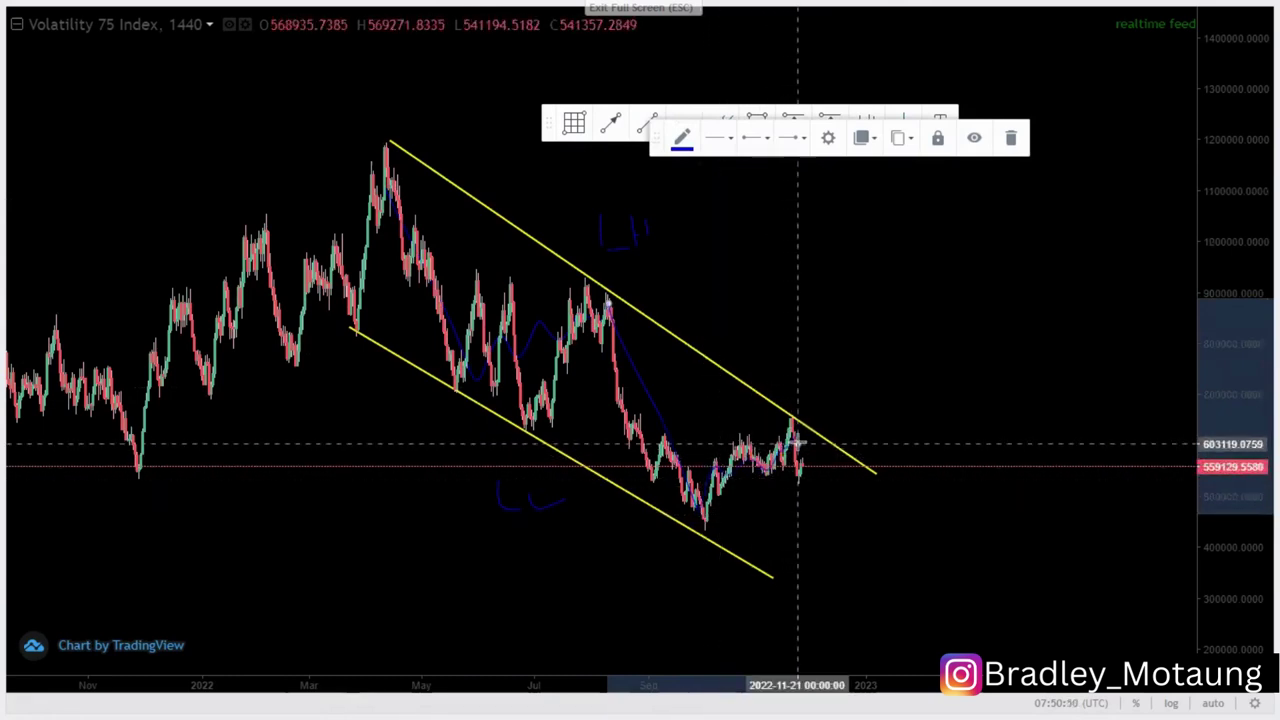
{"action": "left_click_drag", "start_coordinate": [795, 432], "coordinate": [823, 590]}
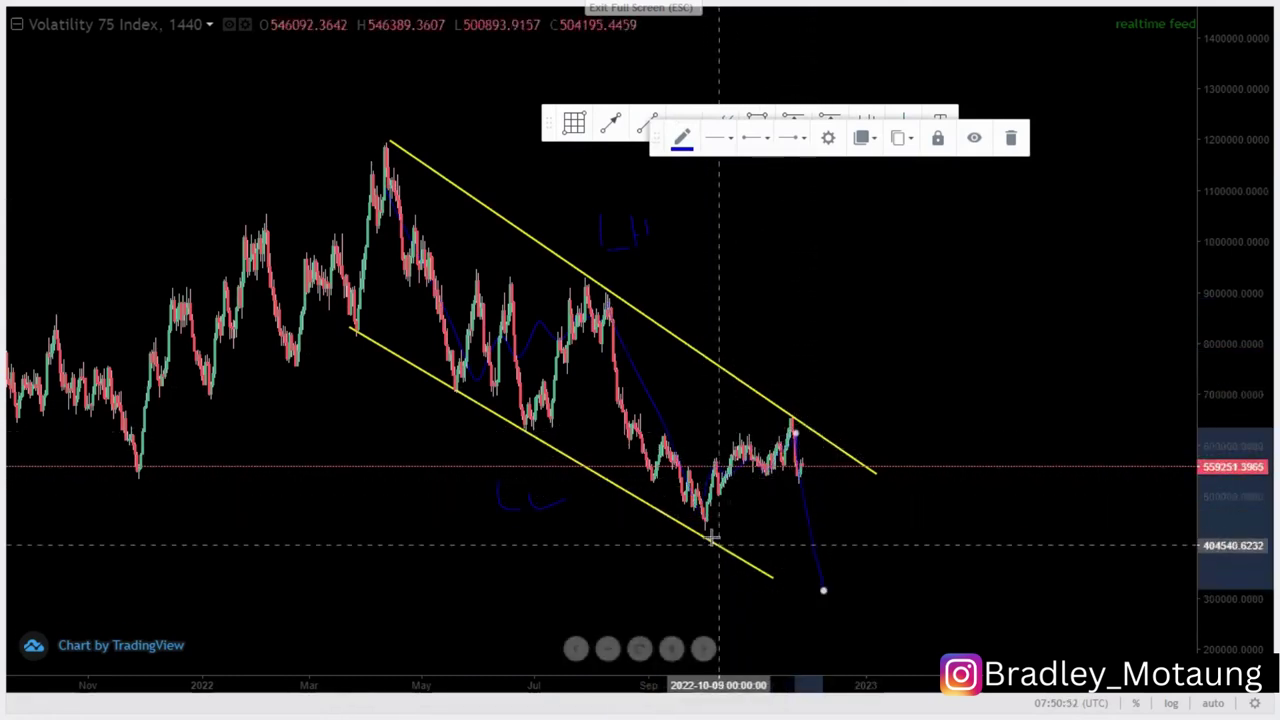
{"action": "mouse_move", "coordinate": [695, 527]}
{"action": "left_mouse_down"}
{"action": "mouse_move", "coordinate": [789, 527]}
{"action": "mouse_move", "coordinate": [774, 560]}
{"action": "mouse_move", "coordinate": [787, 569]}
{"action": "left_mouse_up"}
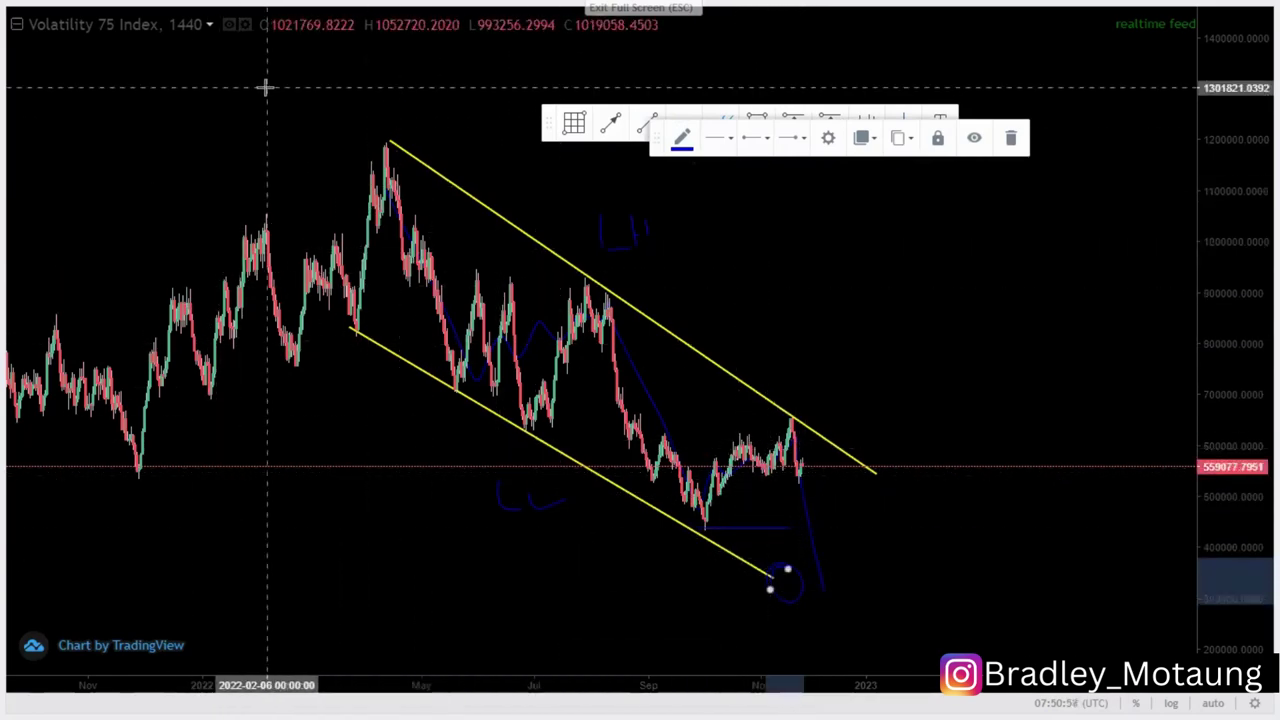
- Change the chart interval to 4 hours (4H)
{"action": "type", "text": "4"}
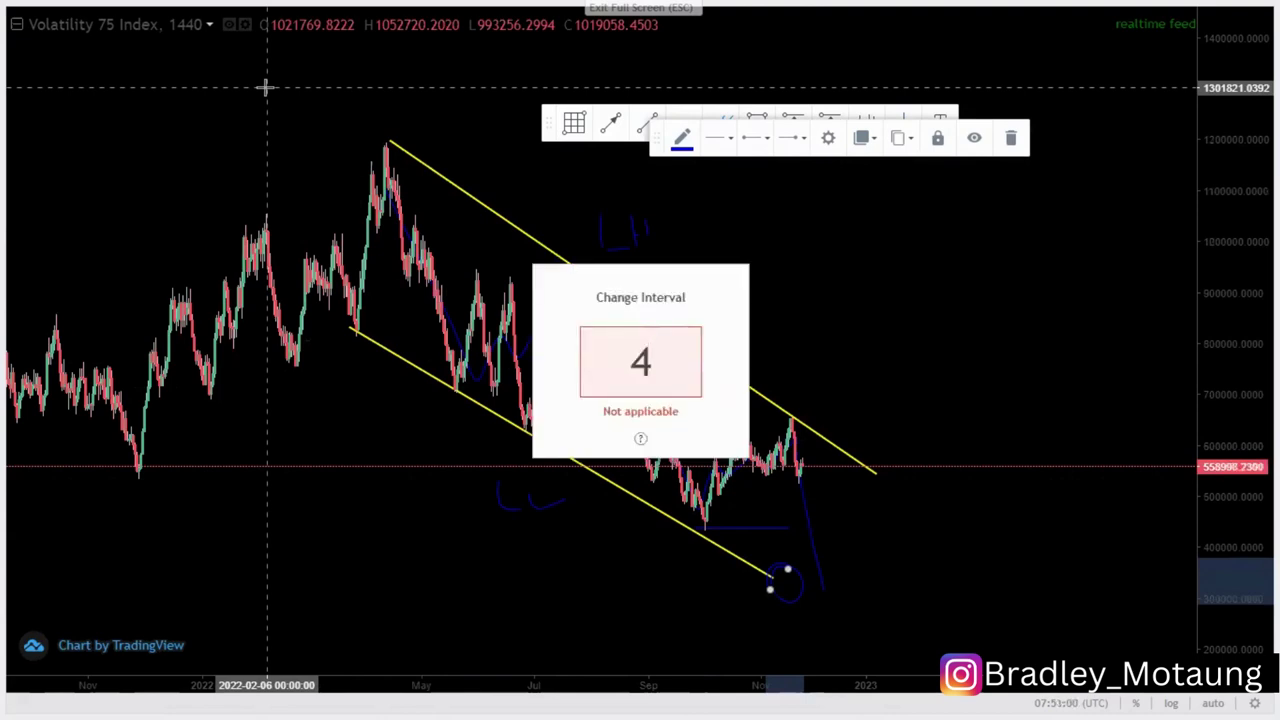
{"action": "type", "text": "H"}
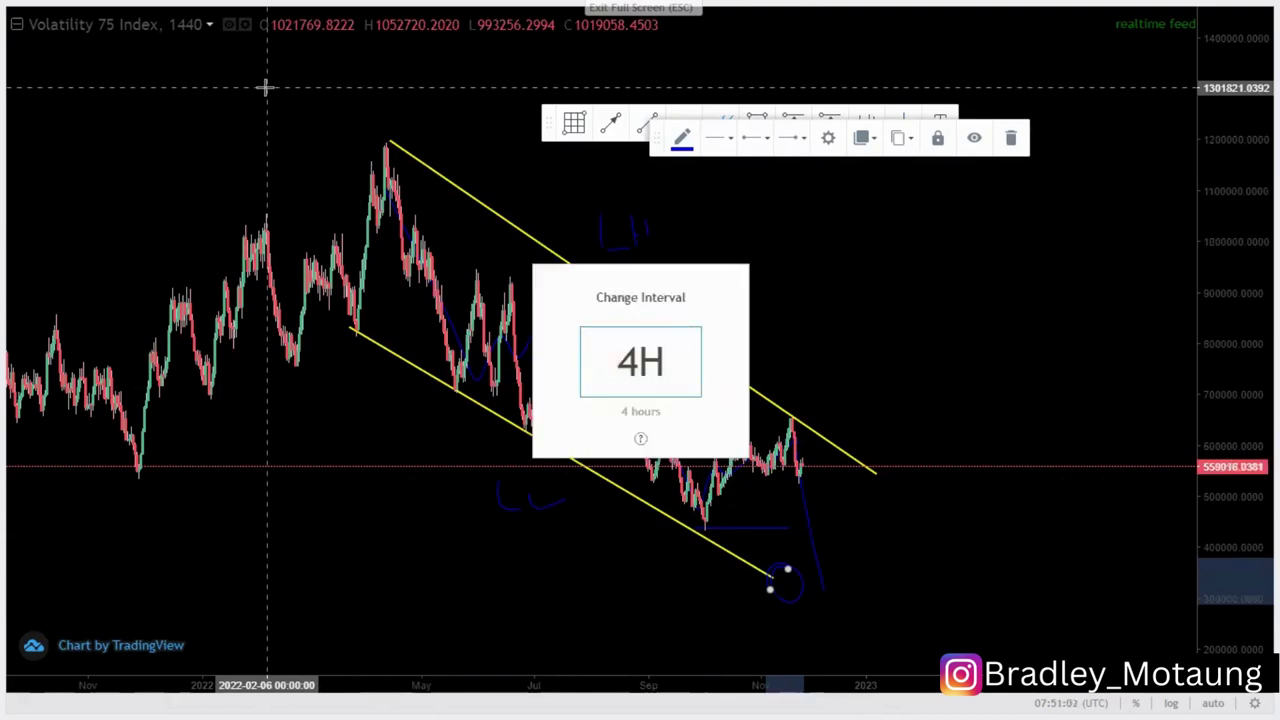
{"action": "key", "text": "Return"}
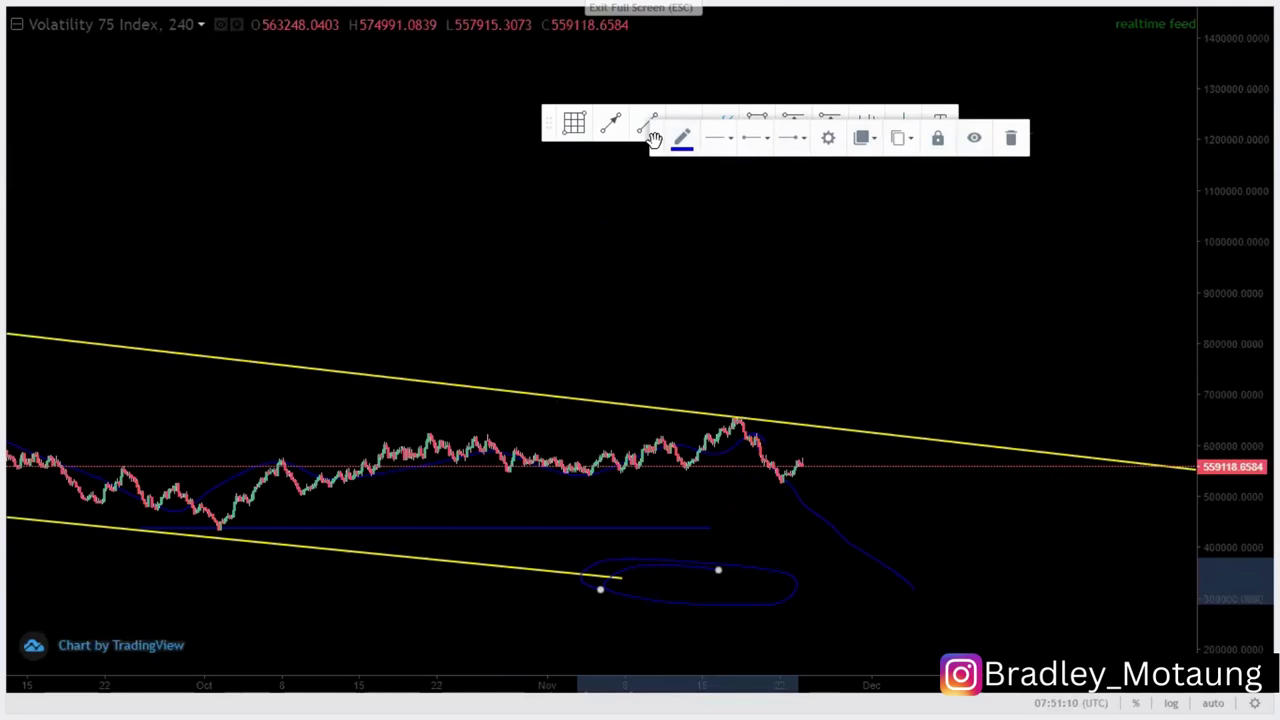
- Delete the brushed target circle, the projected drop, the recent swing trace and the line under the October low
{"action": "left_click", "coordinate": [1011, 141]}
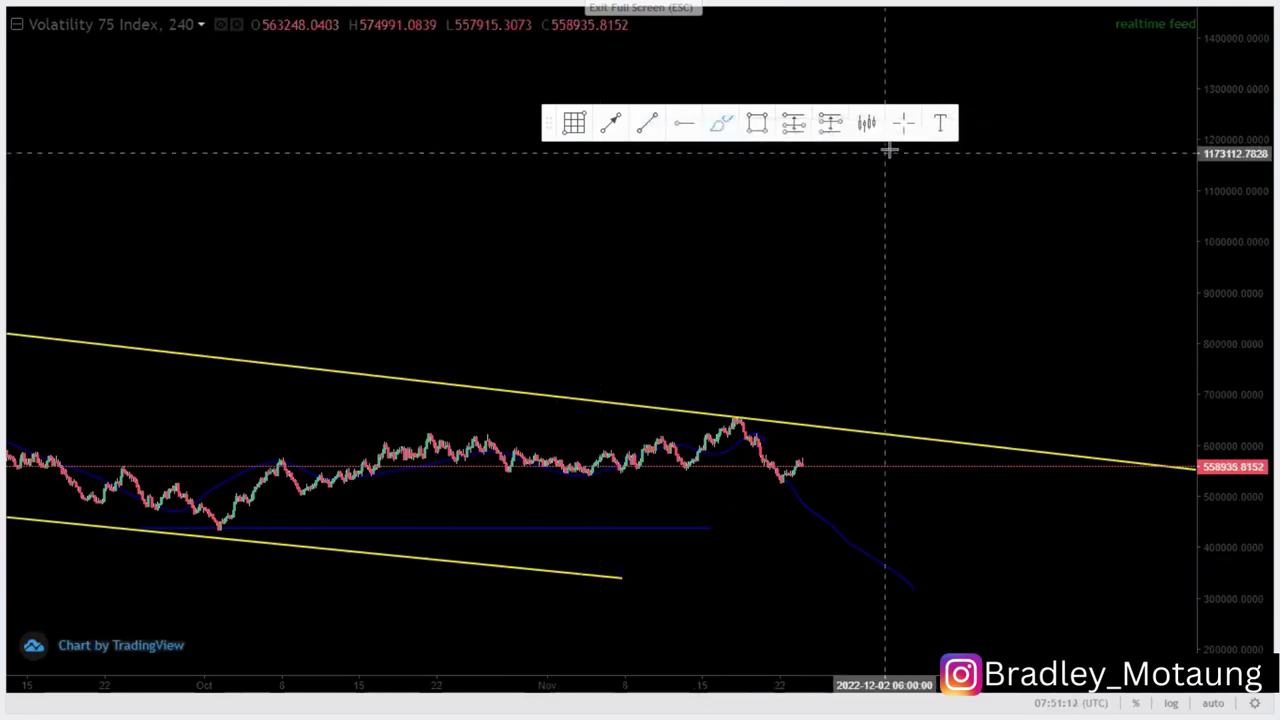
{"action": "left_click_drag", "start_coordinate": [829, 252], "coordinate": [788, 193]}
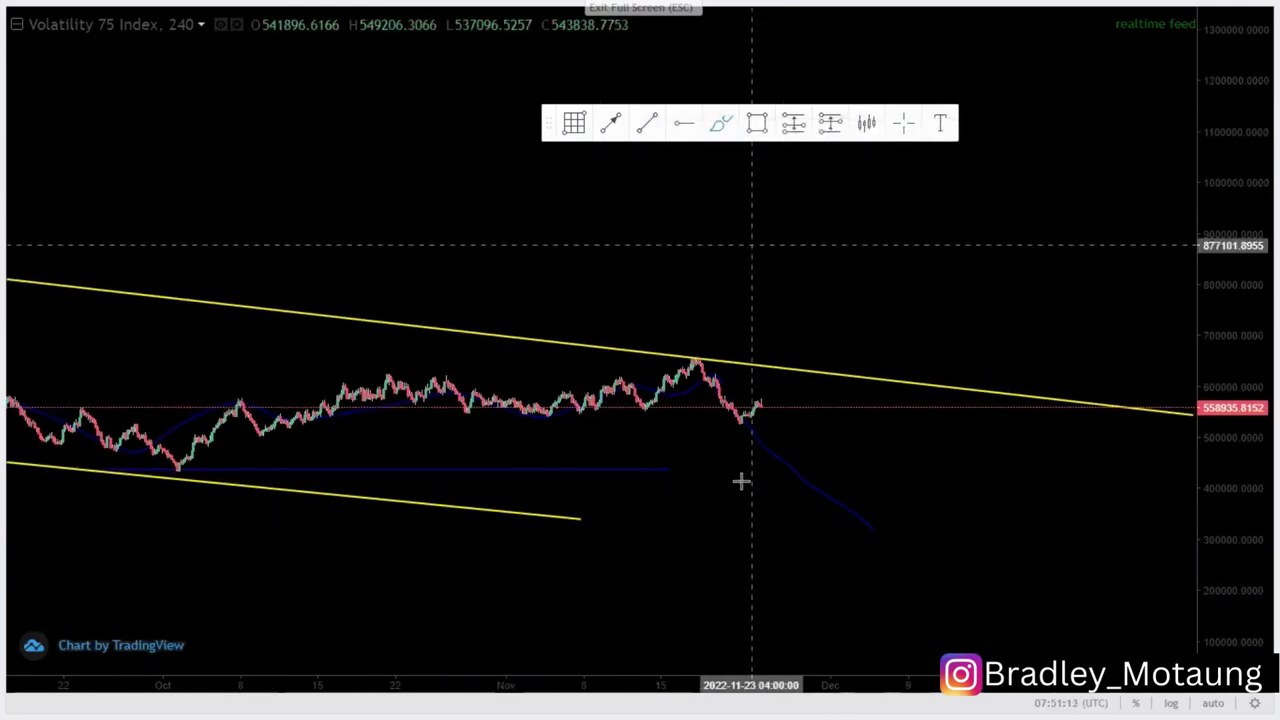
{"action": "left_click", "coordinate": [797, 480]}
{"action": "left_click", "coordinate": [1006, 140]}
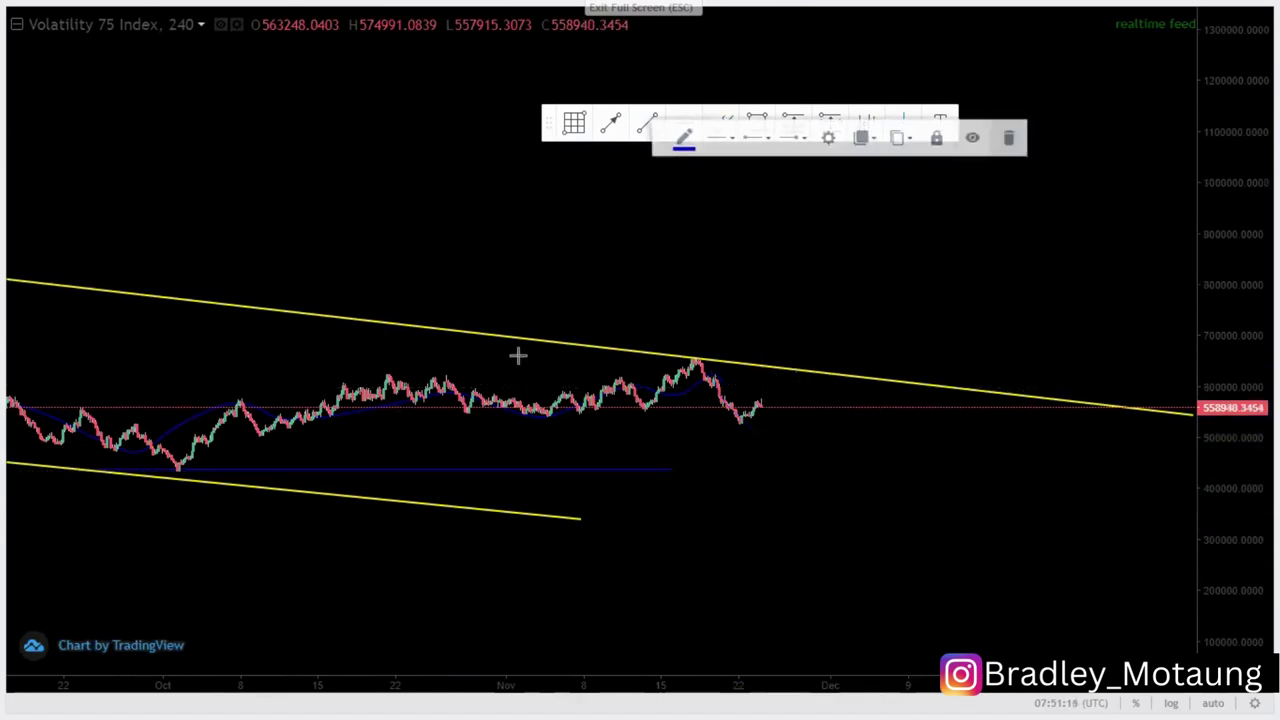
{"action": "left_click", "coordinate": [546, 416]}
{"action": "left_click", "coordinate": [1006, 140]}
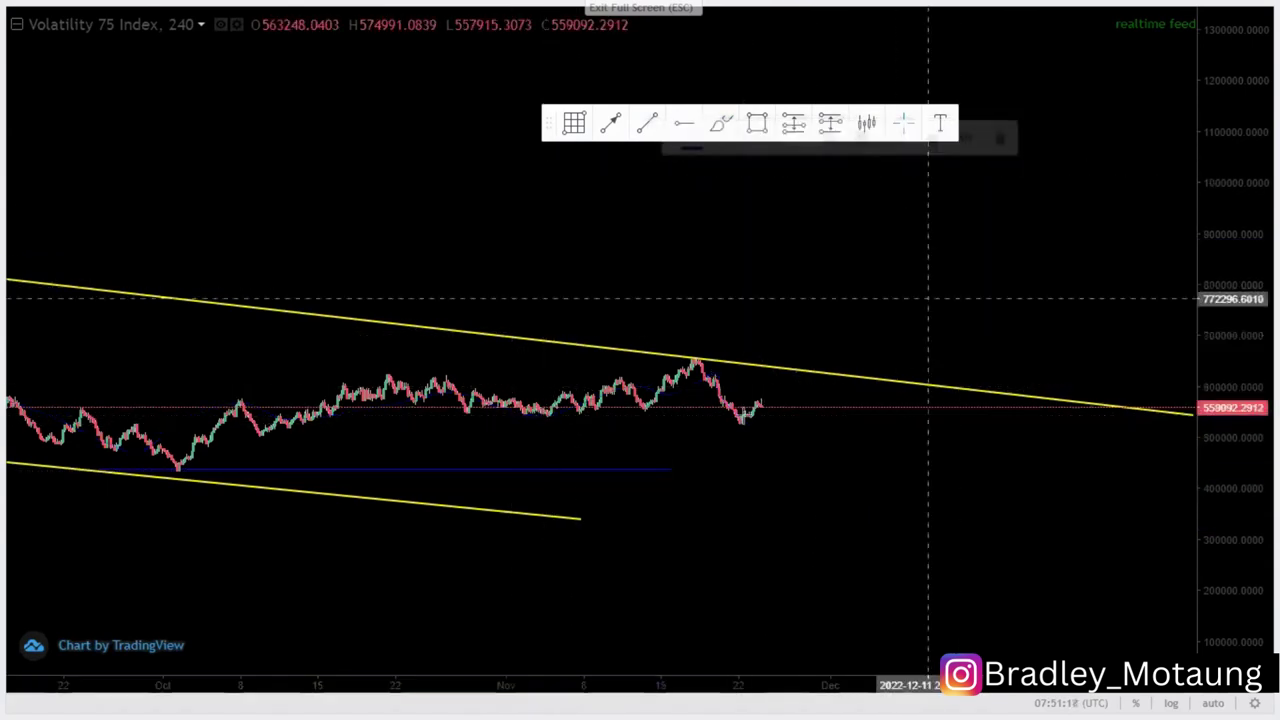
{"action": "left_click", "coordinate": [632, 480]}
{"action": "left_click", "coordinate": [1006, 140]}
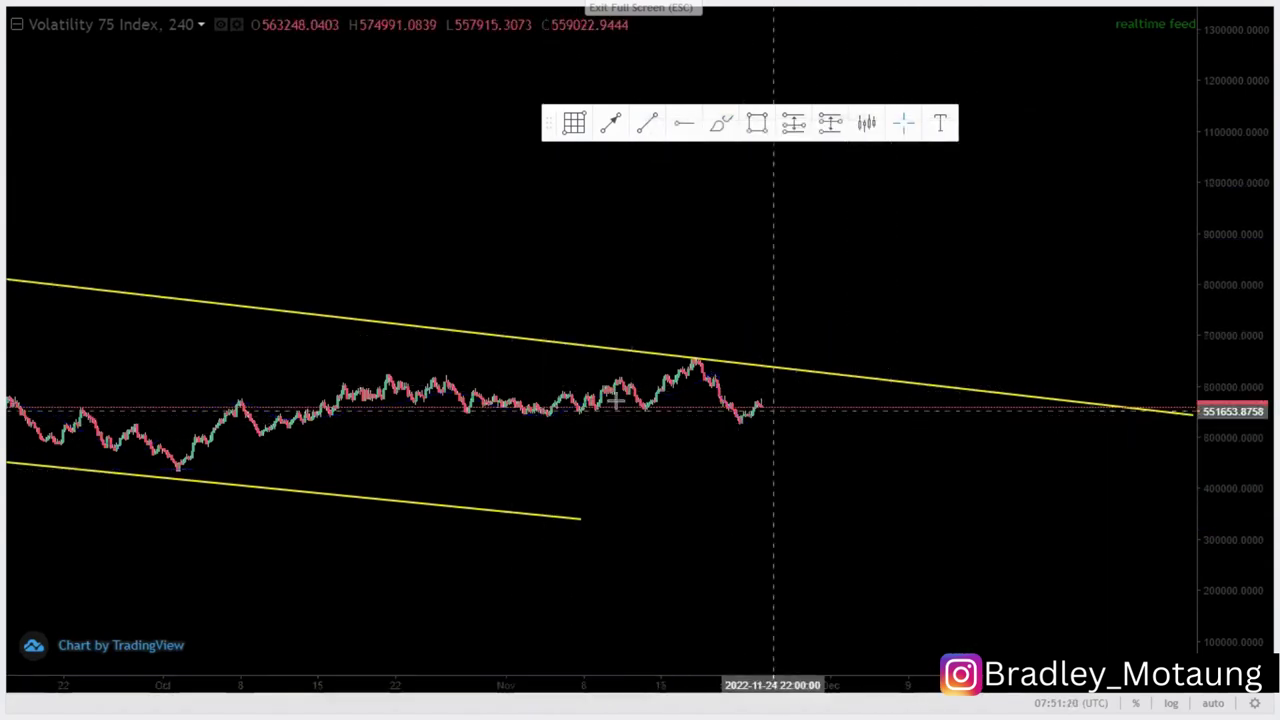
- Draw a rising trend line over the recent highs, from 22 September 2022 at about 558,000 up to the falling channel's upper line
{"action": "scroll", "coordinate": [1103, 517], "scroll_direction": "down", "scroll_amount": 3}
{"action": "left_click_drag", "start_coordinate": [1186, 538], "coordinate": [1193, 374]}
{"action": "left_click_drag", "start_coordinate": [1211, 501], "coordinate": [1200, 226]}
{"action": "left_click_drag", "start_coordinate": [861, 302], "coordinate": [871, 509]}
{"action": "scroll", "coordinate": [869, 500], "scroll_direction": "up", "scroll_amount": 4}
{"action": "left_click", "coordinate": [651, 123]}
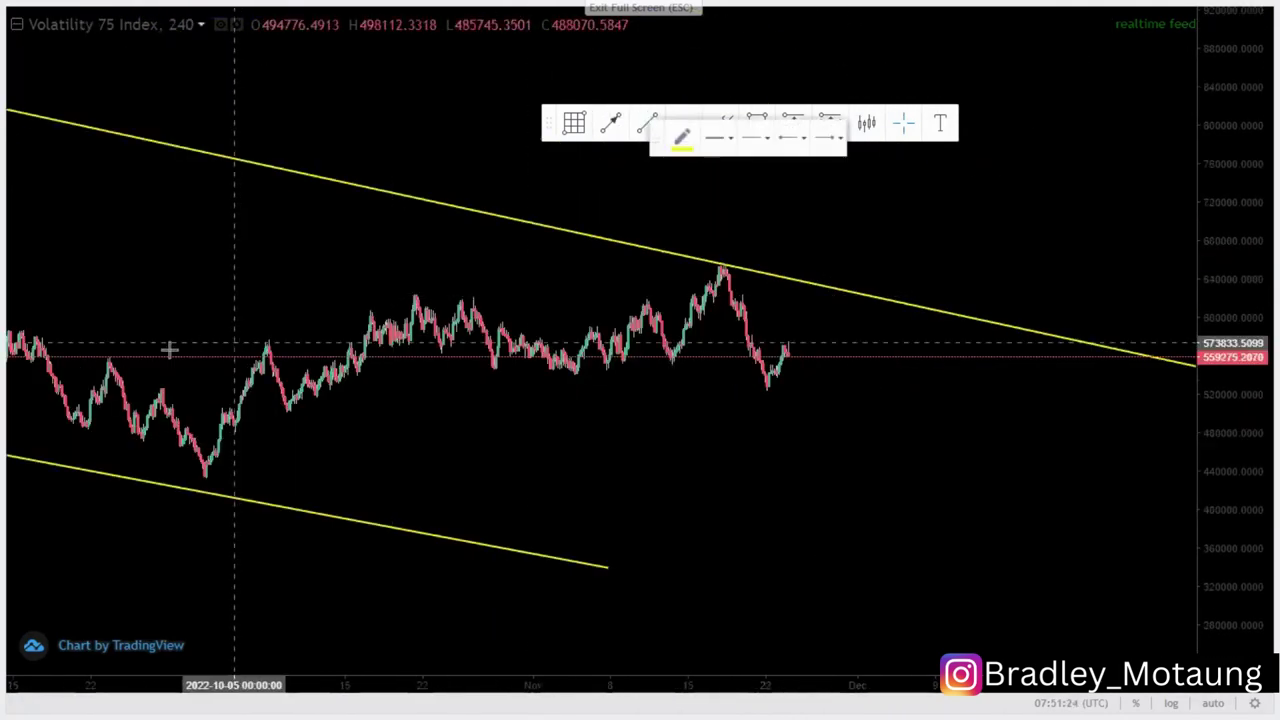
{"action": "left_click", "coordinate": [98, 357]}
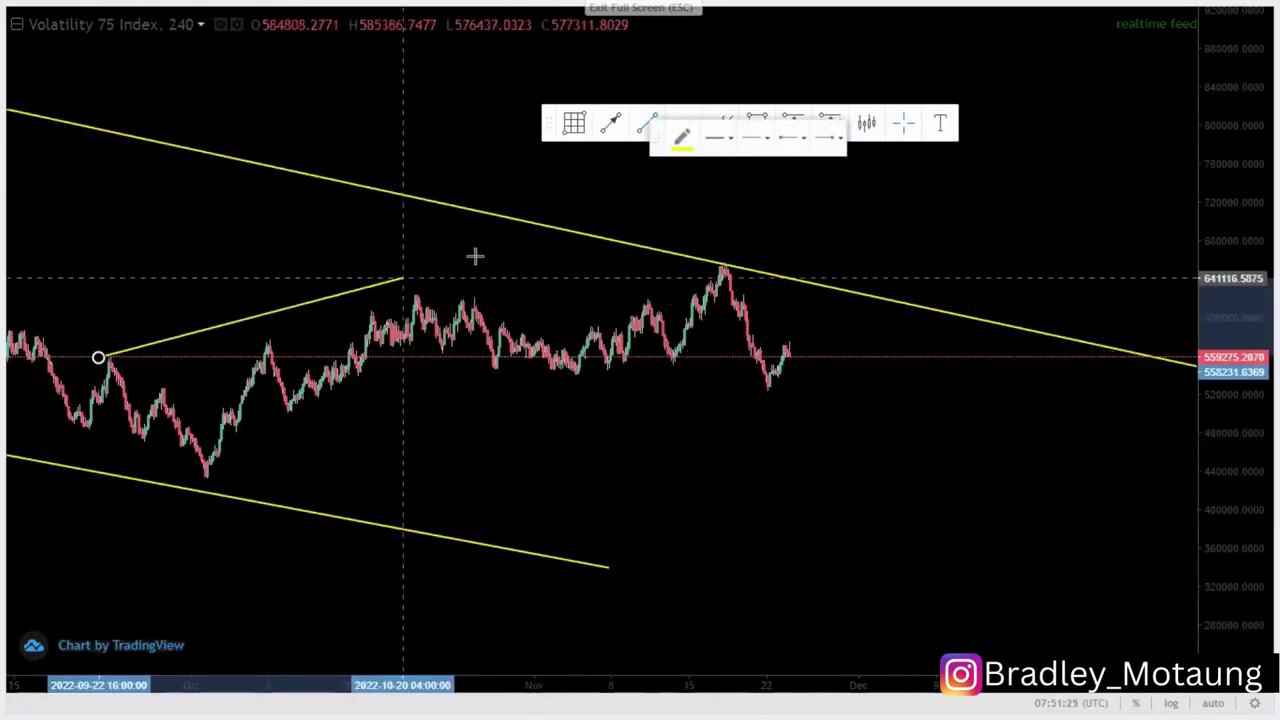
{"action": "left_click", "coordinate": [663, 243]}
- Draw a rising trend line under the recent lows, from the 2 October 2022 low at about 428,500 to mid-November
{"action": "left_click", "coordinate": [651, 123]}
{"action": "left_click", "coordinate": [203, 482]}
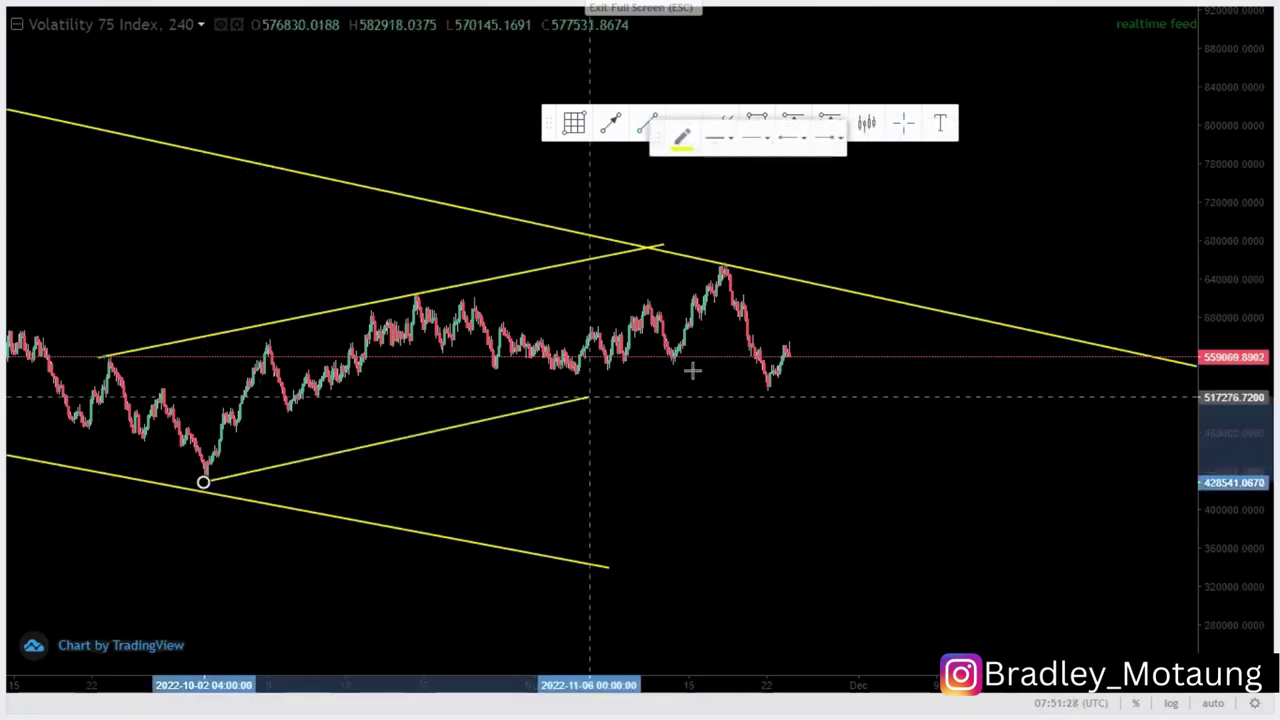
{"action": "left_click", "coordinate": [720, 355]}
{"action": "left_click", "coordinate": [694, 477]}
- Place a horizontal ray at the early October 2022 low, at about 432,800
{"action": "scroll", "coordinate": [697, 479], "scroll_direction": "down", "scroll_amount": 3}
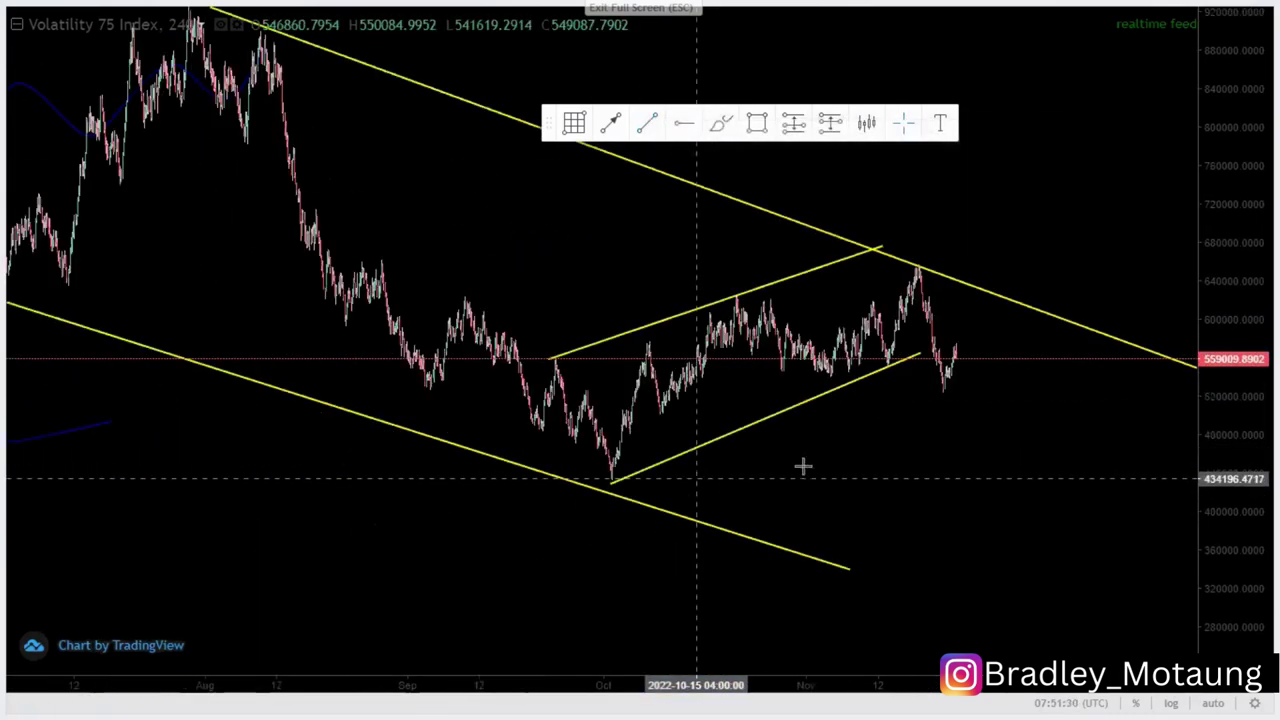
{"action": "left_click", "coordinate": [647, 123]}
{"action": "left_click", "coordinate": [504, 500]}
{"action": "left_click", "coordinate": [650, 543]}
- Extend the falling channel's lower line further into the future and realign its starting point just below the late-March 2022 low
{"action": "scroll", "coordinate": [654, 550], "scroll_direction": "down", "scroll_amount": 2}
{"action": "left_click_drag", "start_coordinate": [806, 589], "coordinate": [931, 628]}
{"action": "left_click", "coordinate": [492, 553]}
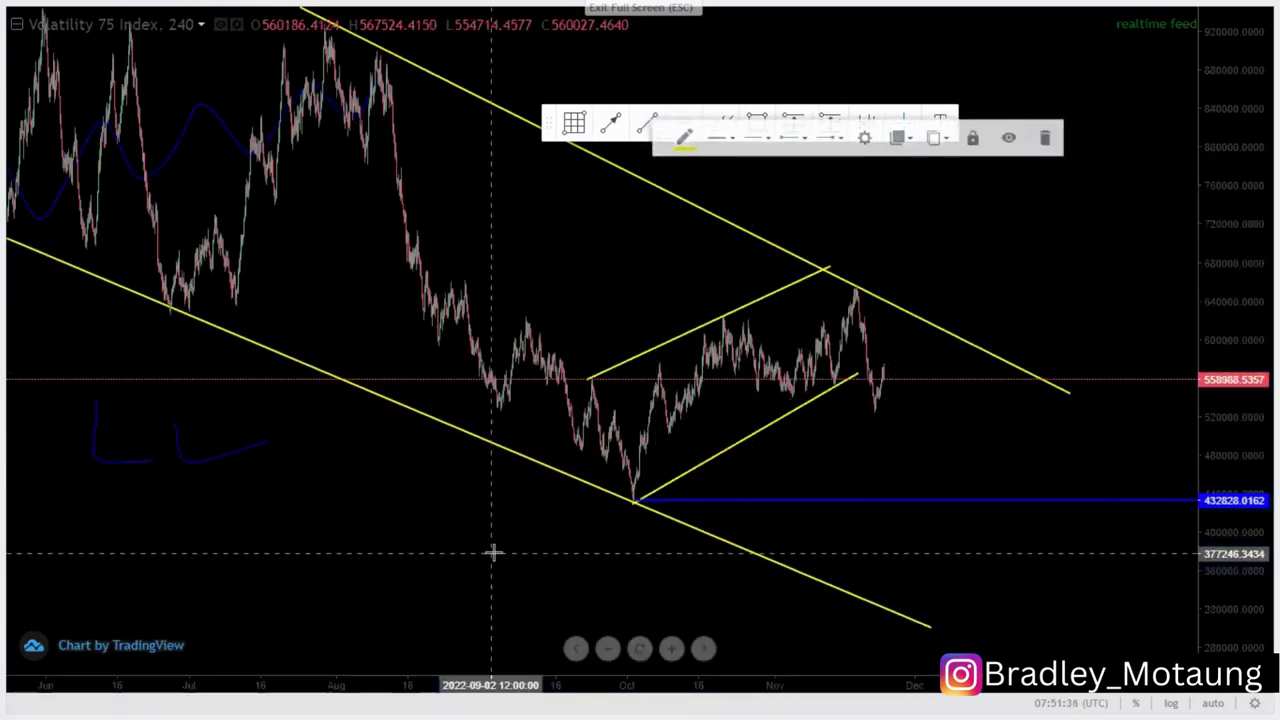
{"action": "left_click_drag", "start_coordinate": [494, 553], "coordinate": [597, 577]}
{"action": "left_click_drag", "start_coordinate": [412, 530], "coordinate": [549, 581]}
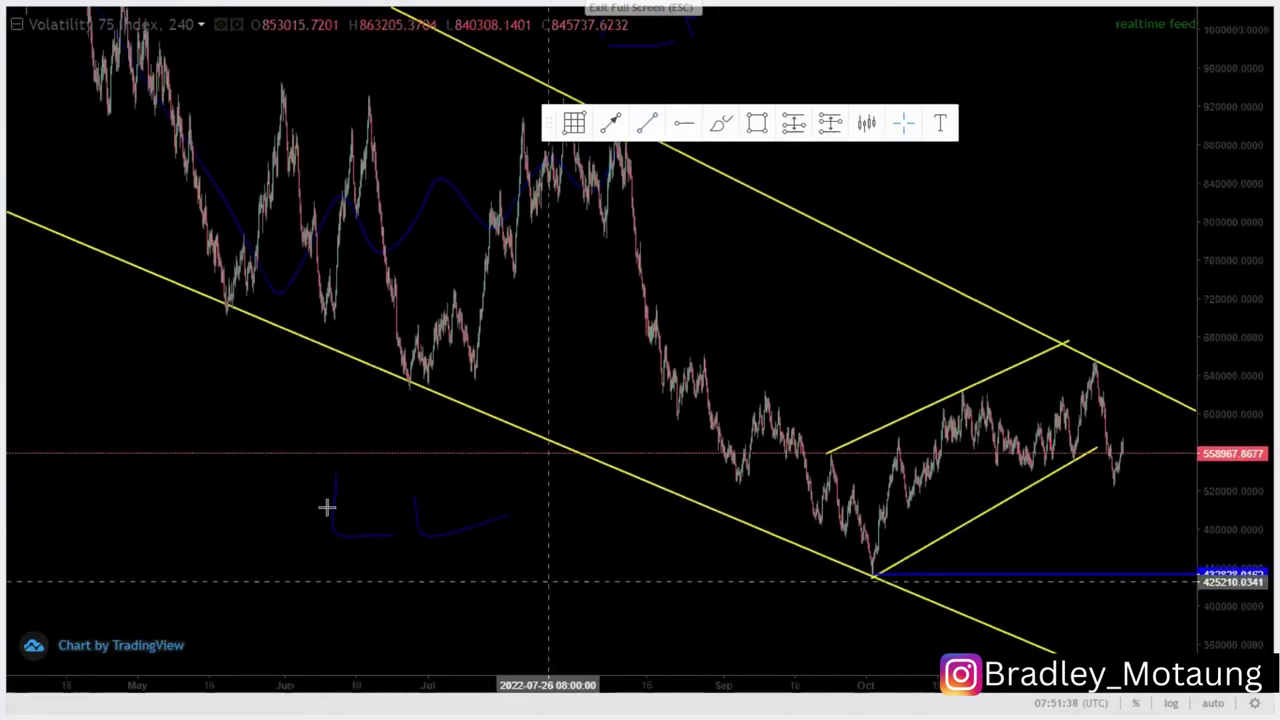
{"action": "scroll", "coordinate": [327, 508], "scroll_direction": "down", "scroll_amount": 3}
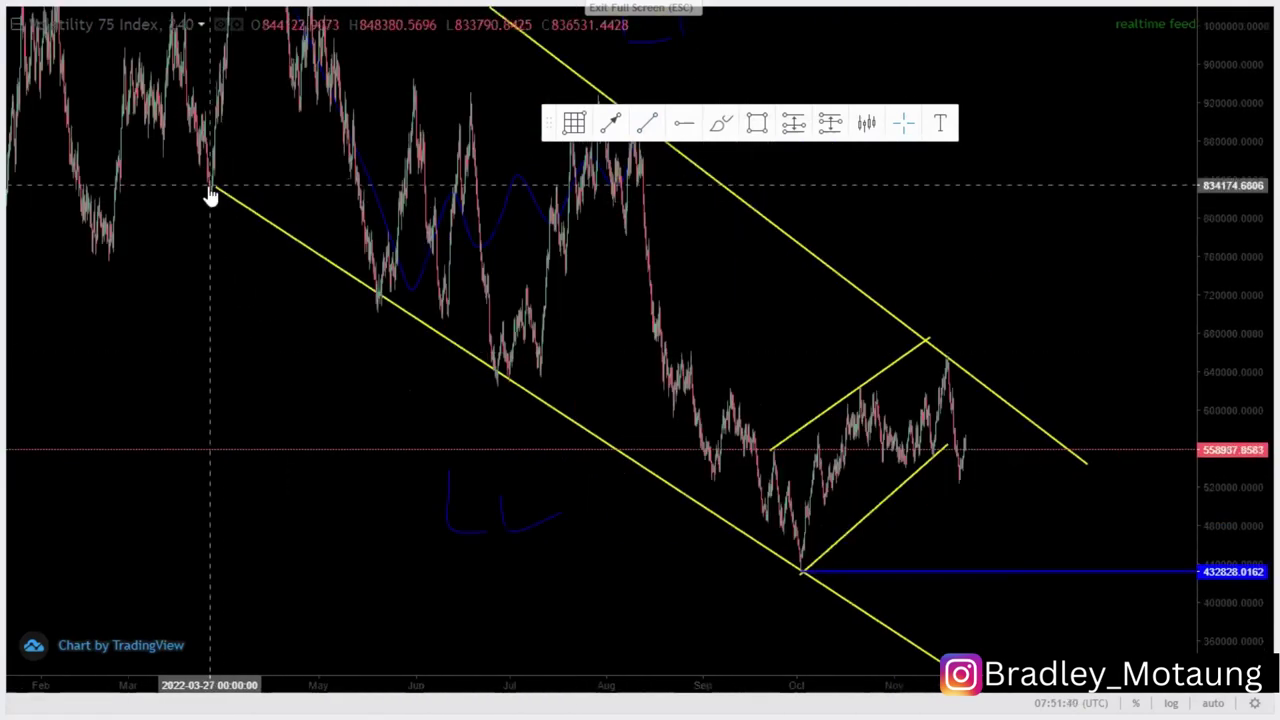
{"action": "left_click_drag", "start_coordinate": [216, 188], "coordinate": [200, 201]}
{"action": "left_click", "coordinate": [303, 394]}
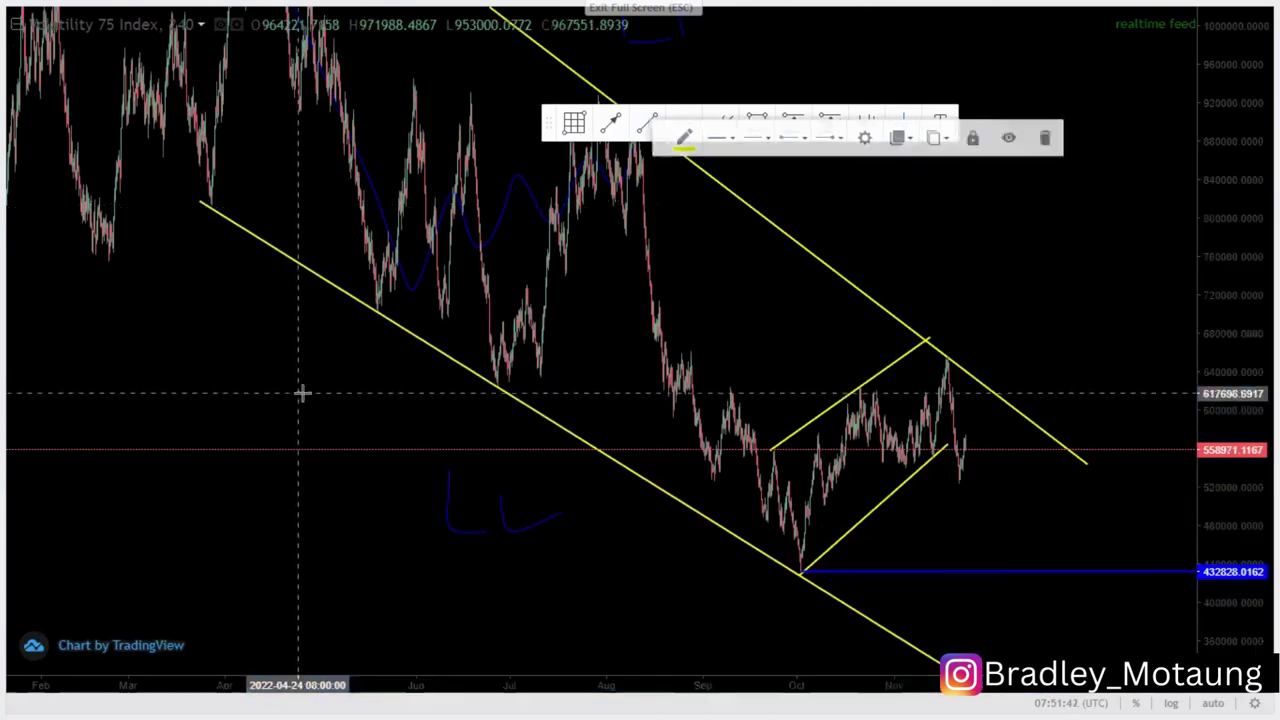
- Place a horizontal ray at the late-August 2022 high, at about 659,500
{"action": "left_click_drag", "start_coordinate": [296, 403], "coordinate": [32, 404]}
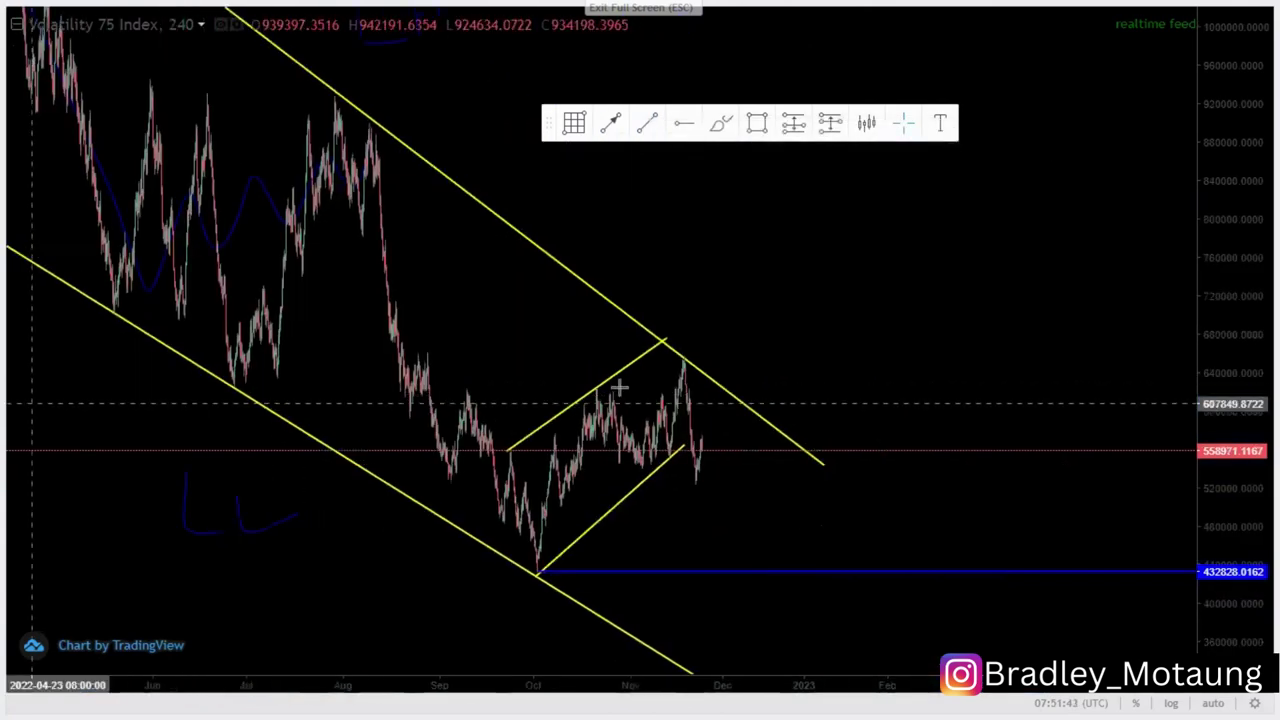
{"action": "left_click", "coordinate": [685, 130]}
{"action": "left_click", "coordinate": [427, 354]}
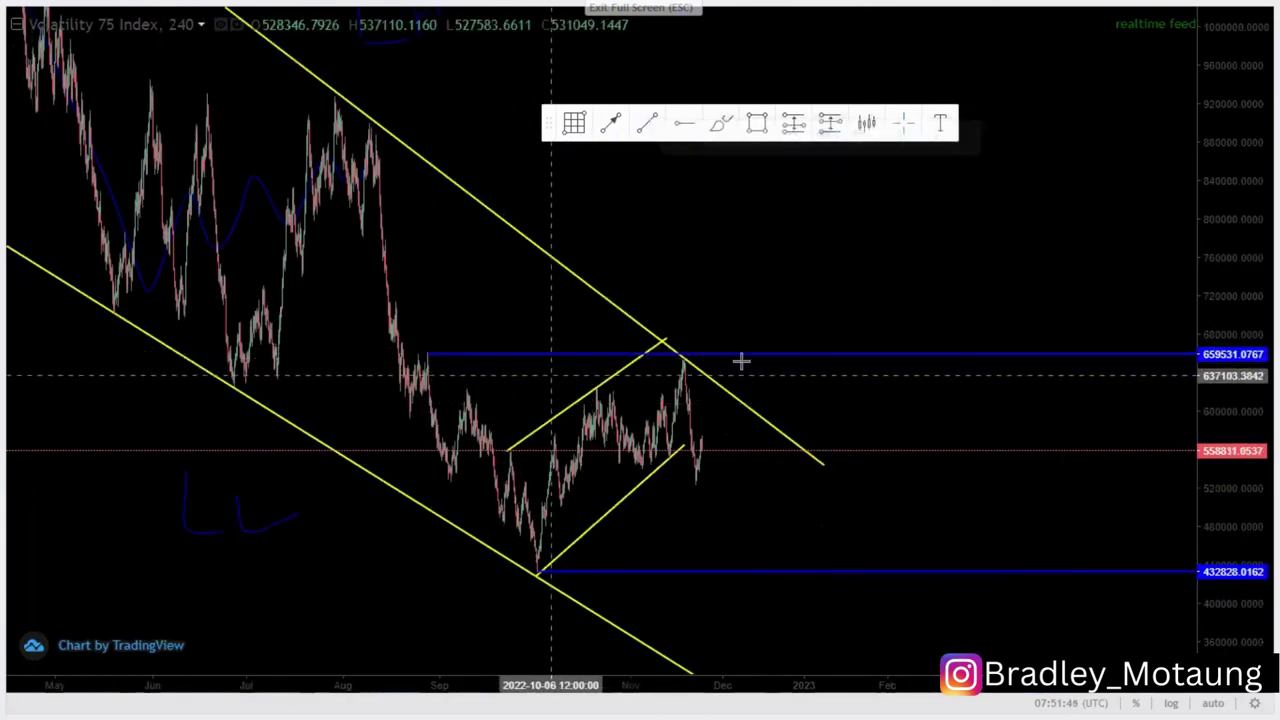
- Move the upper horizontal ray to the 9 September 2022 high, at about 616,600
{"action": "left_click_drag", "start_coordinate": [666, 360], "coordinate": [505, 462]}
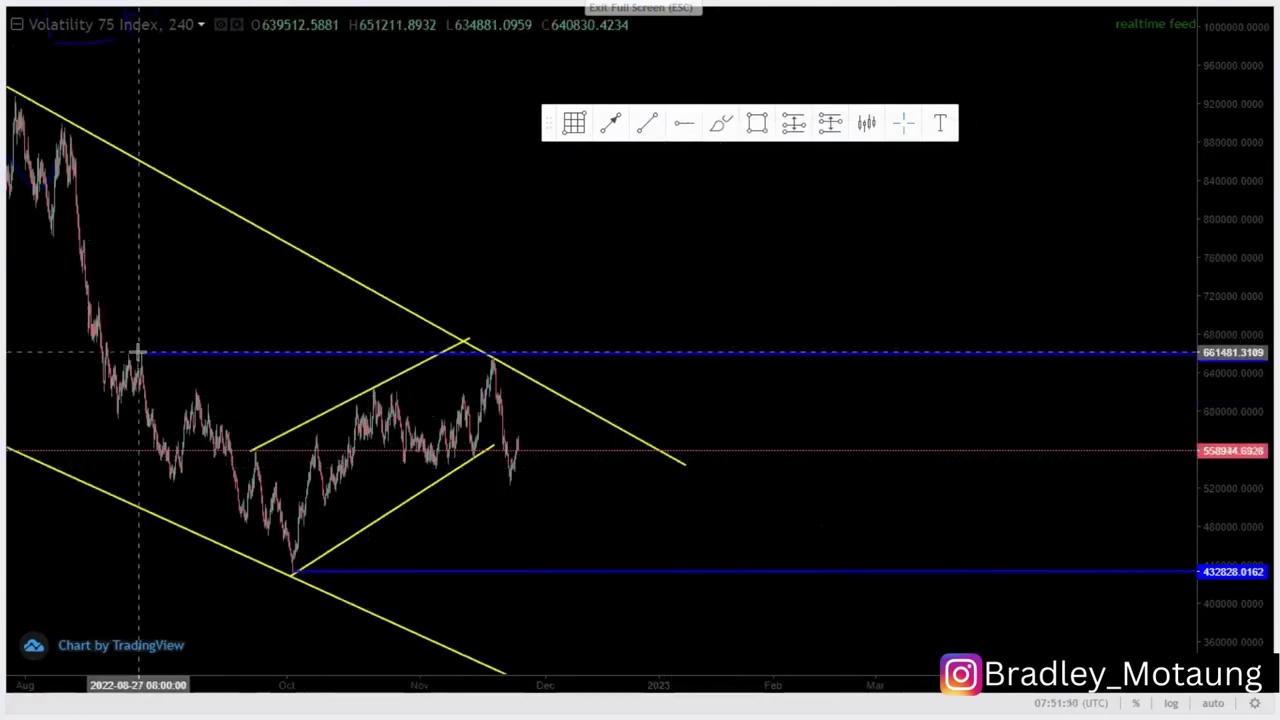
{"action": "left_click_drag", "start_coordinate": [142, 356], "coordinate": [196, 395]}
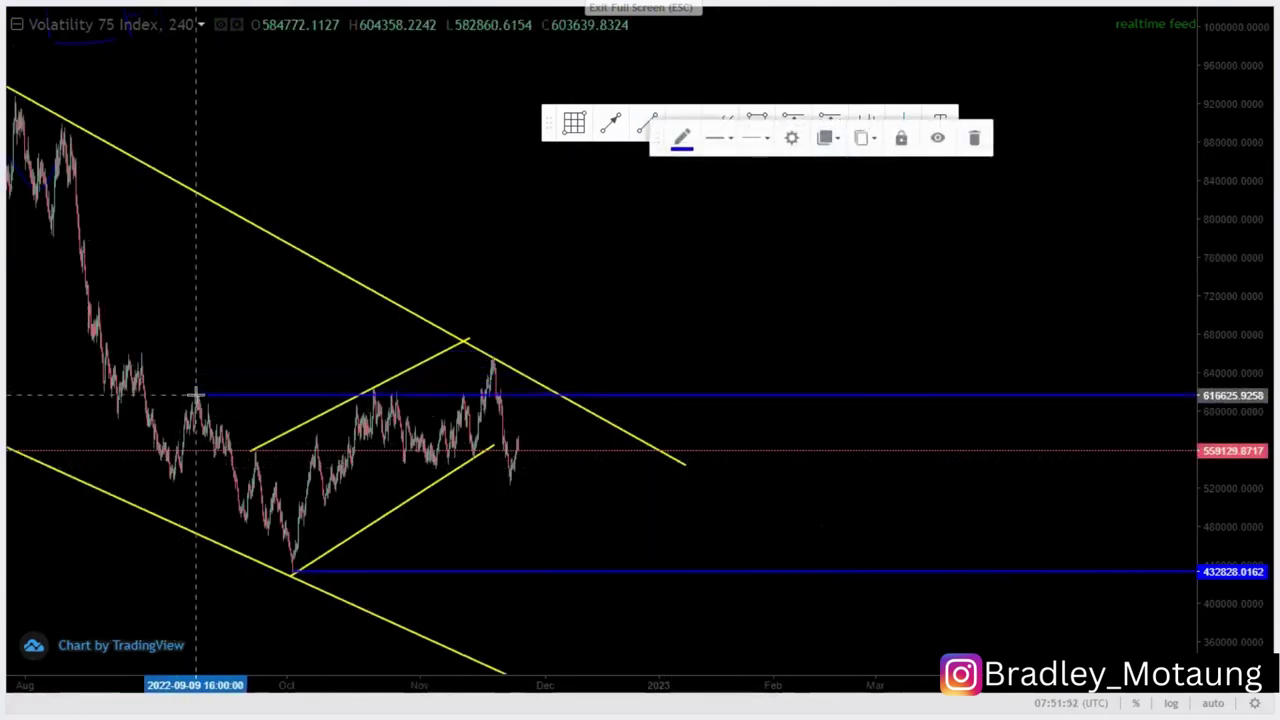
{"action": "left_click", "coordinate": [704, 225]}
- Brush an oval around the November price peak, circle the September high at the ray's start and mark the late-August high
{"action": "left_click", "coordinate": [724, 127]}
{"action": "left_click", "coordinate": [500, 357]}
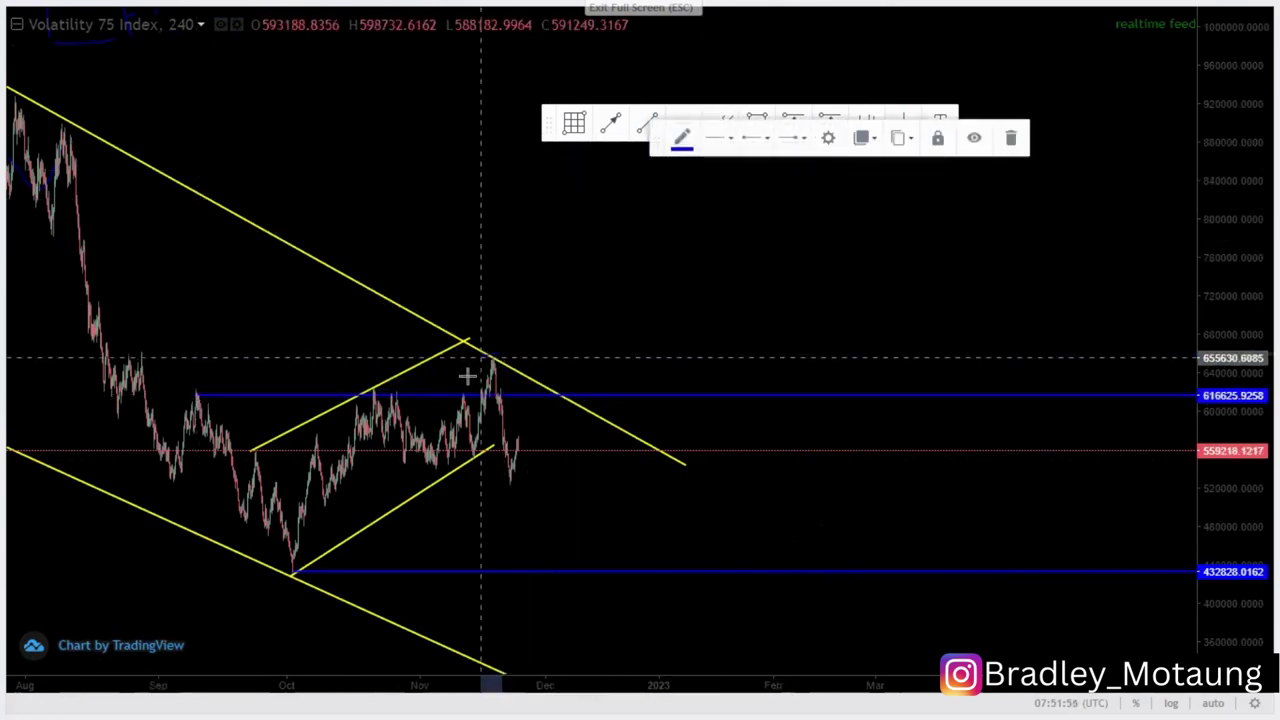
{"action": "left_click_drag", "start_coordinate": [467, 376], "coordinate": [467, 450]}
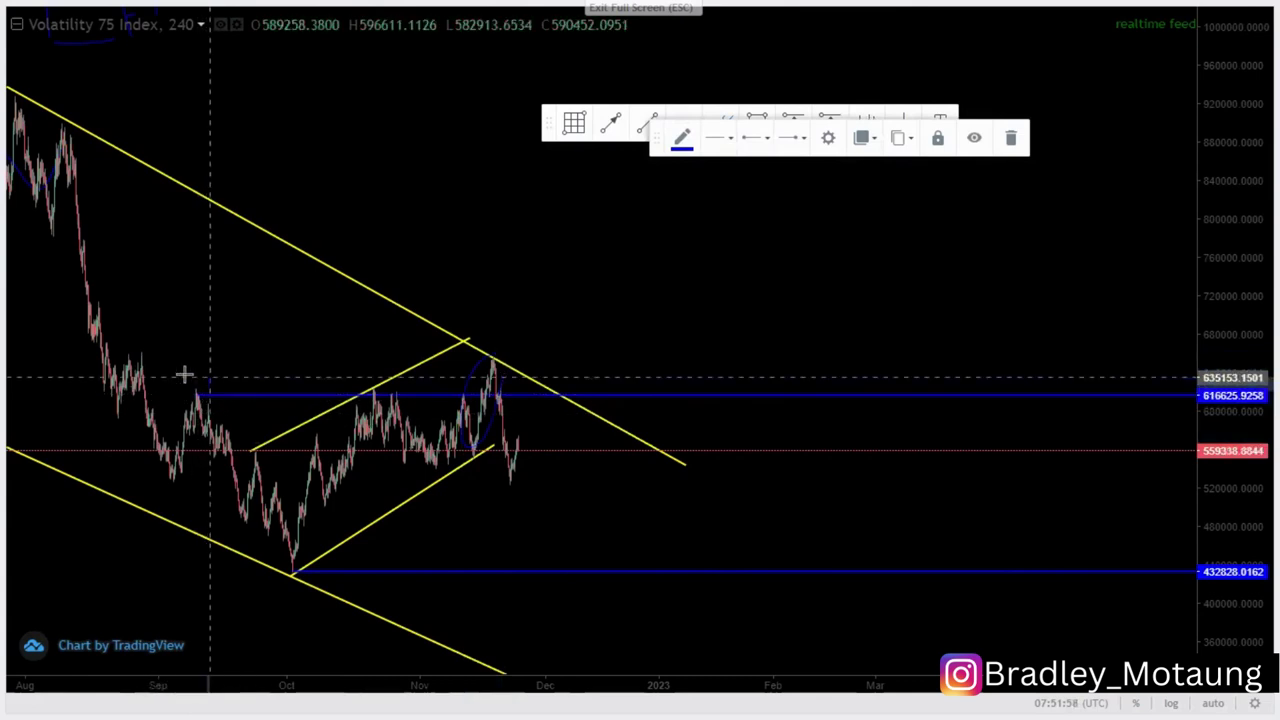
{"action": "left_click_drag", "start_coordinate": [196, 384], "coordinate": [195, 383]}
{"action": "left_click_drag", "start_coordinate": [146, 340], "coordinate": [113, 342]}
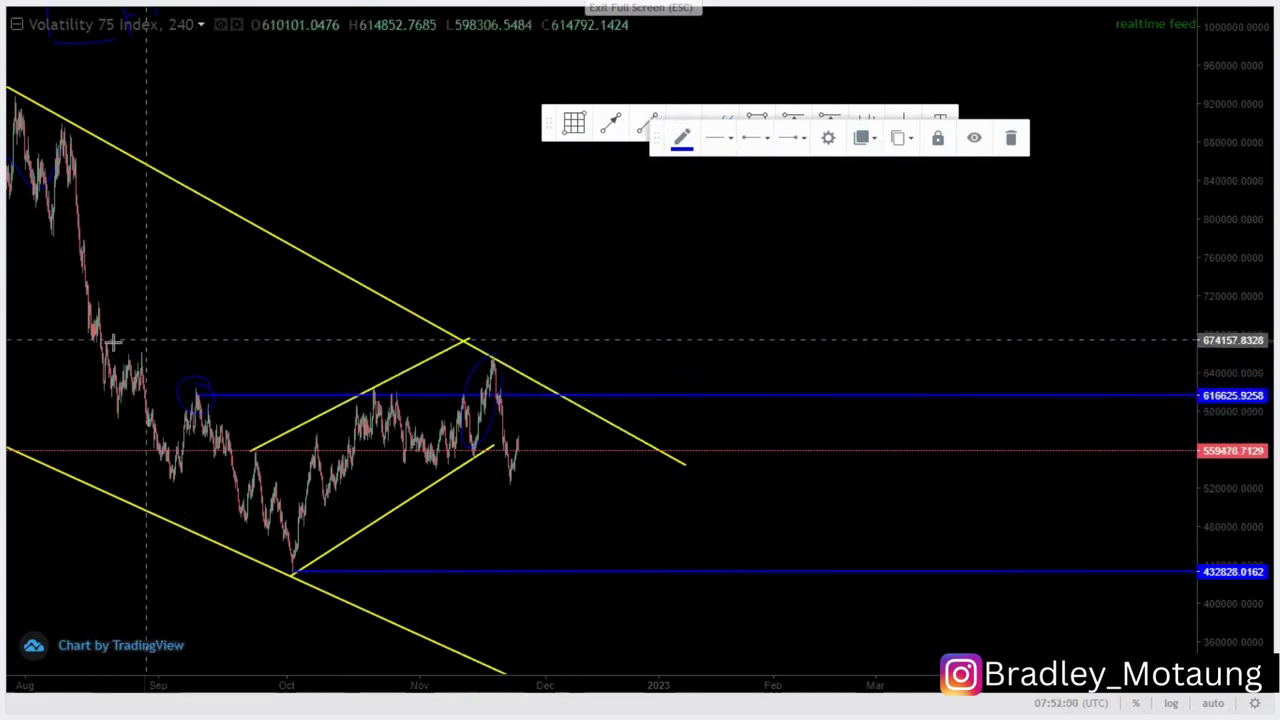
- Delete the brush mark at the late-August high and the brushed oval around the November price peak
{"action": "left_click", "coordinate": [1008, 140]}
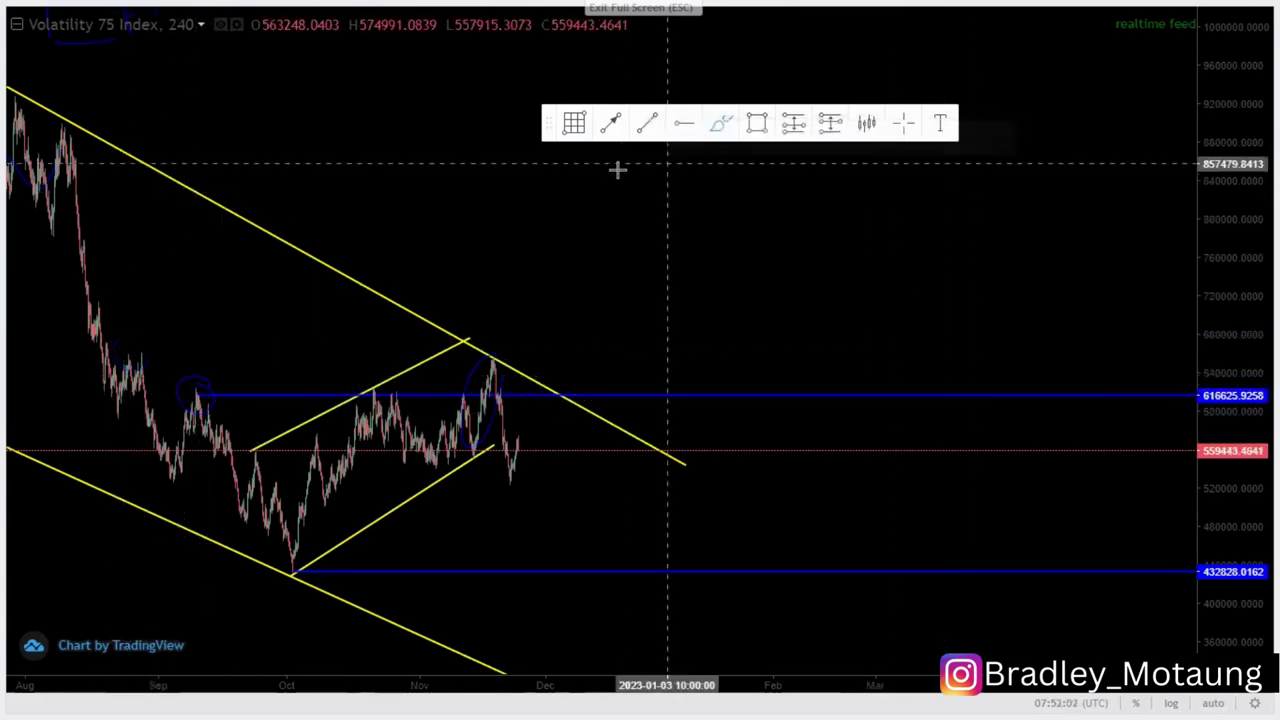
{"action": "left_click", "coordinate": [901, 132]}
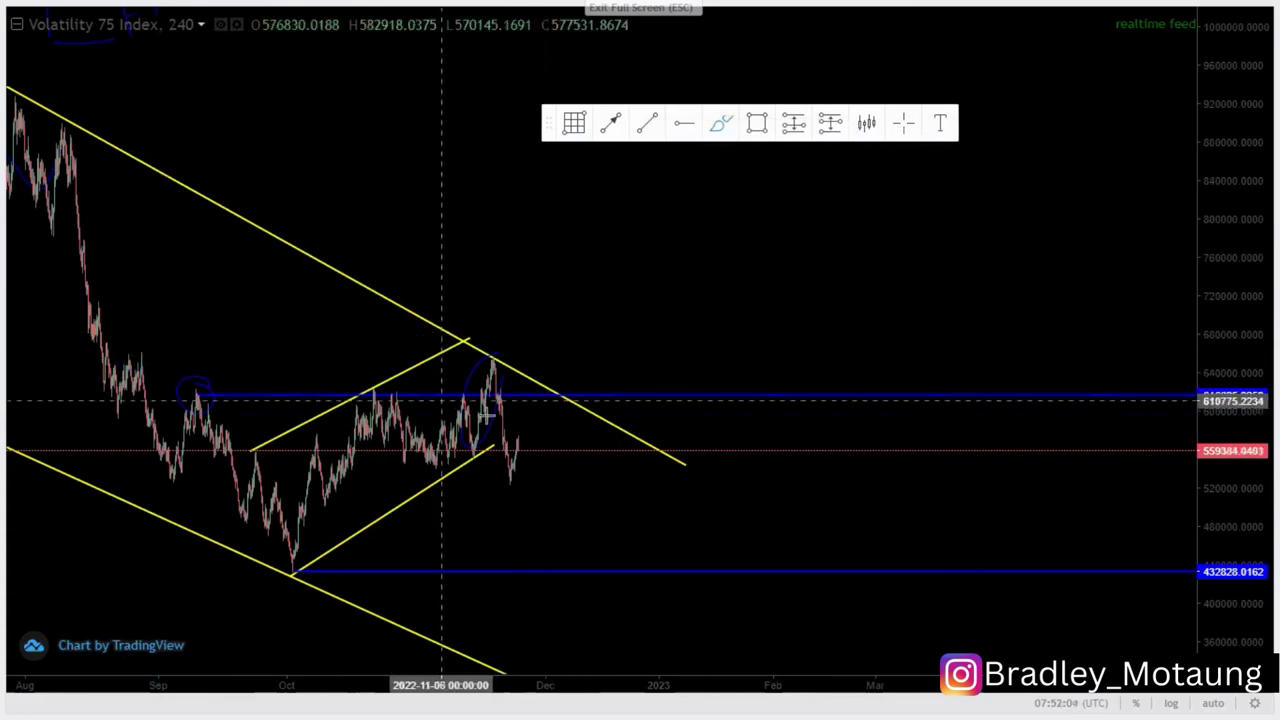
{"action": "left_click", "coordinate": [489, 419]}
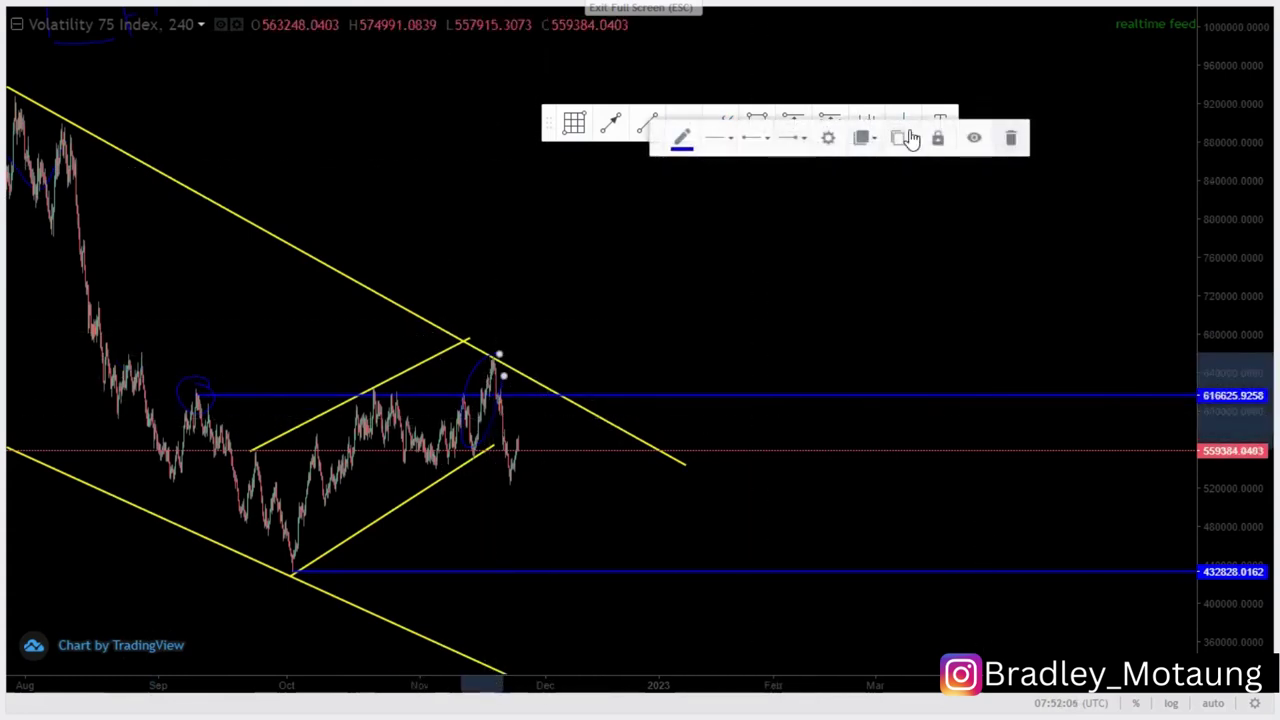
{"action": "left_click", "coordinate": [1009, 138]}
- Switch the chart to the 1-hour interval and realign the start of the rising channel's upper line with the late-September high
{"action": "type", "text": "1H"}
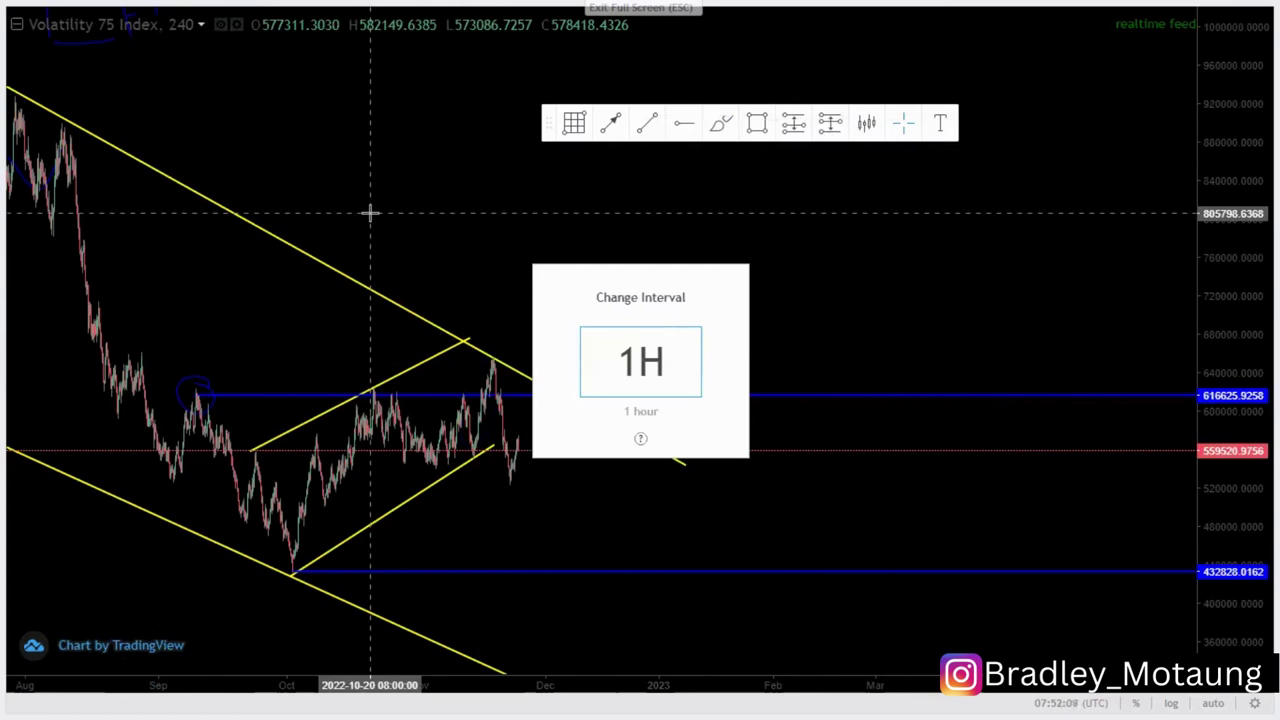
{"action": "key", "text": "Return"}
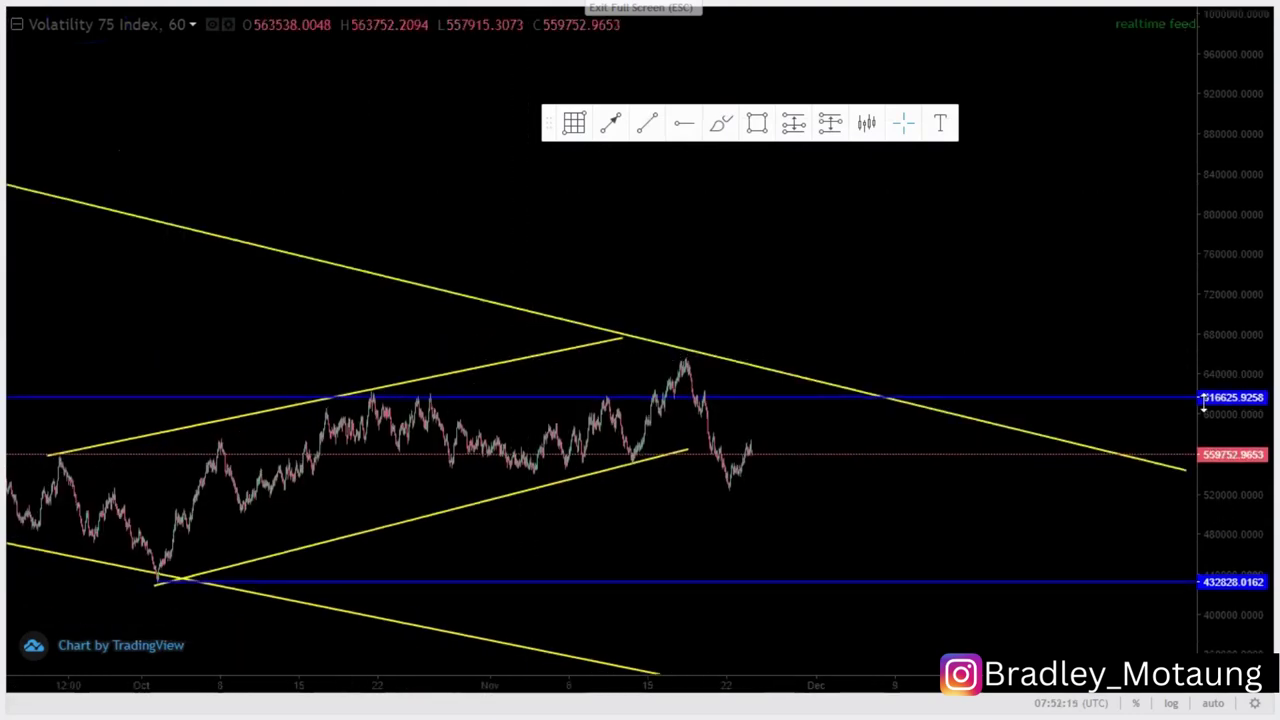
{"action": "left_click", "coordinate": [903, 125]}
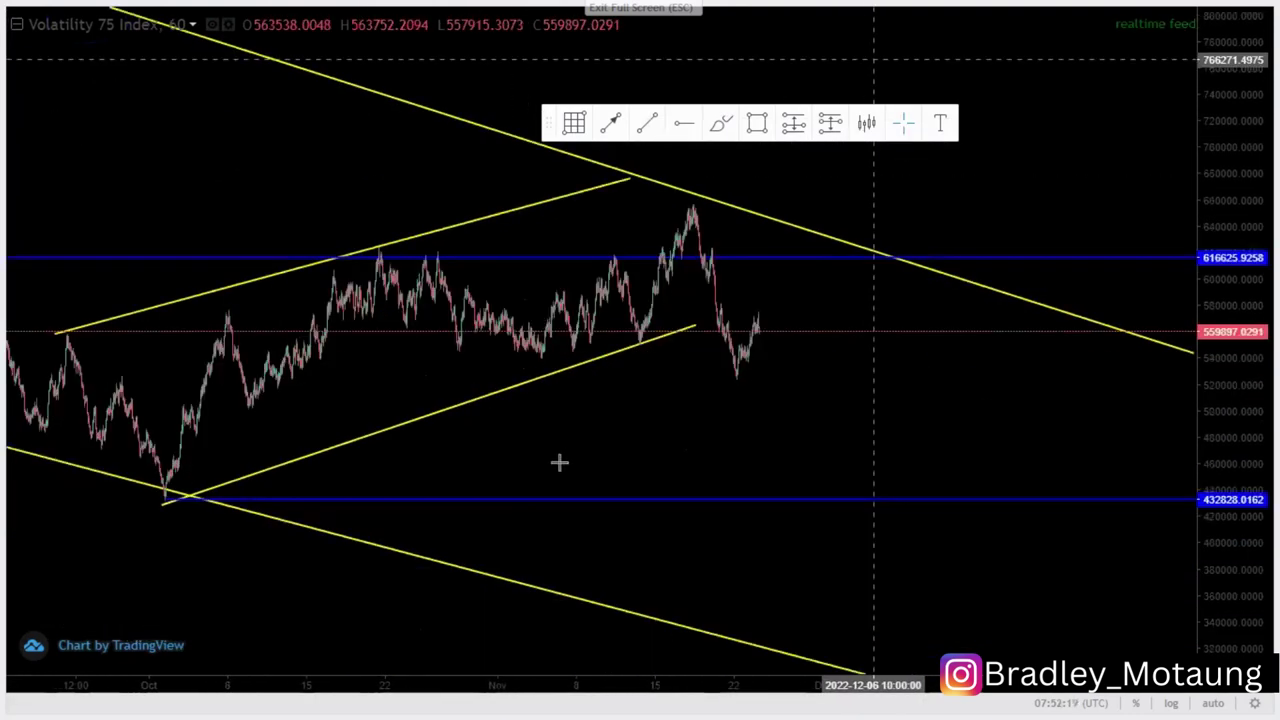
{"action": "left_click_drag", "start_coordinate": [918, 648], "coordinate": [922, 666]}
{"action": "left_click_drag", "start_coordinate": [679, 434], "coordinate": [680, 477]}
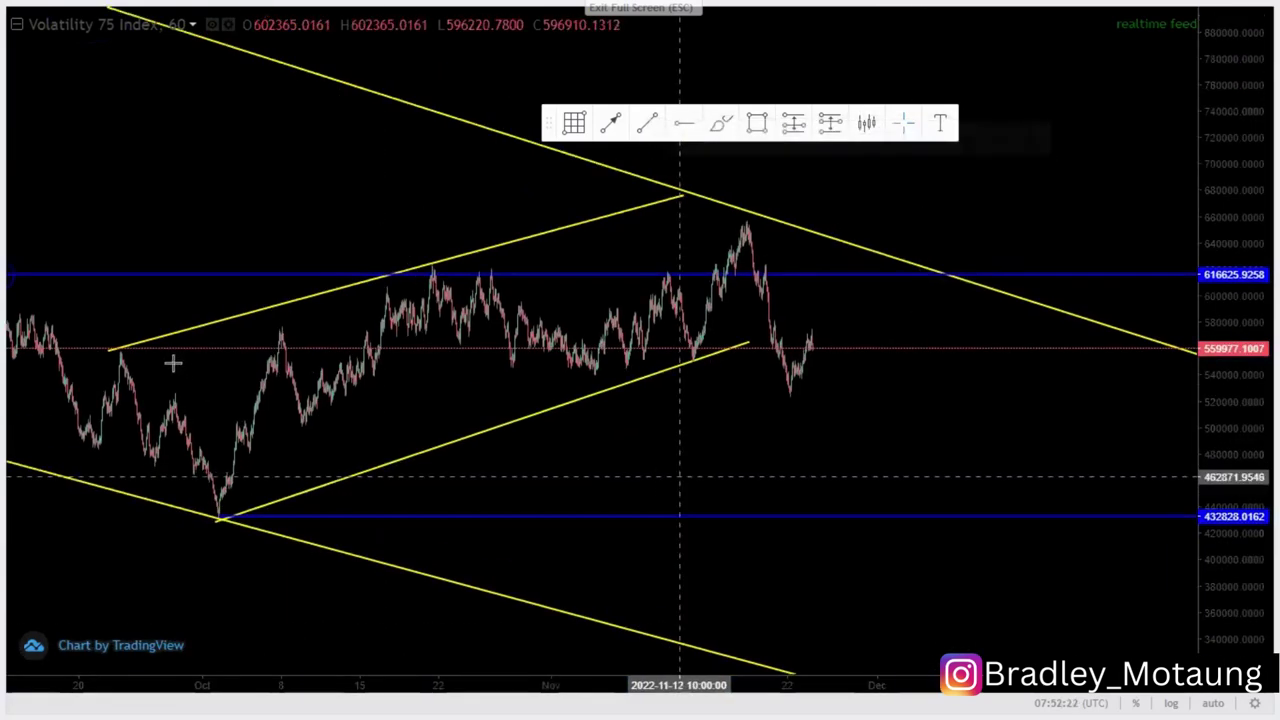
{"action": "left_click_drag", "start_coordinate": [107, 353], "coordinate": [117, 357]}
{"action": "left_click_drag", "start_coordinate": [706, 431], "coordinate": [677, 448]}
- Draw two rising trend lines above and below the 13 to 18 November rally to form a small channel
{"action": "left_click", "coordinate": [647, 122]}
{"action": "left_click", "coordinate": [656, 340]}
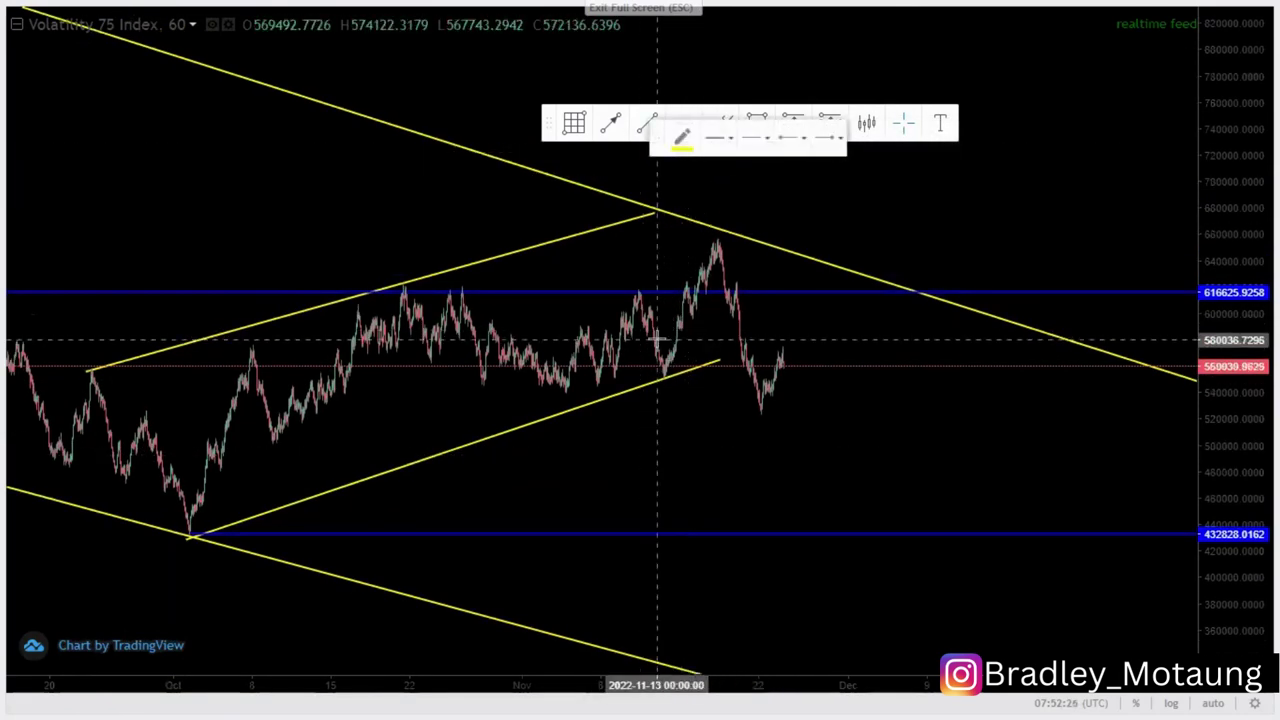
{"action": "left_click", "coordinate": [716, 233]}
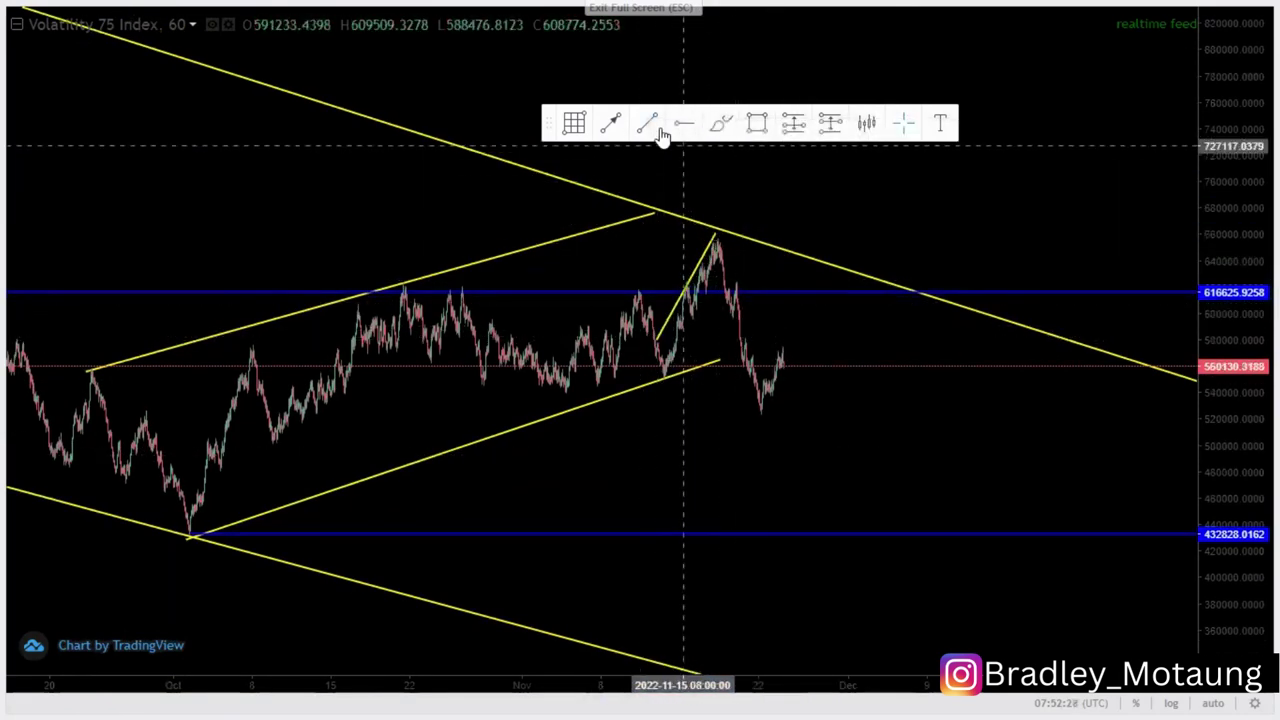
{"action": "left_click", "coordinate": [656, 378]}
{"action": "left_click", "coordinate": [723, 271]}
{"action": "scroll", "coordinate": [705, 292], "scroll_direction": "up", "scroll_amount": 2}
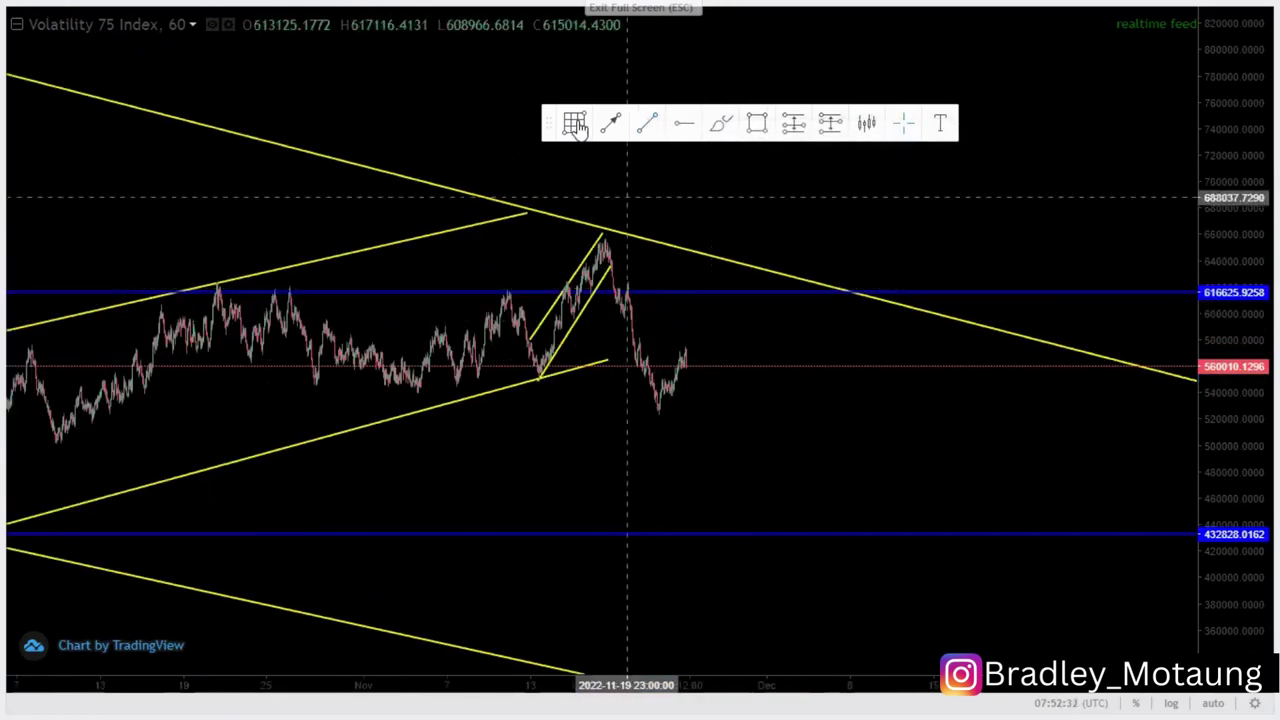
- Brush a path along the decline from the November peak and circle the latest low and rebound
{"action": "left_click", "coordinate": [716, 122]}
{"action": "left_click_drag", "start_coordinate": [604, 237], "coordinate": [625, 279]}
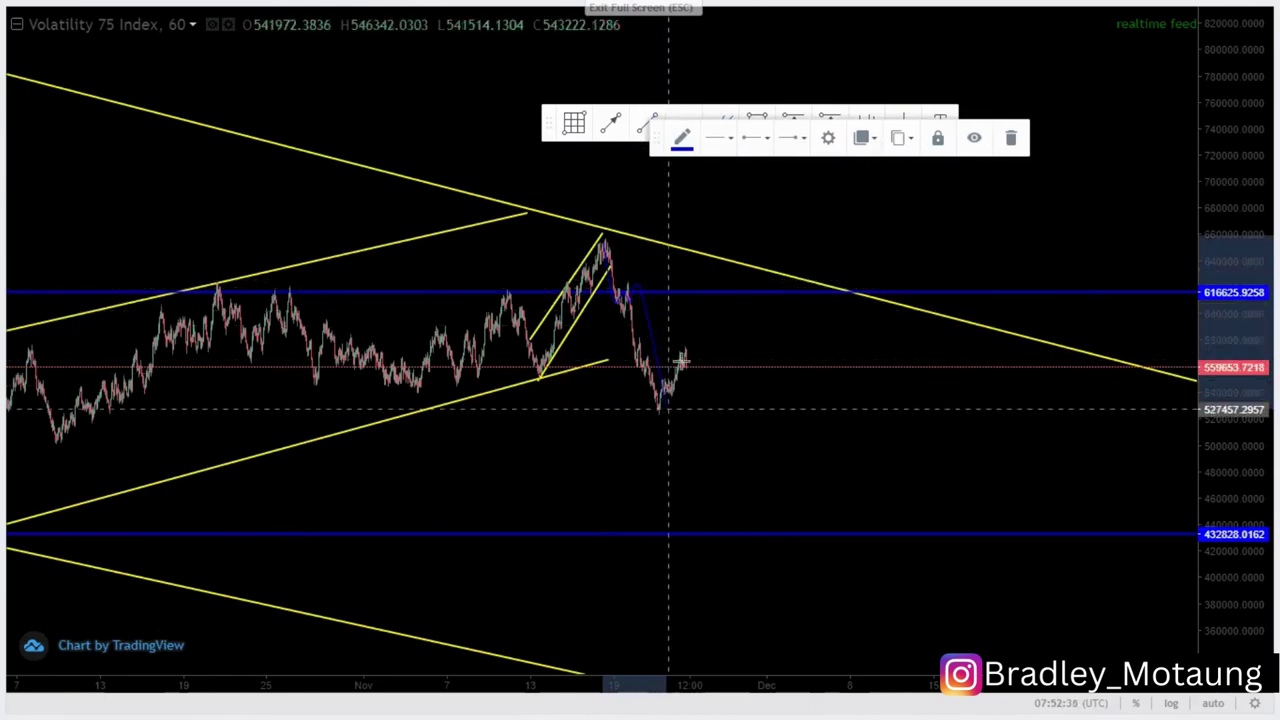
{"action": "mouse_move", "coordinate": [710, 333]}
{"action": "left_mouse_down"}
{"action": "mouse_move", "coordinate": [629, 386]}
{"action": "mouse_move", "coordinate": [715, 338]}
{"action": "left_mouse_up"}
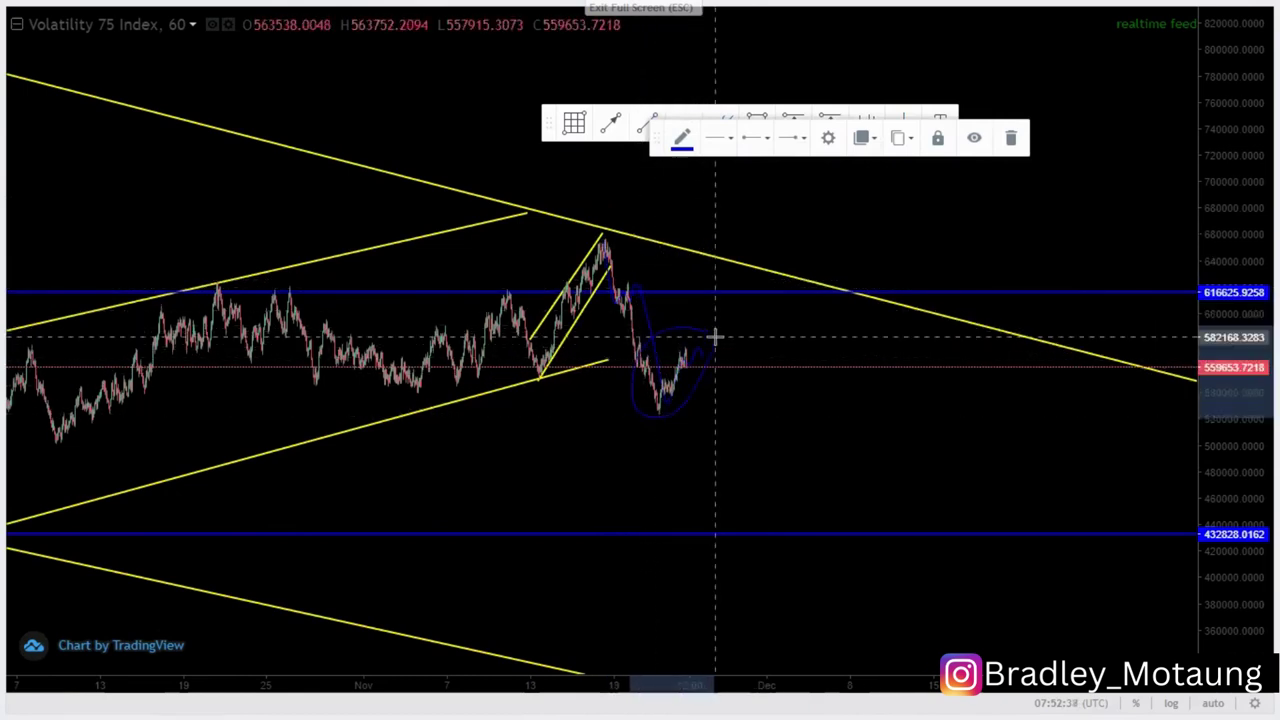
- Delete the brushed circle around the rebound and the brushed path along the decline
{"action": "left_click", "coordinate": [1010, 140]}
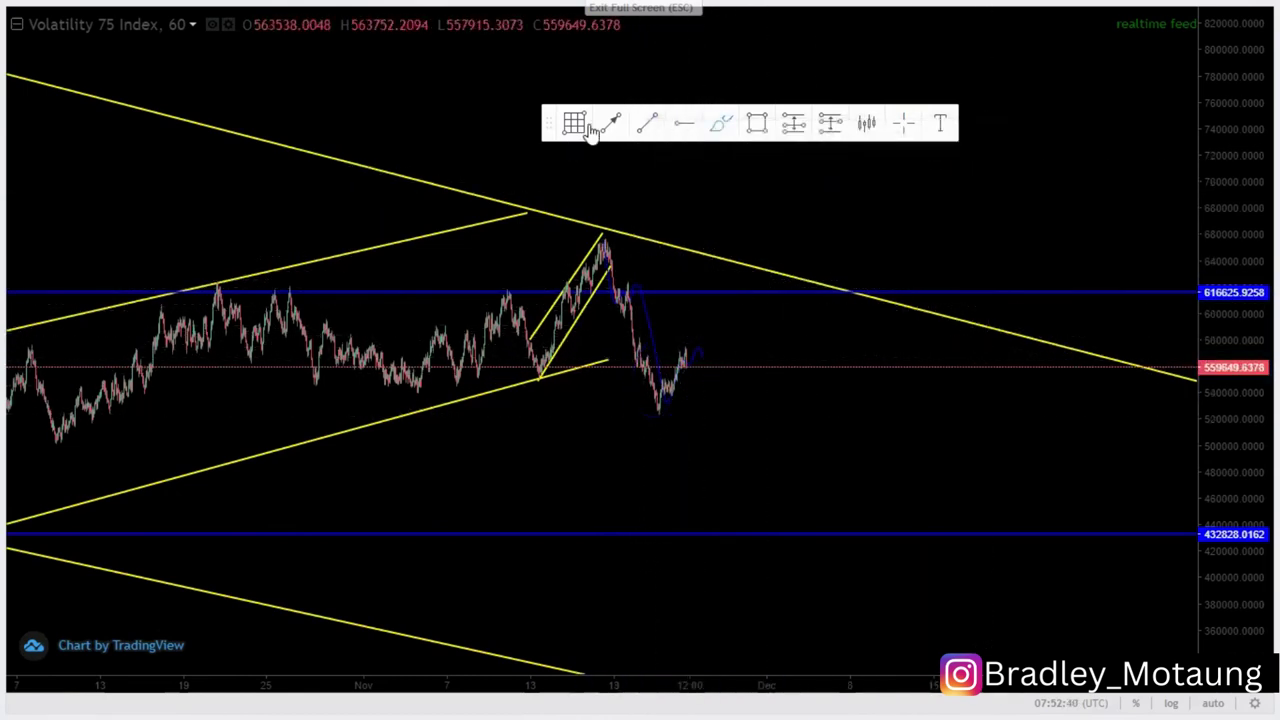
{"action": "left_click", "coordinate": [652, 339]}
{"action": "left_click", "coordinate": [1011, 138]}
- Place a horizontal ray at the small 21 November 2022 high, at about 567,700
{"action": "scroll", "coordinate": [852, 399], "scroll_direction": "up", "scroll_amount": 1}
{"action": "scroll", "coordinate": [852, 399], "scroll_direction": "up", "scroll_amount": 3}
{"action": "left_click_drag", "start_coordinate": [552, 395], "coordinate": [936, 387]}
{"action": "scroll", "coordinate": [883, 437], "scroll_direction": "up", "scroll_amount": 3}
{"action": "left_click_drag", "start_coordinate": [1224, 614], "coordinate": [1220, 501]}
{"action": "scroll", "coordinate": [938, 500], "scroll_direction": "up", "scroll_amount": 1}
{"action": "scroll", "coordinate": [938, 500], "scroll_direction": "up", "scroll_amount": 2}
{"action": "left_click", "coordinate": [690, 128]}
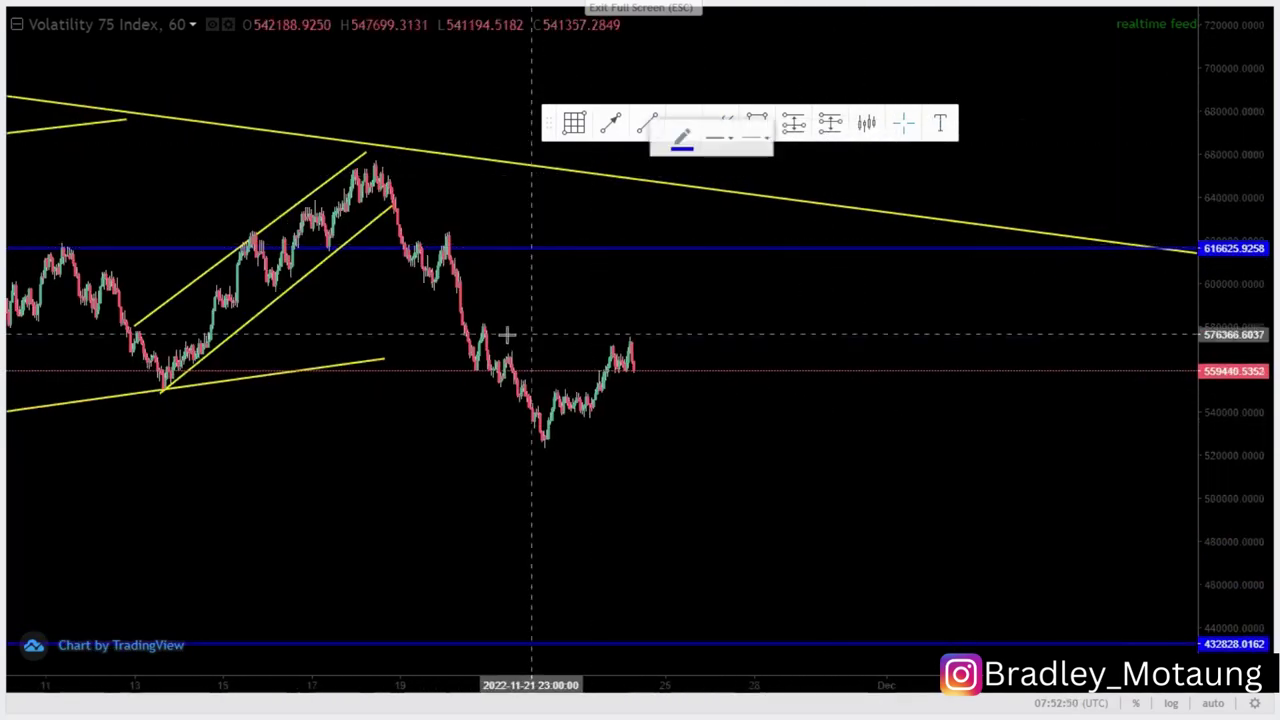
{"action": "left_click", "coordinate": [509, 347]}
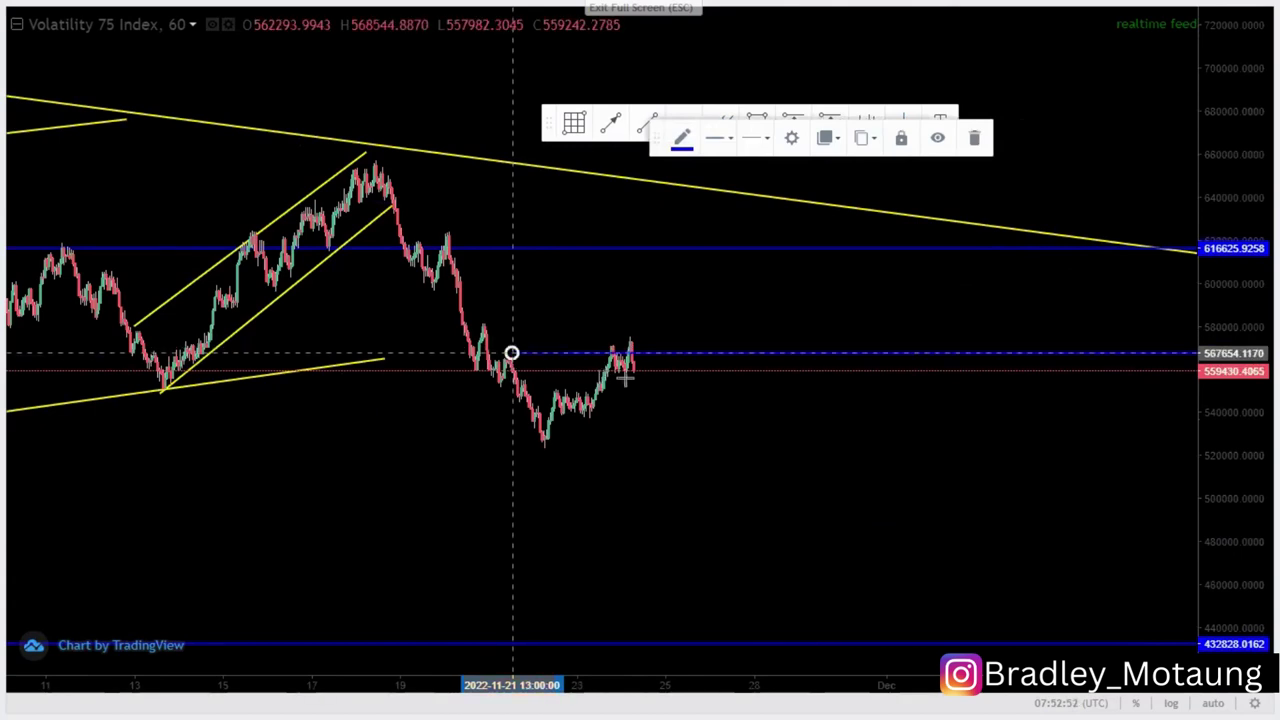
- Move the new horizontal ray up to the 20 November 2022 high, at about 581,200
{"action": "left_click_drag", "start_coordinate": [513, 350], "coordinate": [488, 321]}
{"action": "left_click", "coordinate": [557, 357]}
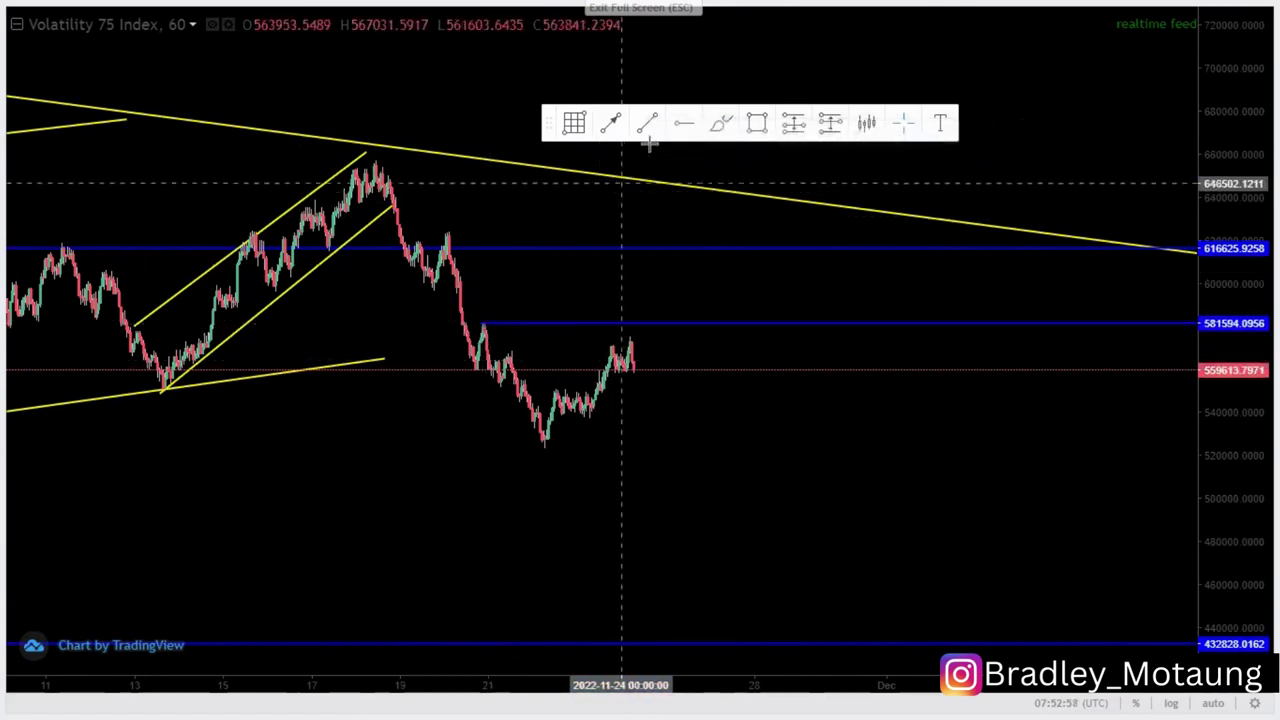
{"action": "mouse_move", "coordinate": [482, 328]}
{"action": "left_mouse_down"}
{"action": "mouse_move", "coordinate": [482, 352]}
{"action": "mouse_move", "coordinate": [483, 324]}
{"action": "left_mouse_up"}
{"action": "left_click", "coordinate": [621, 122]}
{"action": "left_click", "coordinate": [514, 384]}
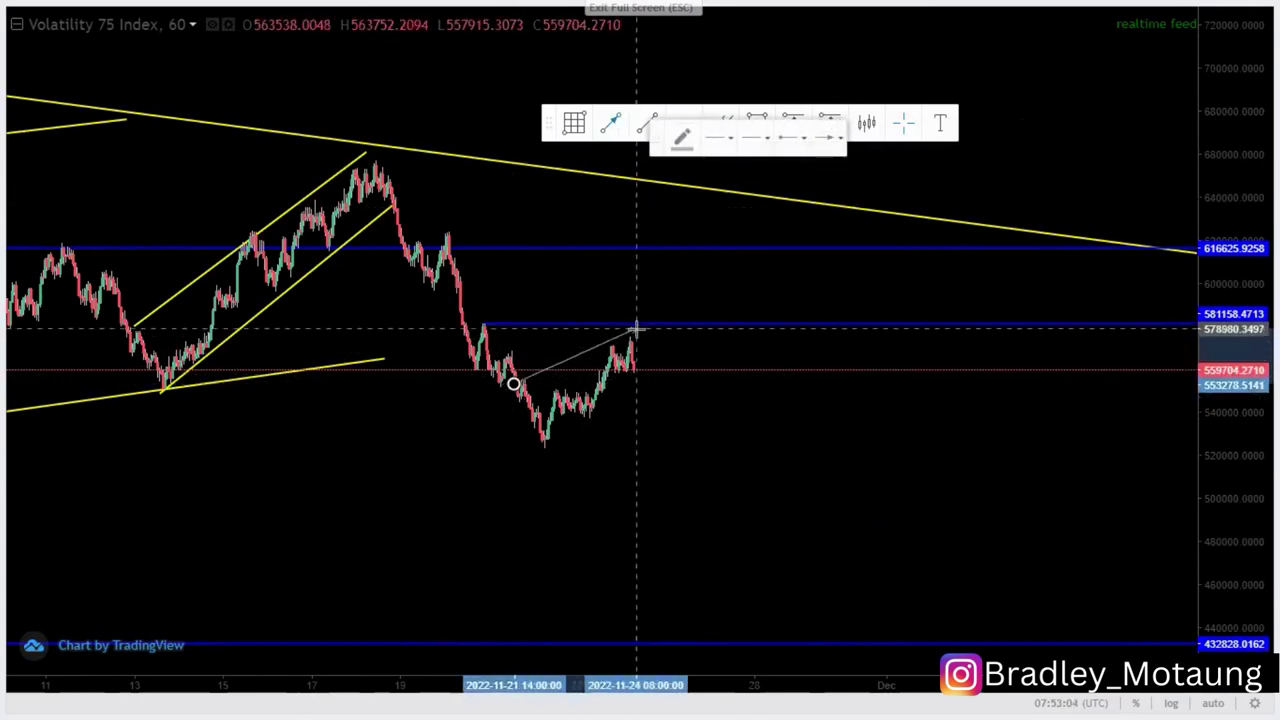
{"action": "key", "text": "Escape"}
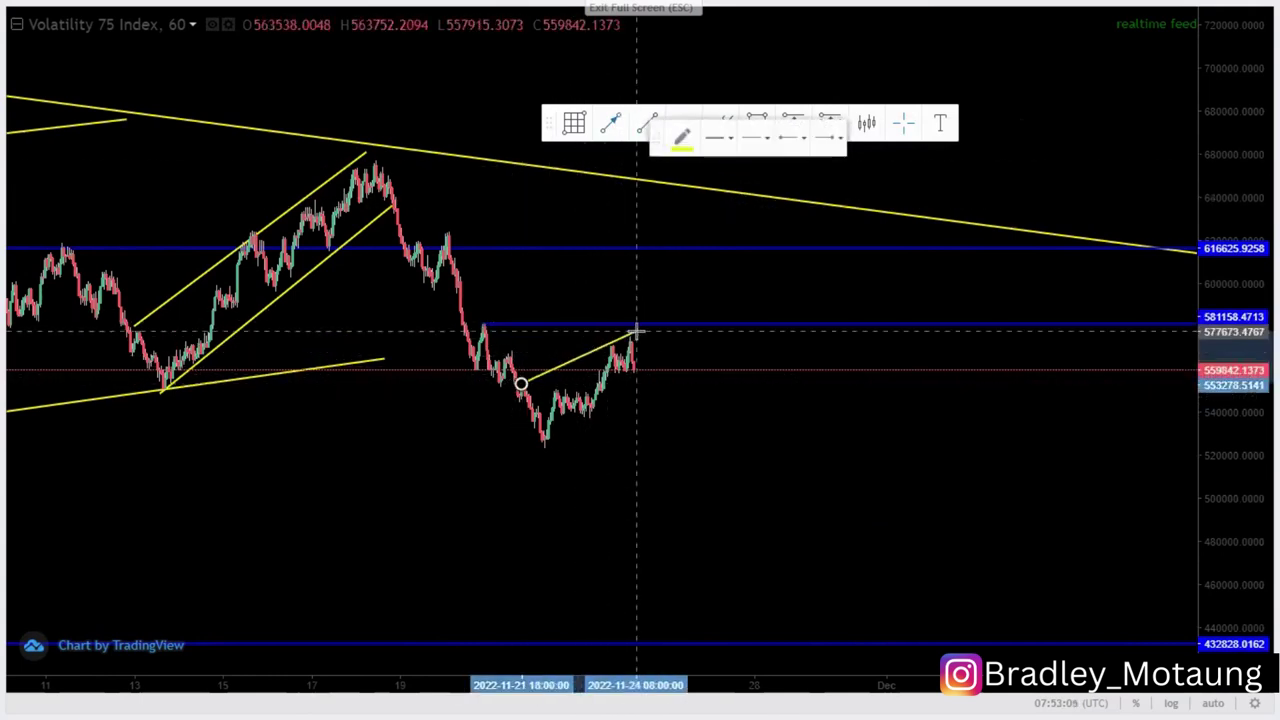
- Draw rising trend lines above and below the 21 to 24 November rebound, starting the lower one beneath the 22 November low
{"action": "left_click", "coordinate": [642, 331]}
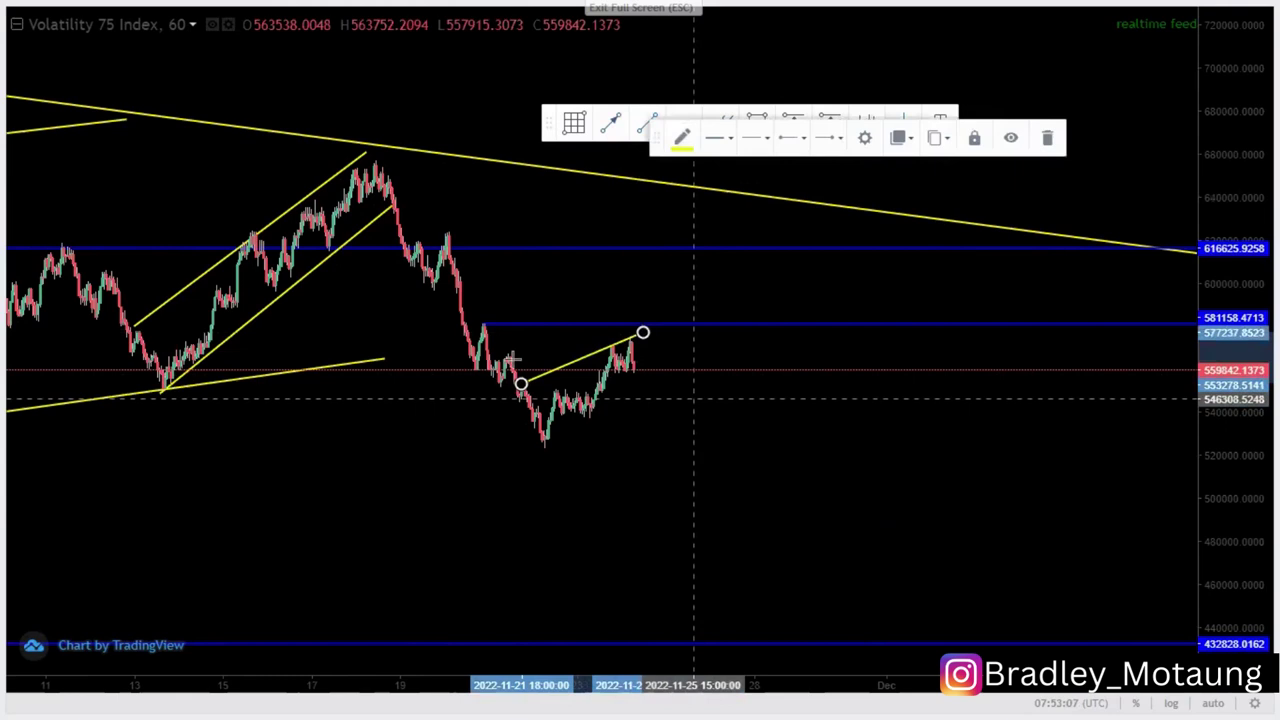
{"action": "left_click", "coordinate": [543, 452]}
{"action": "left_click", "coordinate": [644, 378]}
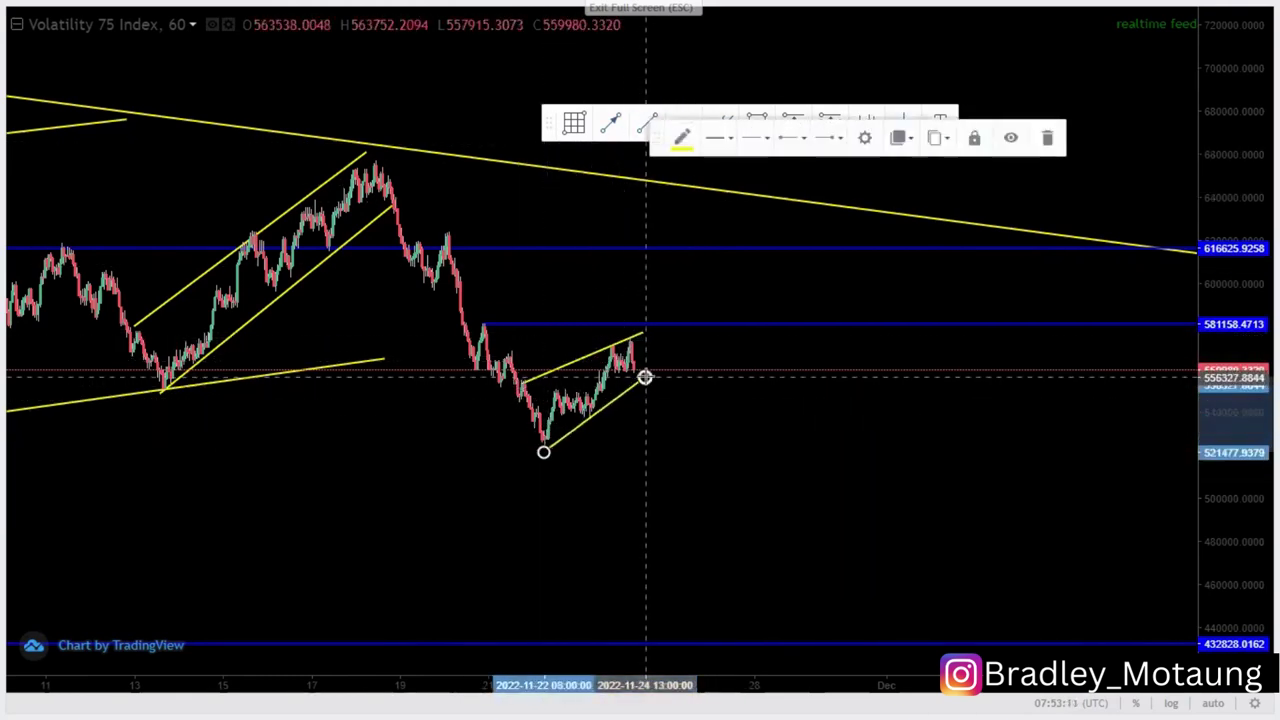
- Realign the rebound channel's lower line with the 22 November low and shorten its upper line to the 24 November high
{"action": "left_click", "coordinate": [543, 455]}
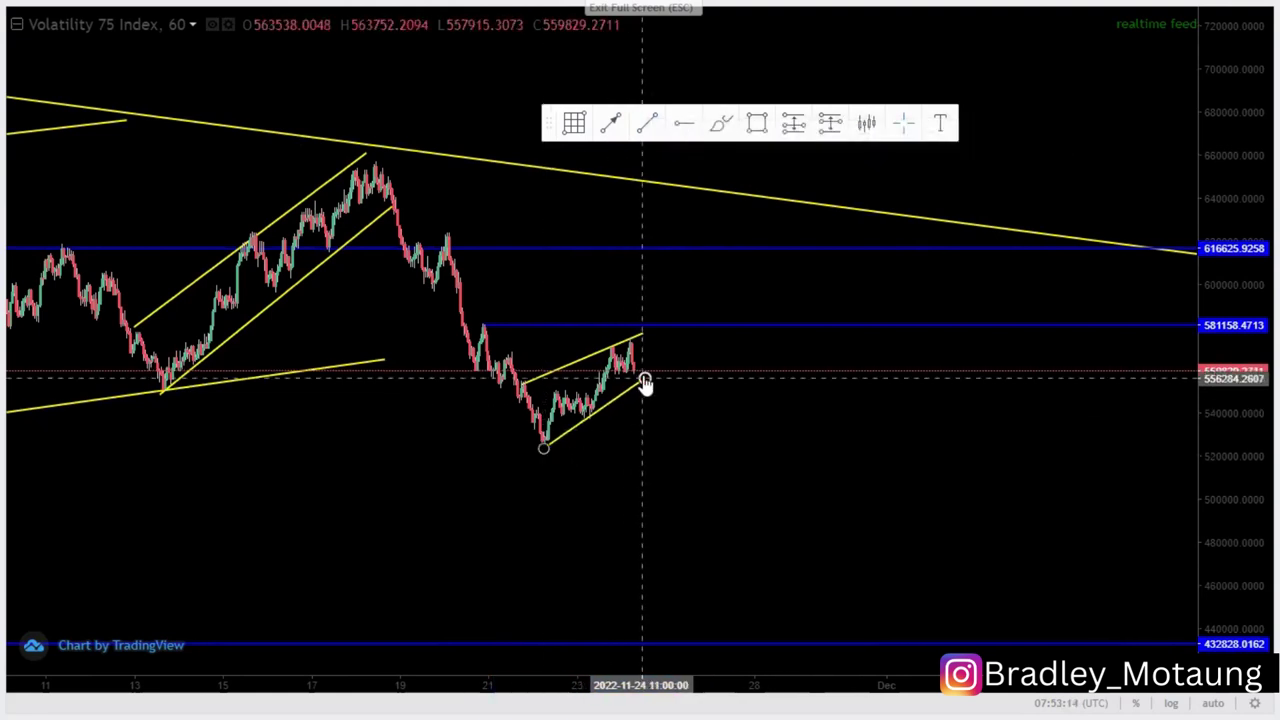
{"action": "left_click", "coordinate": [677, 397]}
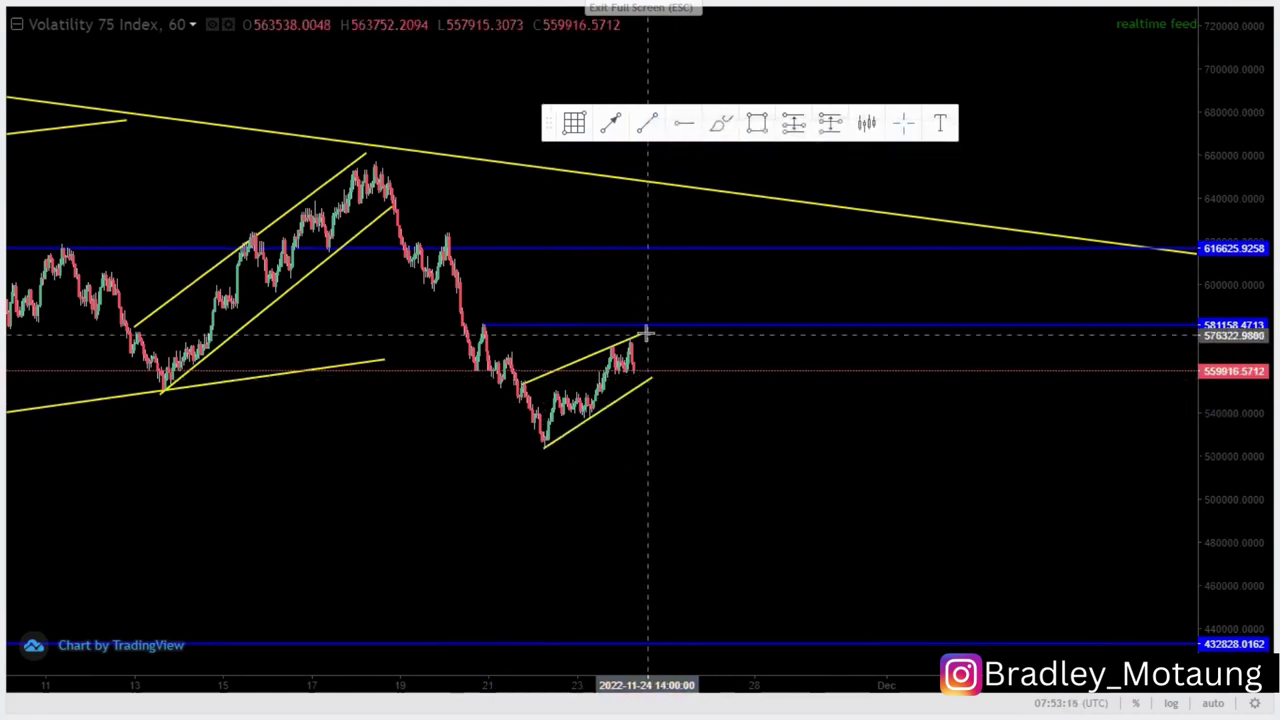
{"action": "left_click_drag", "start_coordinate": [643, 335], "coordinate": [632, 336]}
{"action": "left_click", "coordinate": [710, 373]}
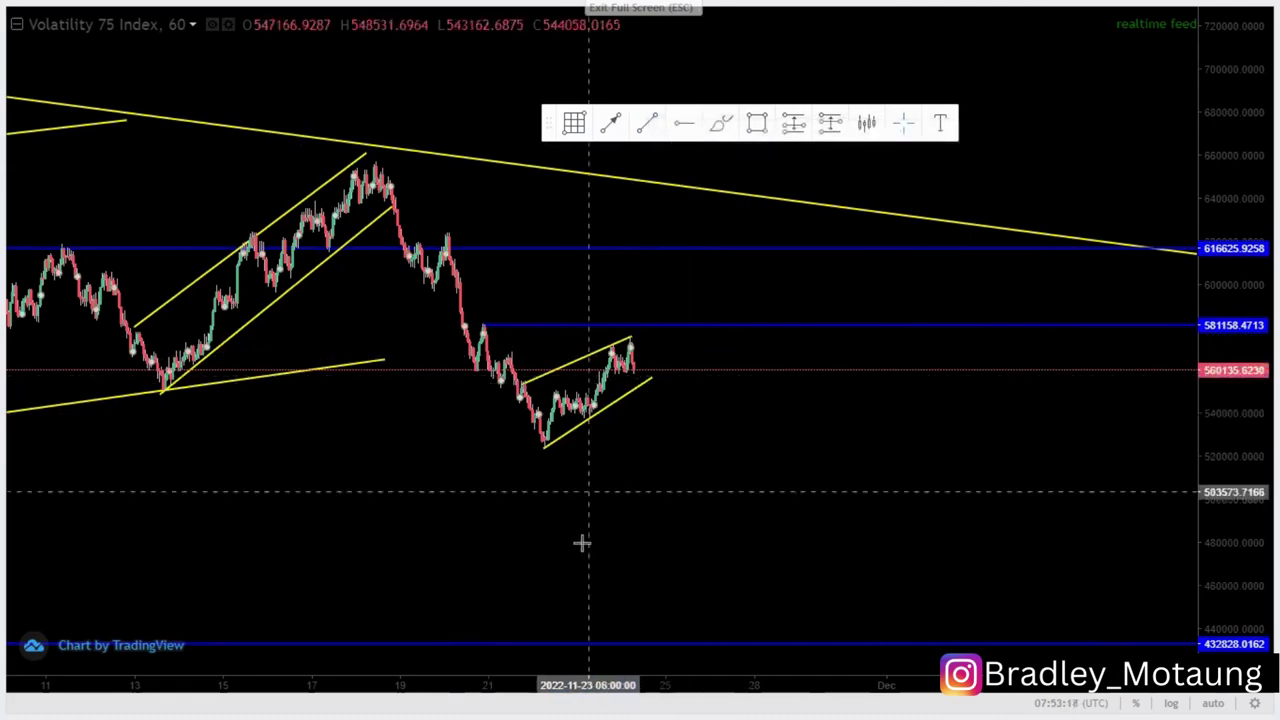
- Draw a flatter trend line joining the small 21 November high to the 24 November high, ending just past it
{"action": "scroll", "coordinate": [500, 523], "scroll_direction": "up", "scroll_amount": 1}
{"action": "scroll", "coordinate": [652, 430], "scroll_direction": "up", "scroll_amount": 2}
{"action": "left_click", "coordinate": [647, 122]}
{"action": "left_click", "coordinate": [437, 323]}
{"action": "left_click", "coordinate": [617, 305]}
{"action": "left_click", "coordinate": [771, 354]}
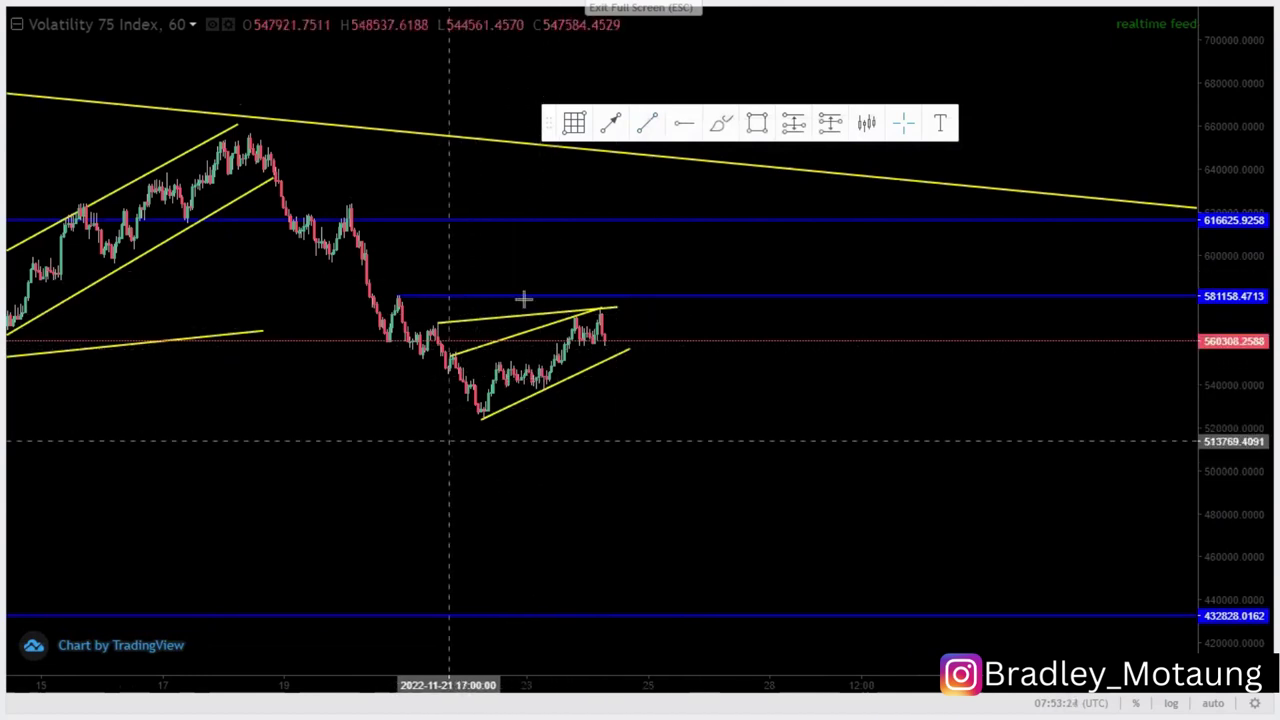
{"action": "left_click_drag", "start_coordinate": [601, 446], "coordinate": [606, 425]}
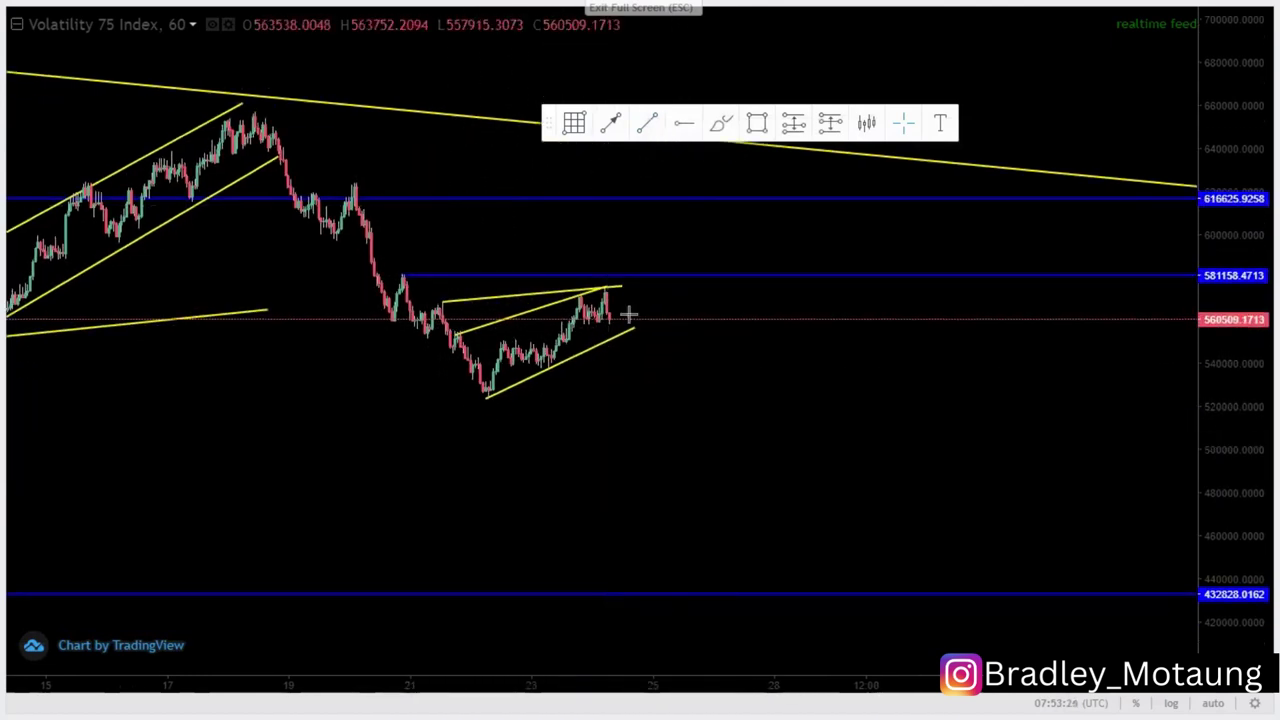
- Brush a price drop through the rebound channel's lower line with a circled zigzag consolidation just below it
{"action": "left_click", "coordinate": [685, 124]}
{"action": "left_click", "coordinate": [611, 317]}
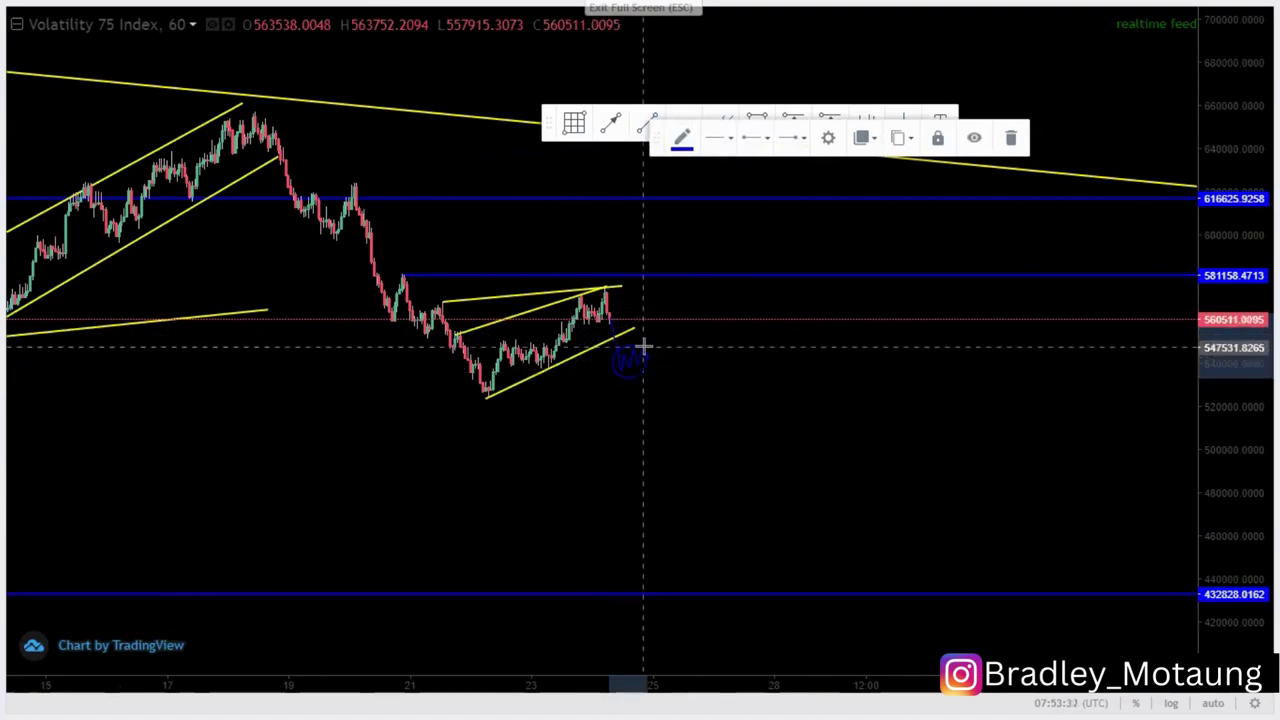
- Brush a stepped decline from the circled consolidation down to the lowest horizontal ray and delete it again
{"action": "mouse_move", "coordinate": [698, 459]}
{"action": "left_mouse_down"}
{"action": "mouse_move", "coordinate": [729, 477]}
{"action": "mouse_move", "coordinate": [782, 594]}
{"action": "left_mouse_up"}
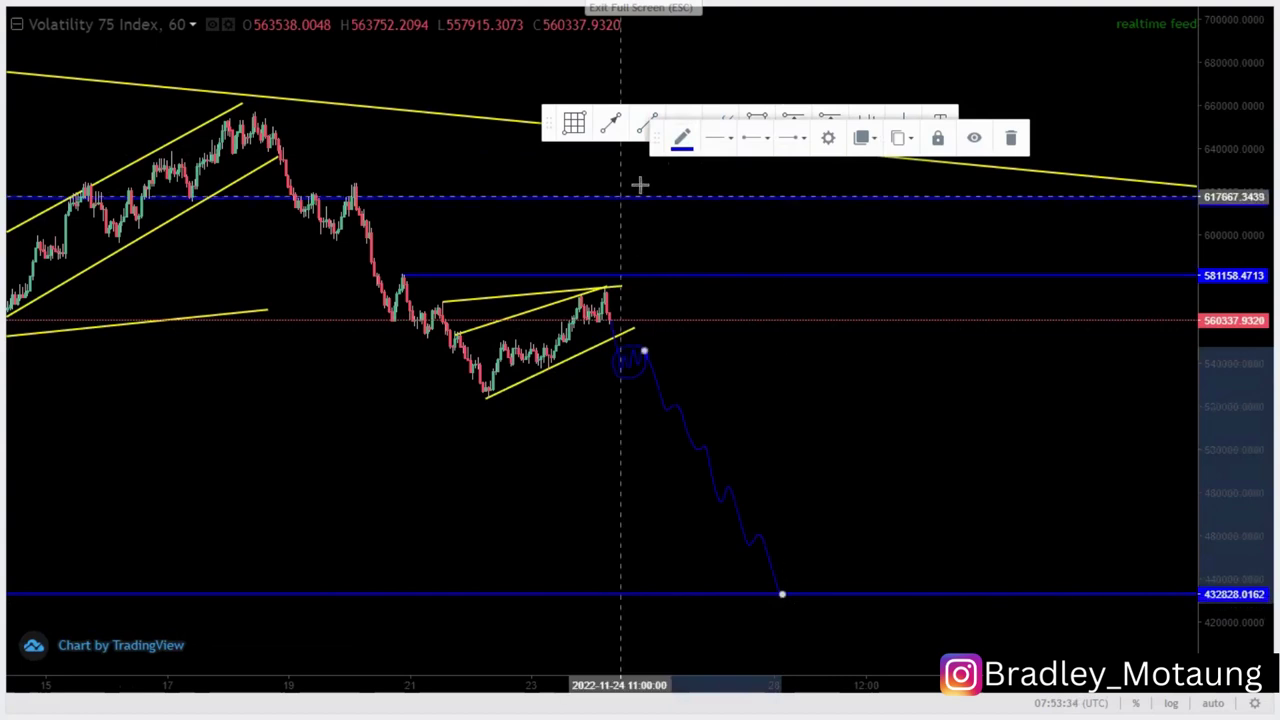
{"action": "left_click", "coordinate": [1012, 140]}
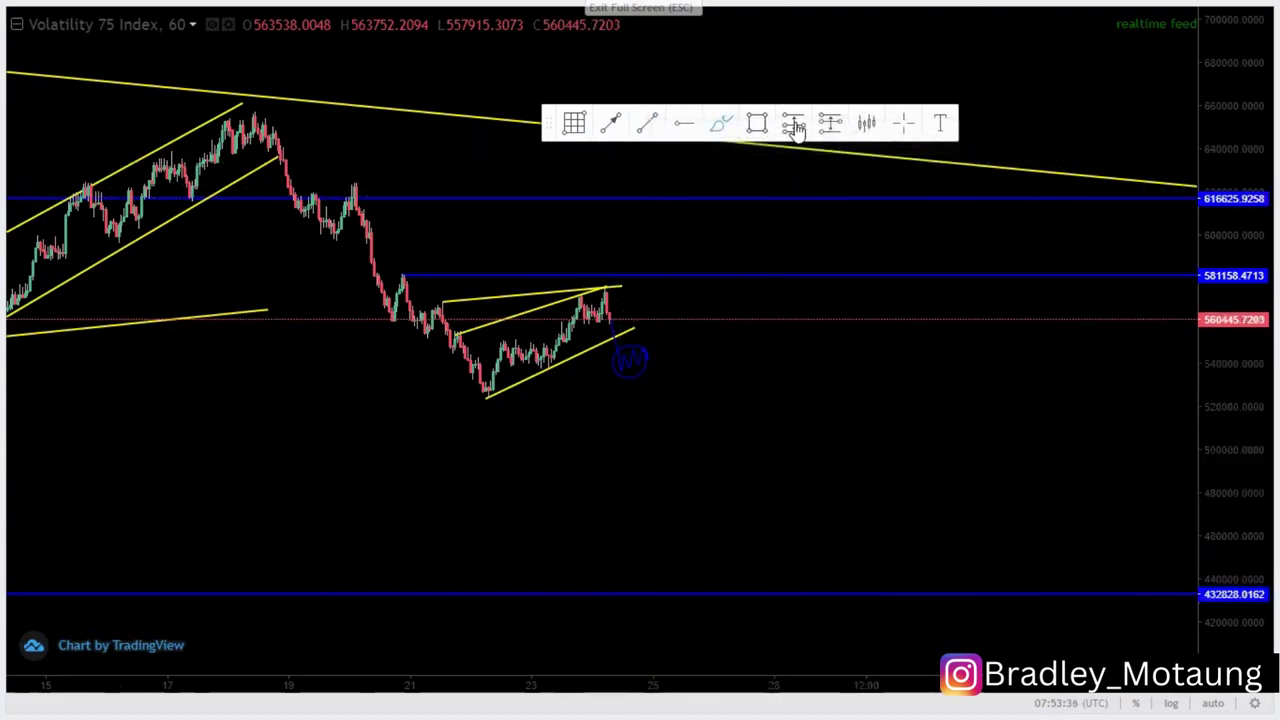
- Place a short position at the current price with entry at about 563,600 and stop at about 591,100
{"action": "left_click", "coordinate": [846, 128]}
{"action": "left_click", "coordinate": [609, 313]}
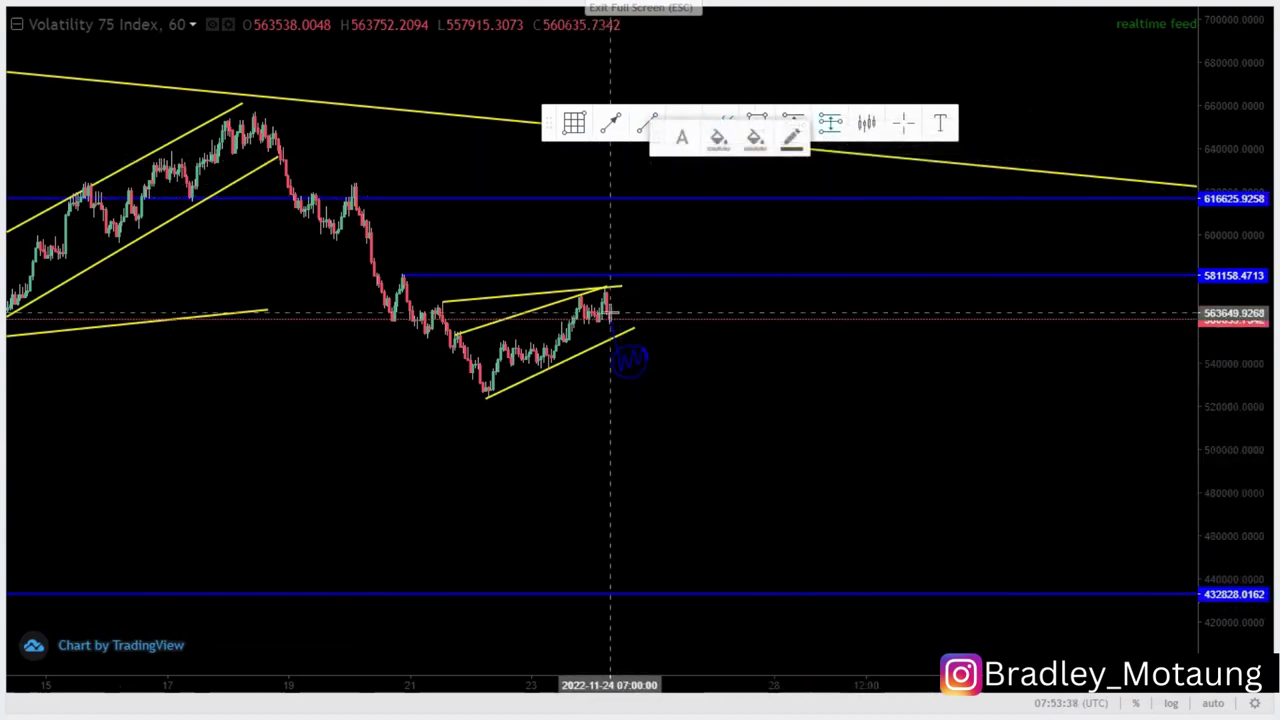
{"action": "mouse_move", "coordinate": [613, 258]}
{"action": "left_mouse_down"}
{"action": "mouse_move", "coordinate": [613, 283]}
{"action": "mouse_move", "coordinate": [609, 253]}
{"action": "left_mouse_up"}
{"action": "left_click", "coordinate": [567, 362]}
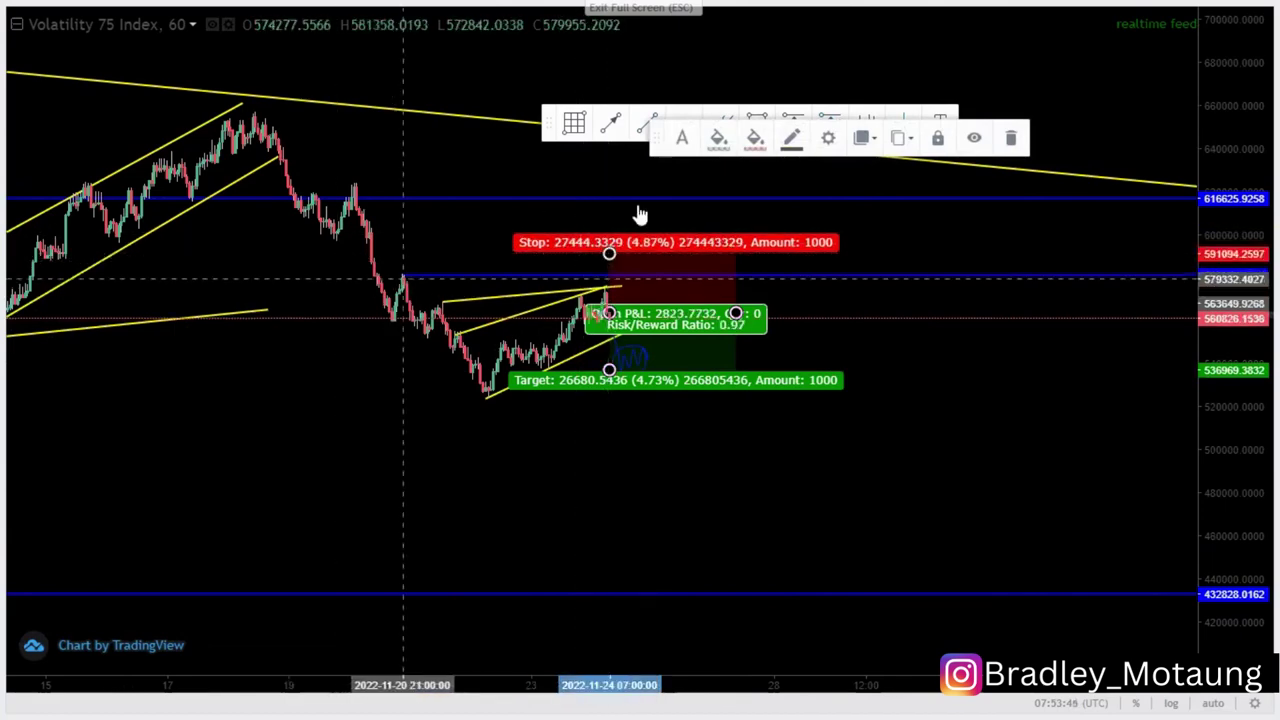
- Draw an arrow from the current price up to the 581,158 ray and another from there down to about 434,300
{"action": "left_click", "coordinate": [638, 176]}
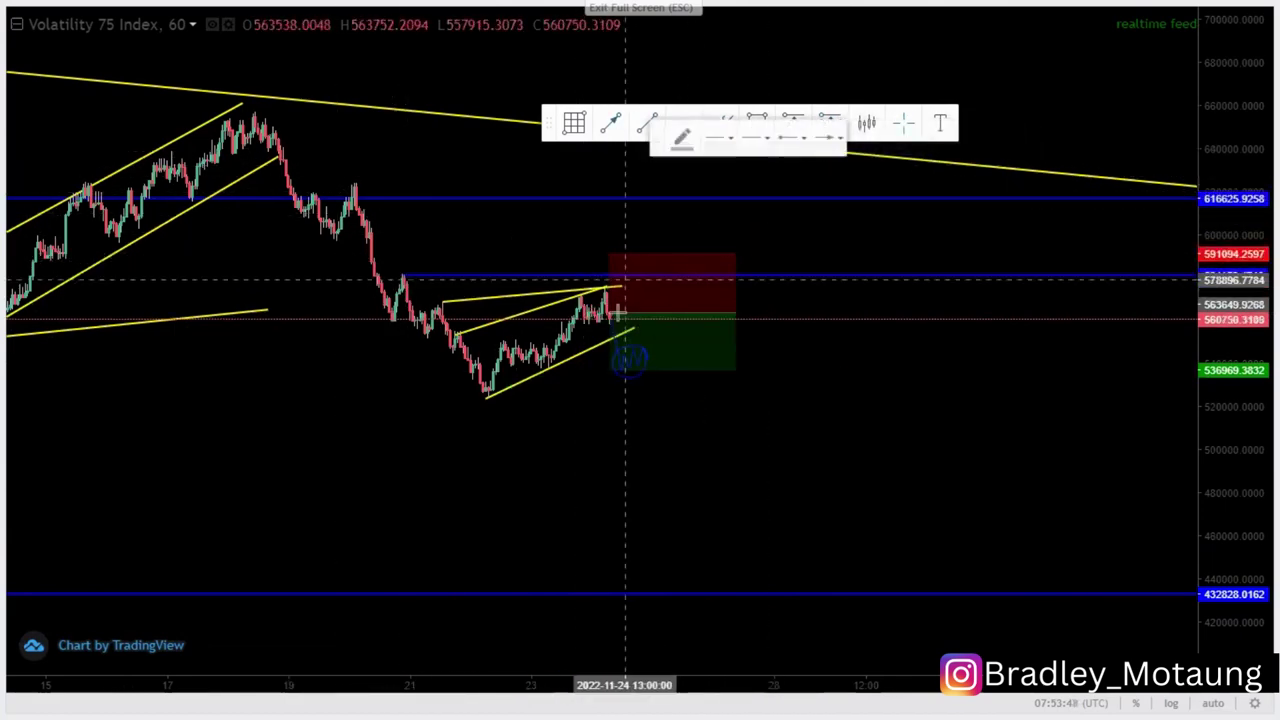
{"action": "left_click", "coordinate": [632, 283]}
{"action": "left_click", "coordinate": [654, 180]}
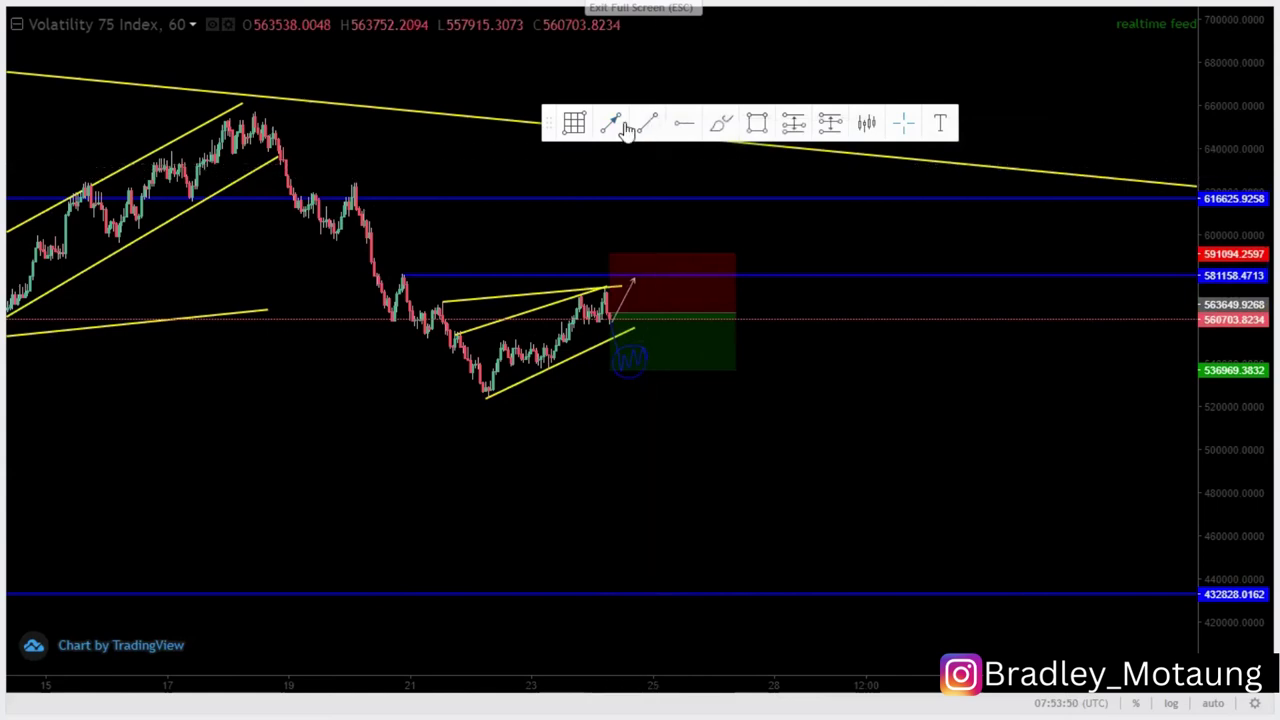
{"action": "left_click", "coordinate": [632, 274]}
{"action": "left_click", "coordinate": [734, 591]}
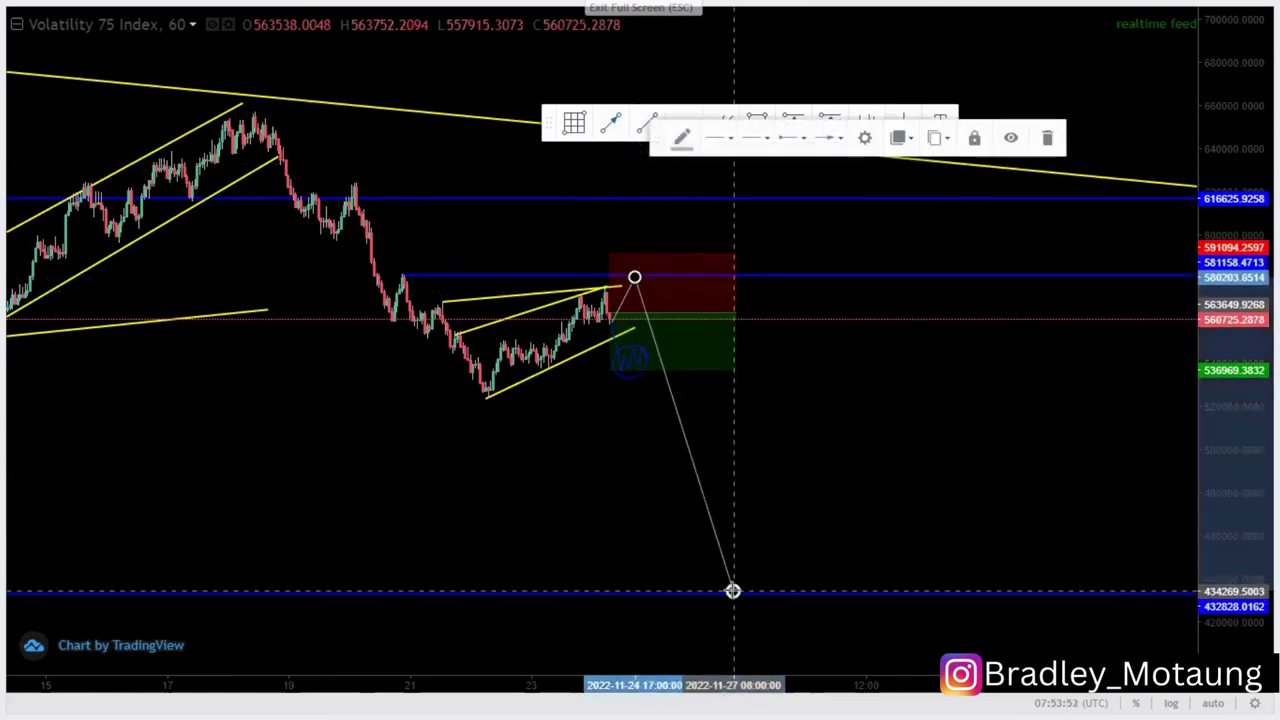
{"action": "double_click", "coordinate": [734, 591]}
- Set the short position's target at the lowest ray, about 432,500, and its stop at about 585,900
{"action": "left_click", "coordinate": [855, 133]}
{"action": "left_click_drag", "start_coordinate": [608, 360], "coordinate": [617, 593]}
{"action": "left_click", "coordinate": [479, 522]}
{"action": "scroll", "coordinate": [479, 522], "scroll_direction": "down", "scroll_amount": 1}
{"action": "left_click_drag", "start_coordinate": [669, 252], "coordinate": [670, 265]}
{"action": "left_click", "coordinate": [560, 468]}
{"action": "scroll", "coordinate": [560, 468], "scroll_direction": "down", "scroll_amount": 3}
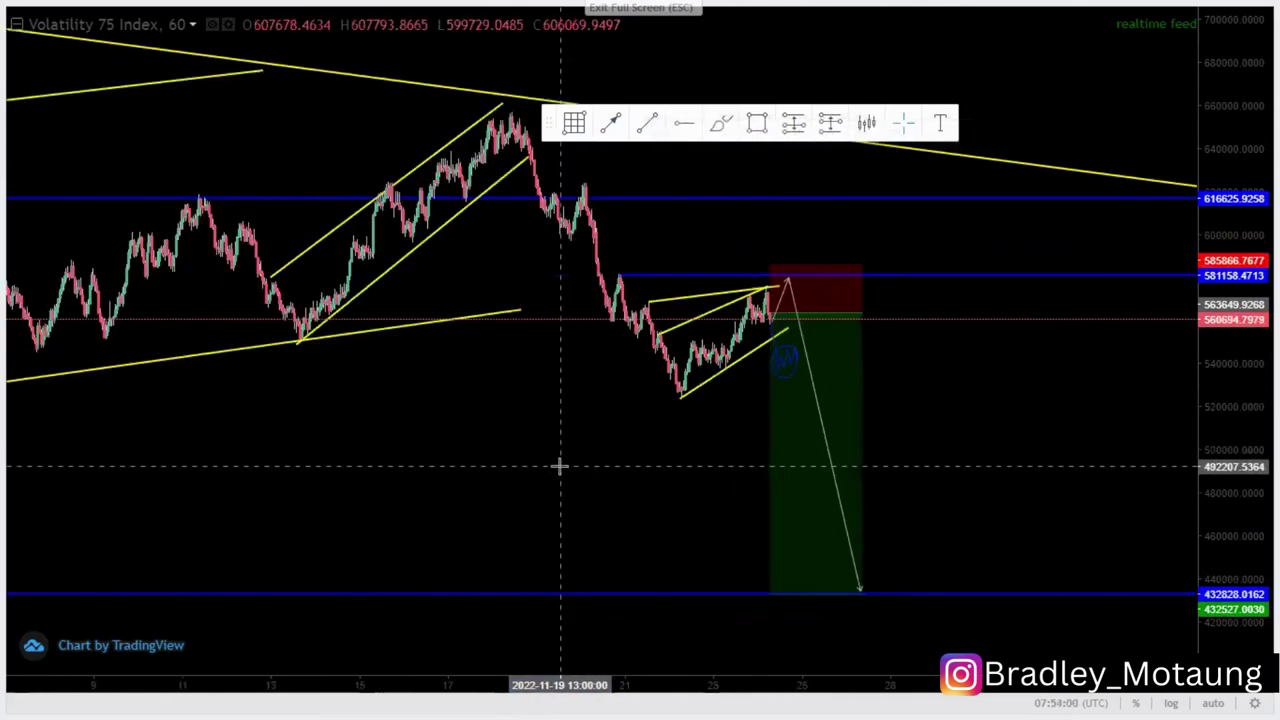
{"action": "scroll", "coordinate": [801, 446], "scroll_direction": "down", "scroll_amount": 3}
{"action": "scroll", "coordinate": [900, 434], "scroll_direction": "up", "scroll_amount": 3}
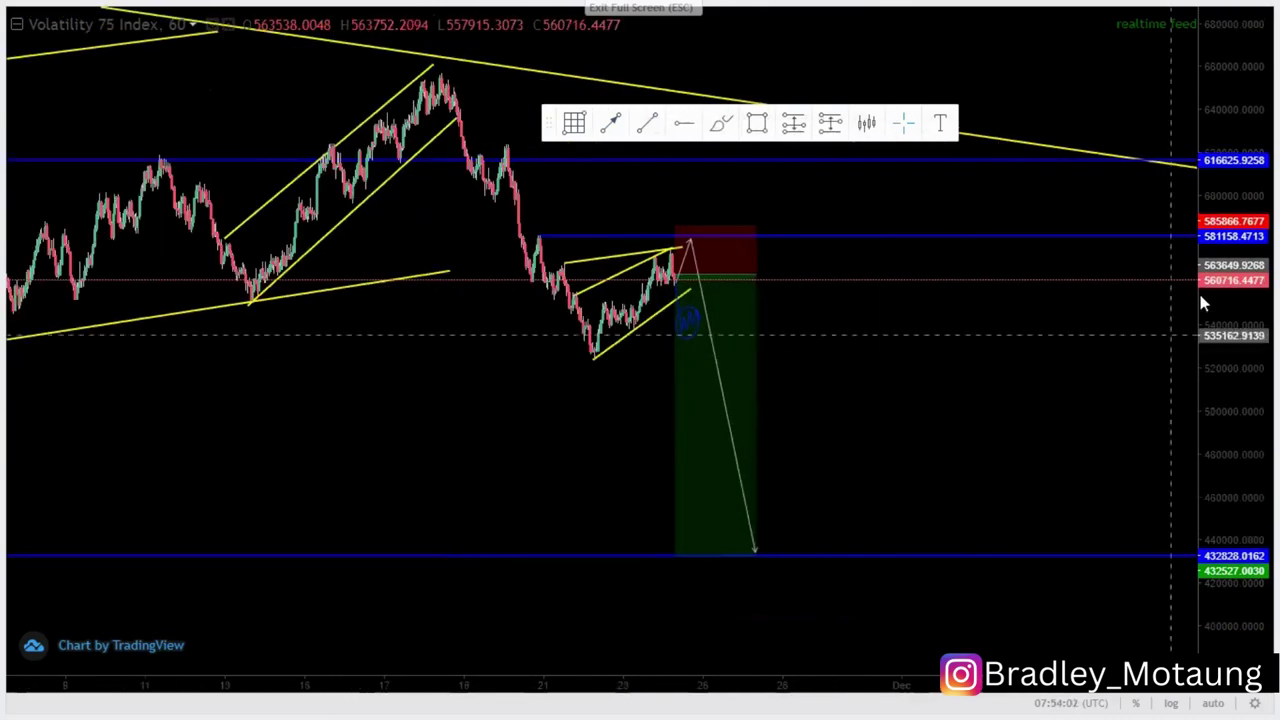
- Review the short setup against the channels and horizontal levels from September up to the current price
{"action": "left_click_drag", "start_coordinate": [1215, 303], "coordinate": [1215, 388]}
{"action": "left_click_drag", "start_coordinate": [389, 680], "coordinate": [600, 690]}
{"action": "scroll", "coordinate": [534, 454], "scroll_direction": "down", "scroll_amount": 4}
{"action": "scroll", "coordinate": [1091, 460], "scroll_direction": "down", "scroll_amount": 5}
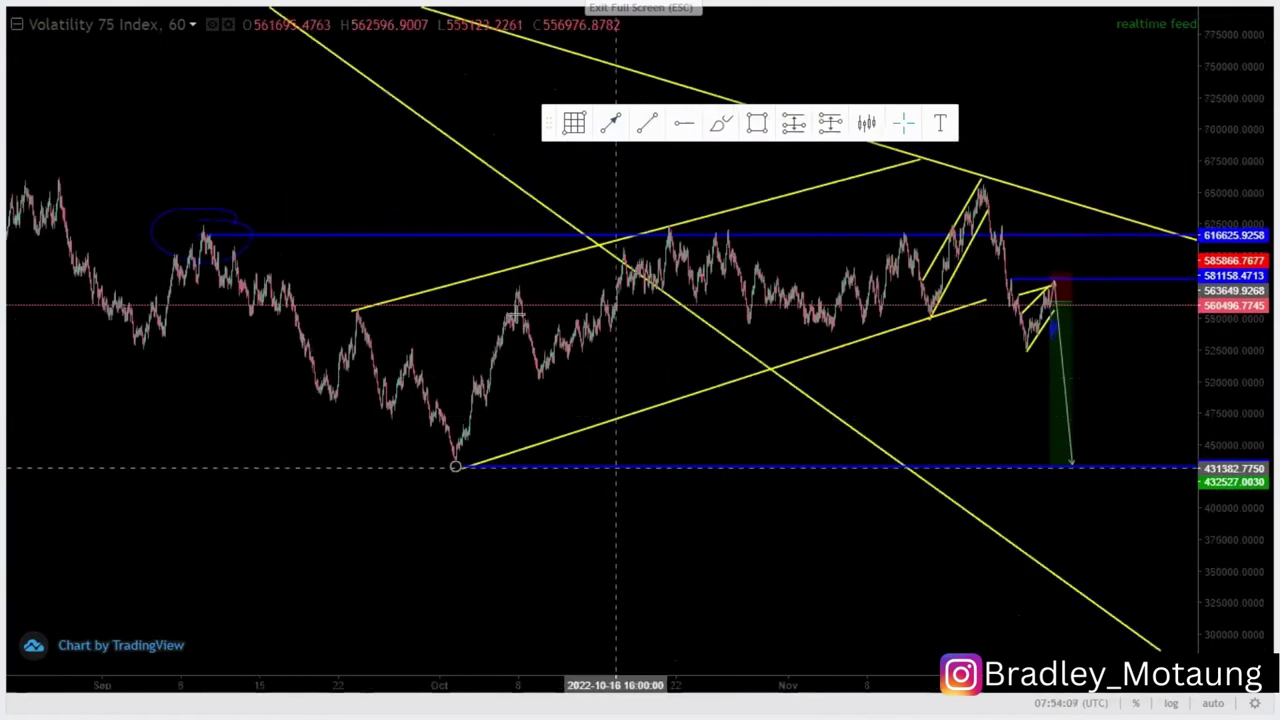
{"action": "scroll", "coordinate": [826, 520], "scroll_direction": "up", "scroll_amount": 4}
{"action": "left_click_drag", "start_coordinate": [1127, 650], "coordinate": [264, 607]}
{"action": "left_click_drag", "start_coordinate": [470, 590], "coordinate": [1016, 575]}
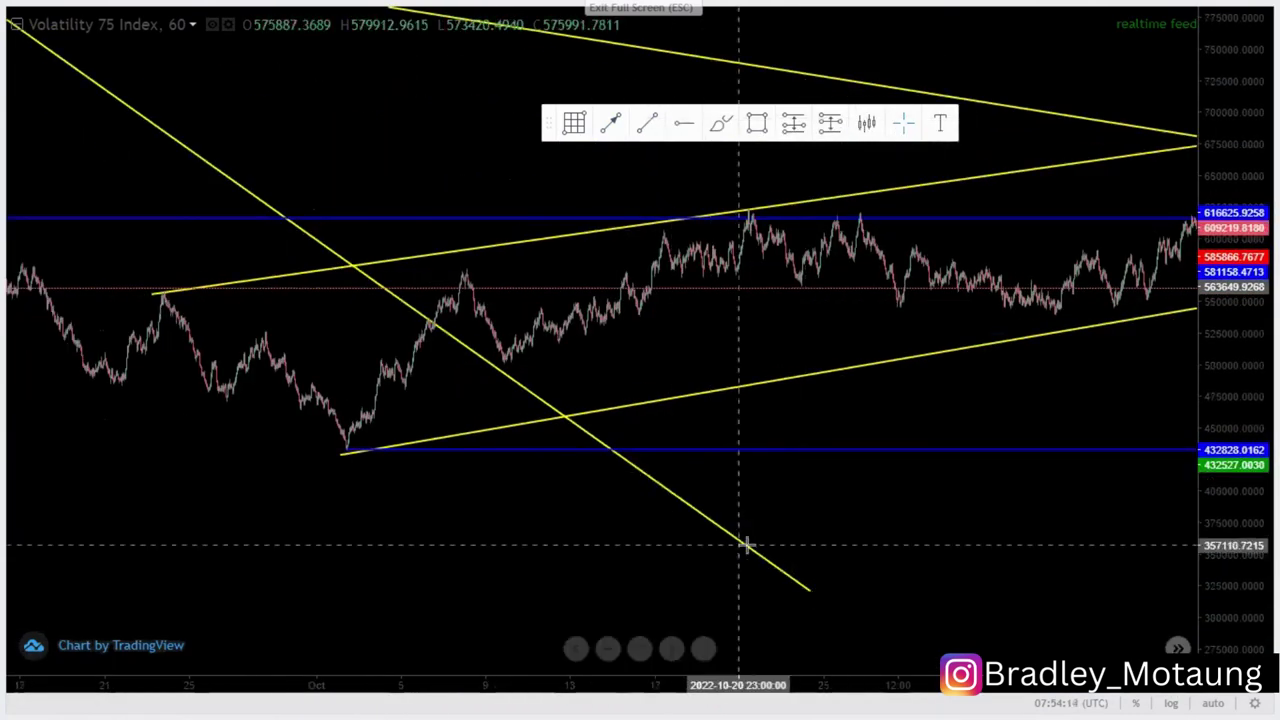
{"action": "left_click", "coordinate": [752, 558]}
{"action": "left_click", "coordinate": [1045, 134]}
{"action": "left_click_drag", "start_coordinate": [881, 527], "coordinate": [307, 537]}
{"action": "scroll", "coordinate": [577, 423], "scroll_direction": "down", "scroll_amount": 5}
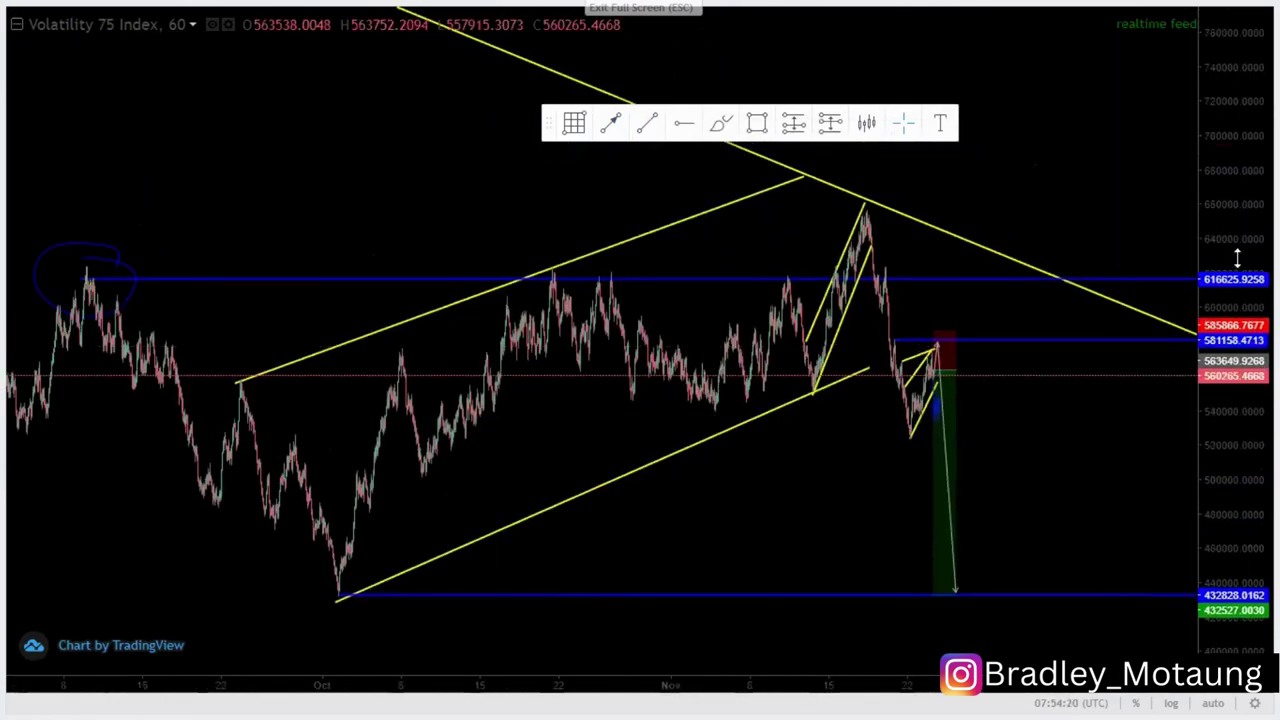
{"action": "left_click_drag", "start_coordinate": [1237, 258], "coordinate": [1237, 310]}
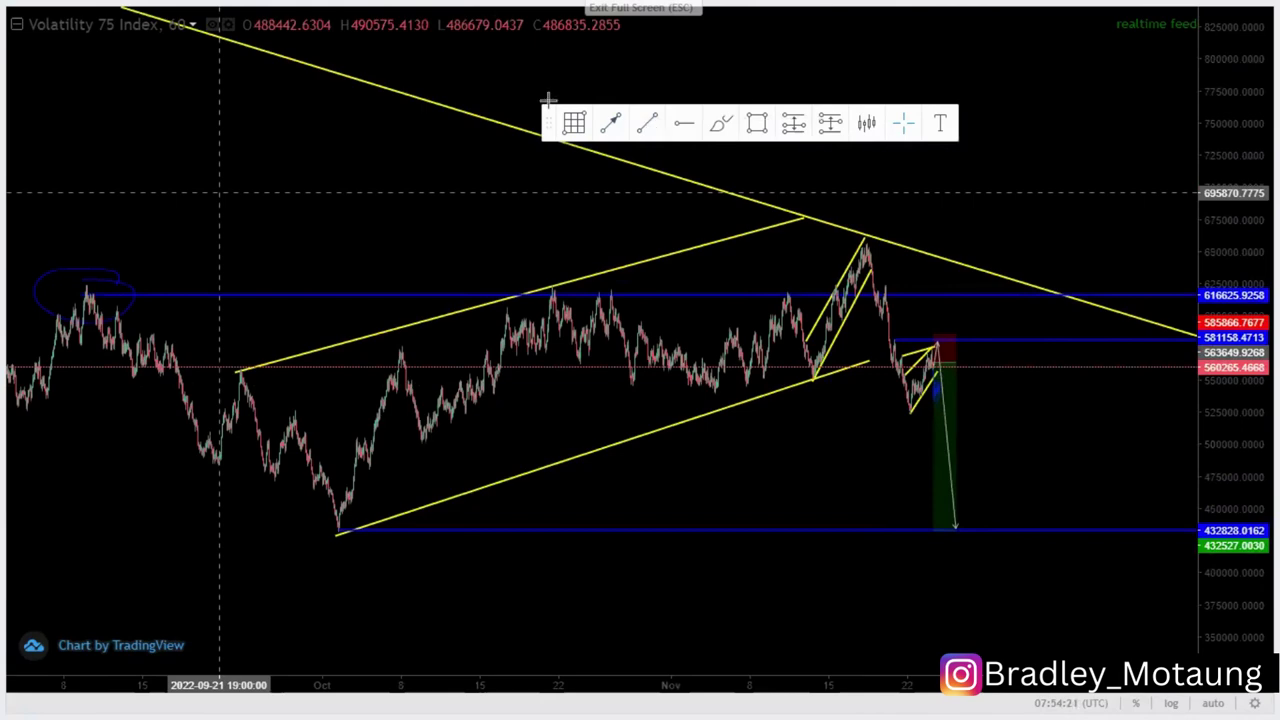
- Switch to the daily chart of the Volatility 100 (1s) Index in full screen
{"action": "key", "text": "Escape"}
{"action": "left_click", "coordinate": [102, 104]}
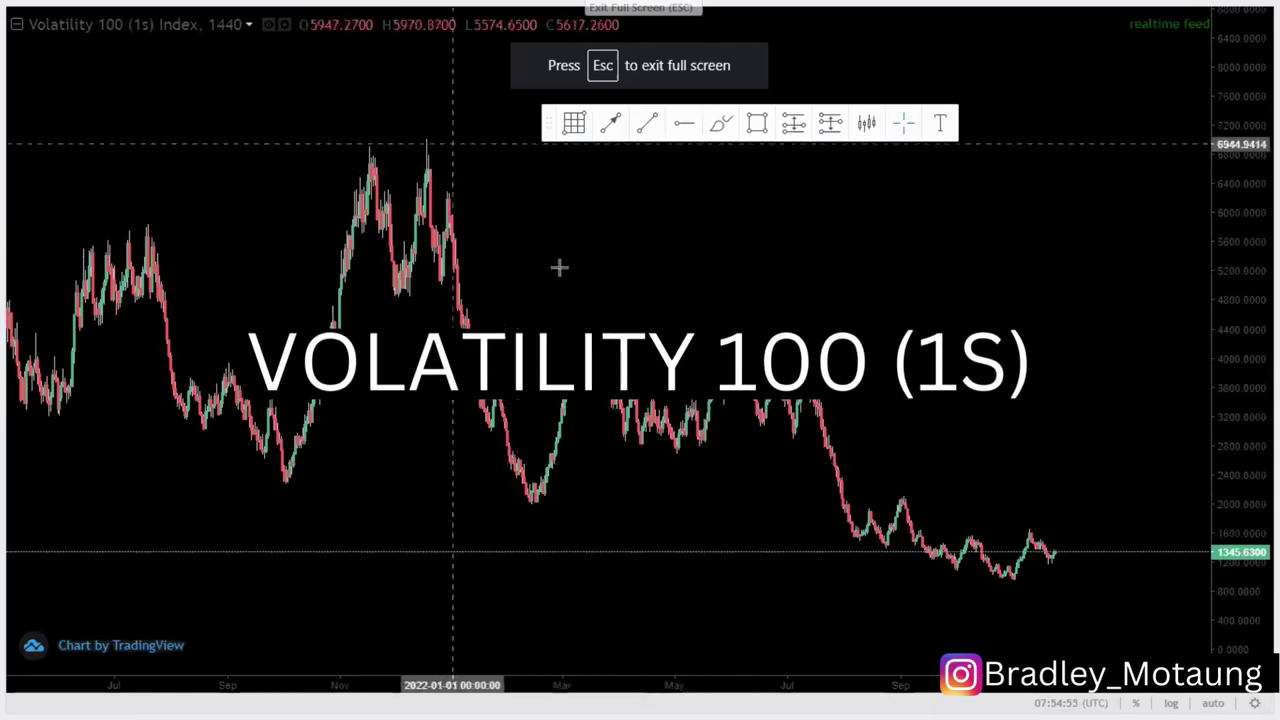
- Brush the stepped decline from the December 2021 high down past the current price and delete it again
{"action": "left_click", "coordinate": [720, 122]}
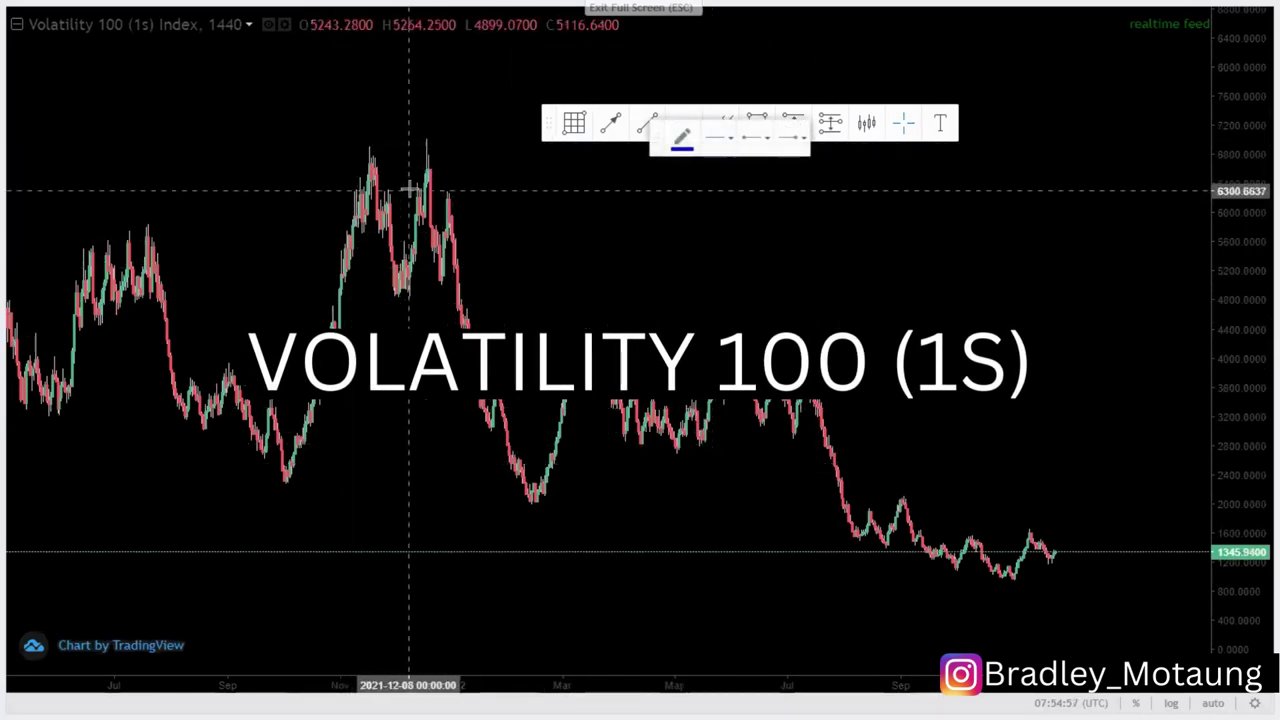
{"action": "left_click_drag", "start_coordinate": [420, 149], "coordinate": [515, 487]}
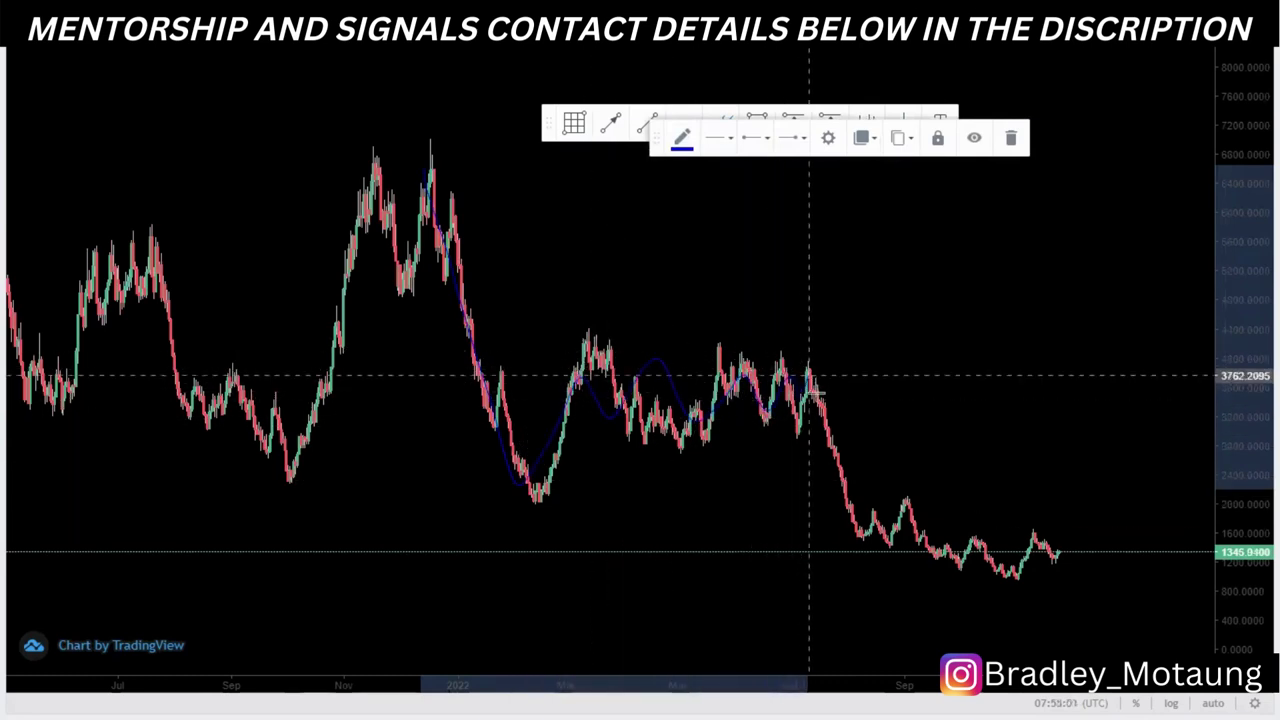
{"action": "left_click_drag", "start_coordinate": [852, 456], "coordinate": [903, 584]}
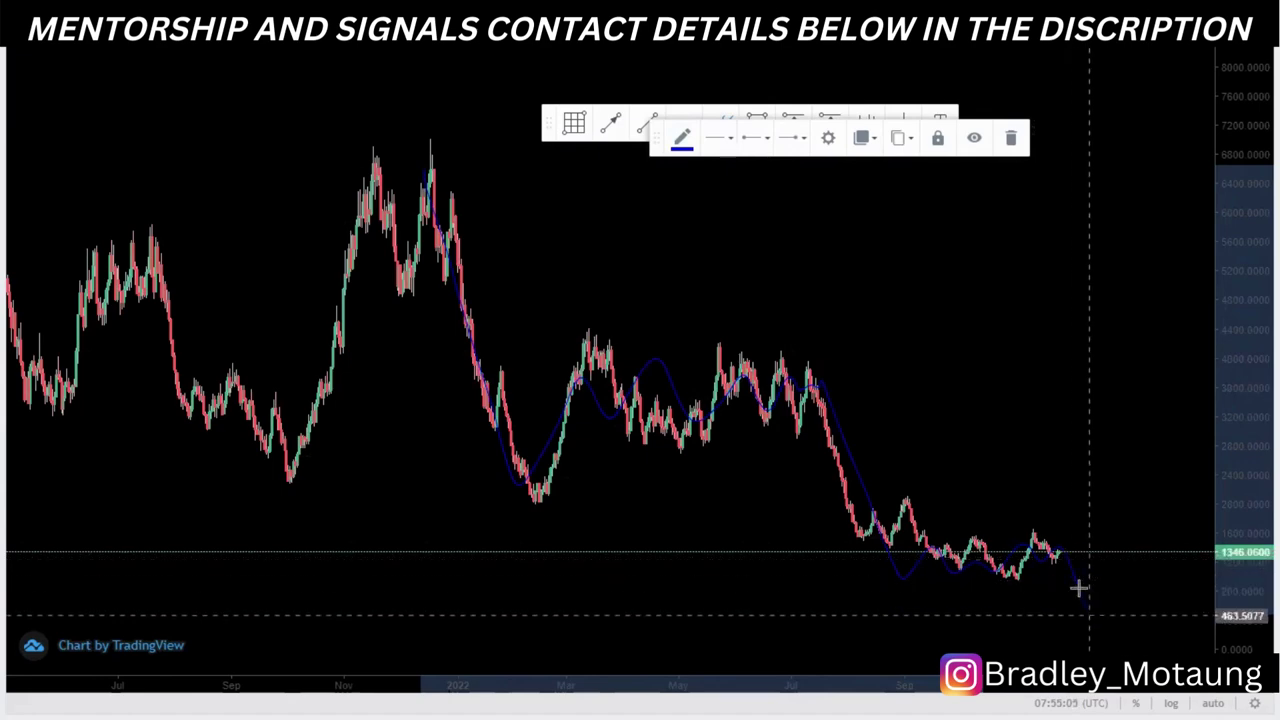
{"action": "left_click", "coordinate": [1013, 145]}
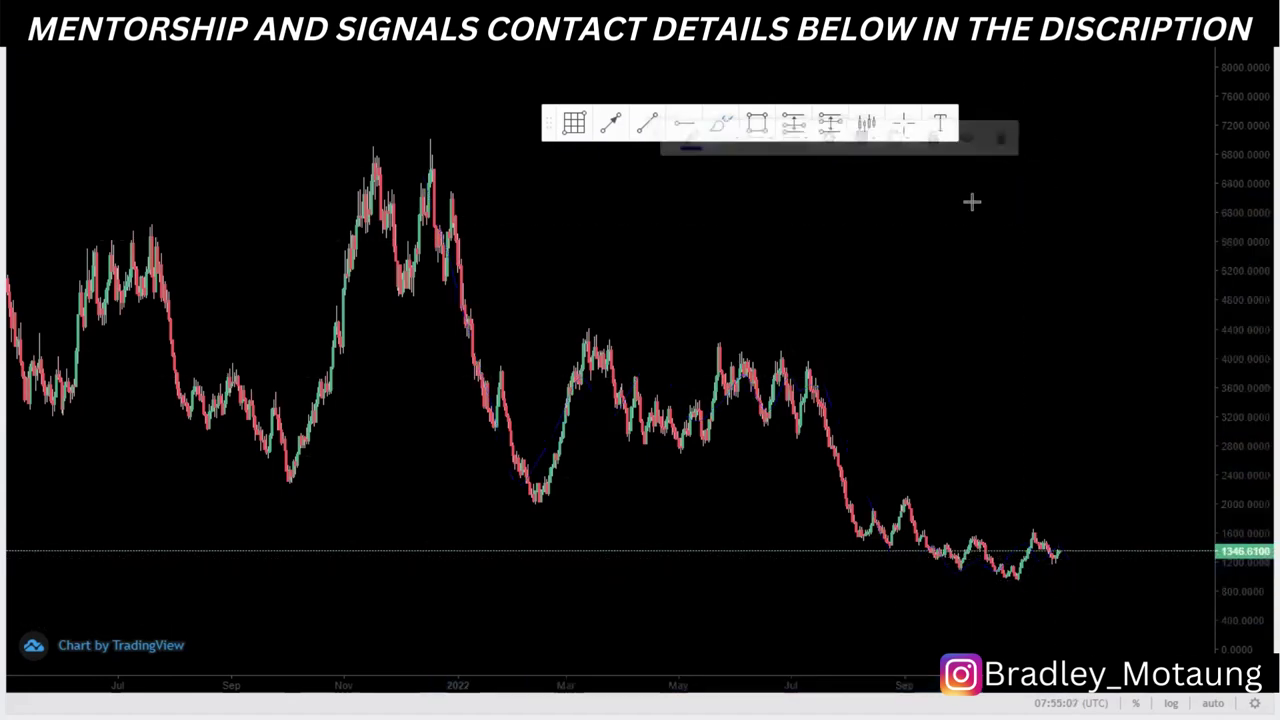
- Place horizontal rays at the early September high, 2098.2658, and at the October high, 1567.8500
{"action": "scroll", "coordinate": [908, 371], "scroll_direction": "up", "scroll_amount": 4}
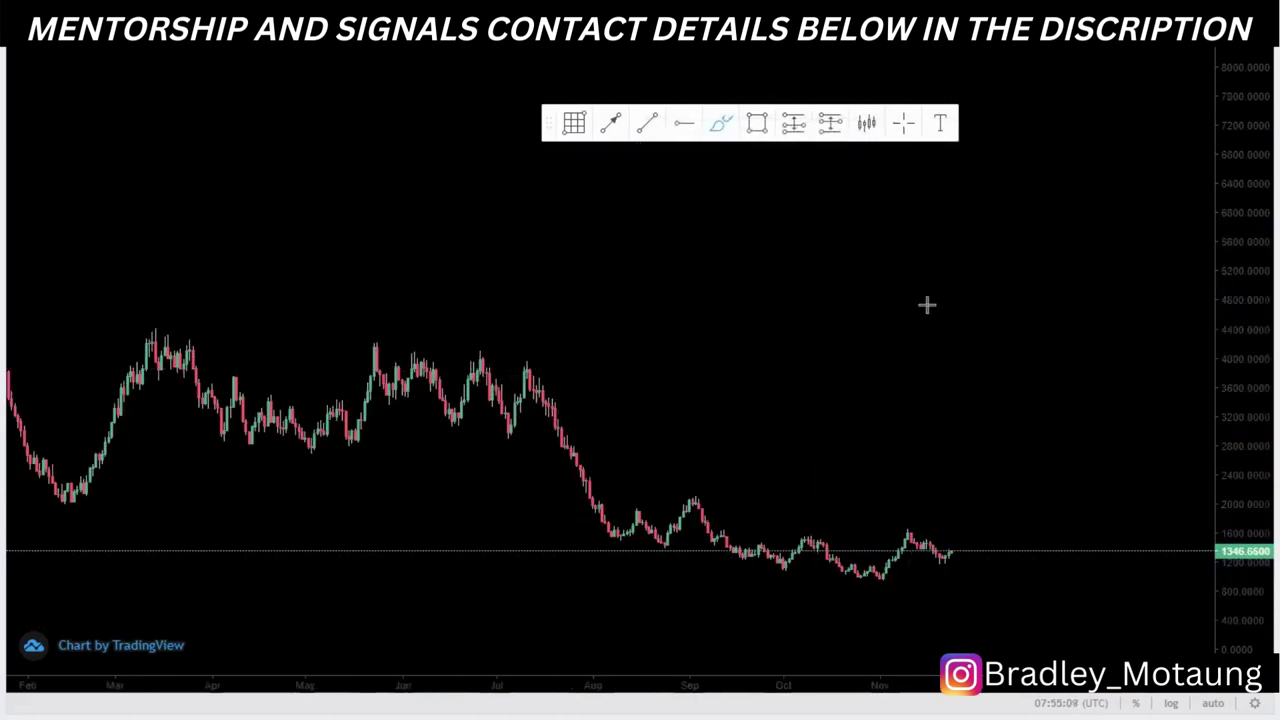
{"action": "left_click_drag", "start_coordinate": [927, 305], "coordinate": [878, 232]}
{"action": "left_click_drag", "start_coordinate": [1220, 522], "coordinate": [1213, 292]}
{"action": "left_click_drag", "start_coordinate": [975, 412], "coordinate": [957, 209]}
{"action": "scroll", "coordinate": [690, 345], "scroll_direction": "up", "scroll_amount": 2}
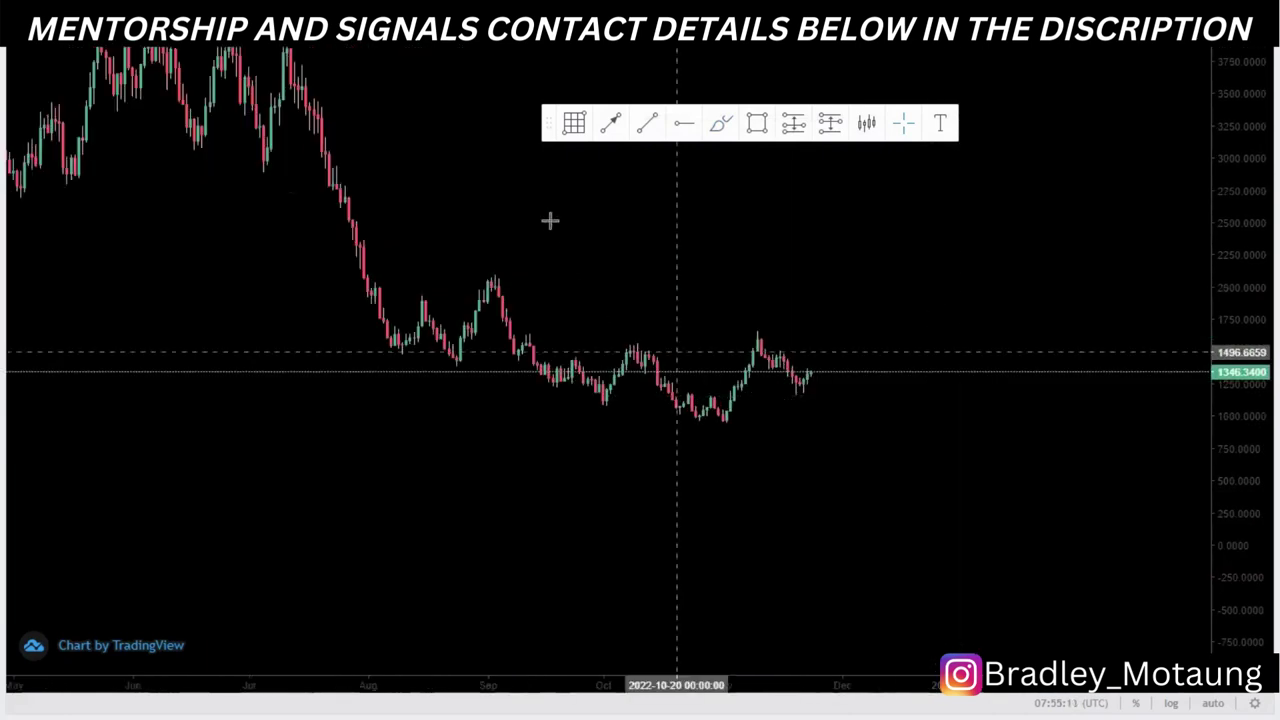
{"action": "left_click_drag", "start_coordinate": [774, 484], "coordinate": [771, 502]}
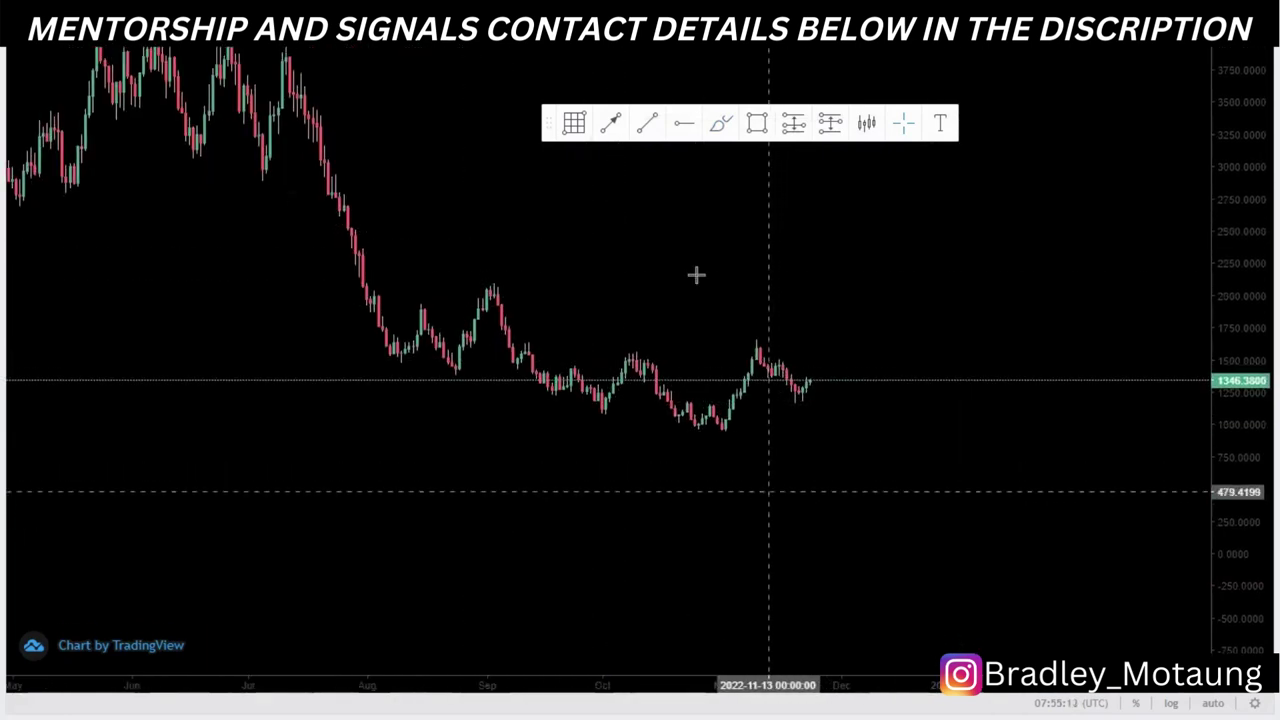
{"action": "left_click", "coordinate": [686, 125]}
{"action": "left_click", "coordinate": [490, 293]}
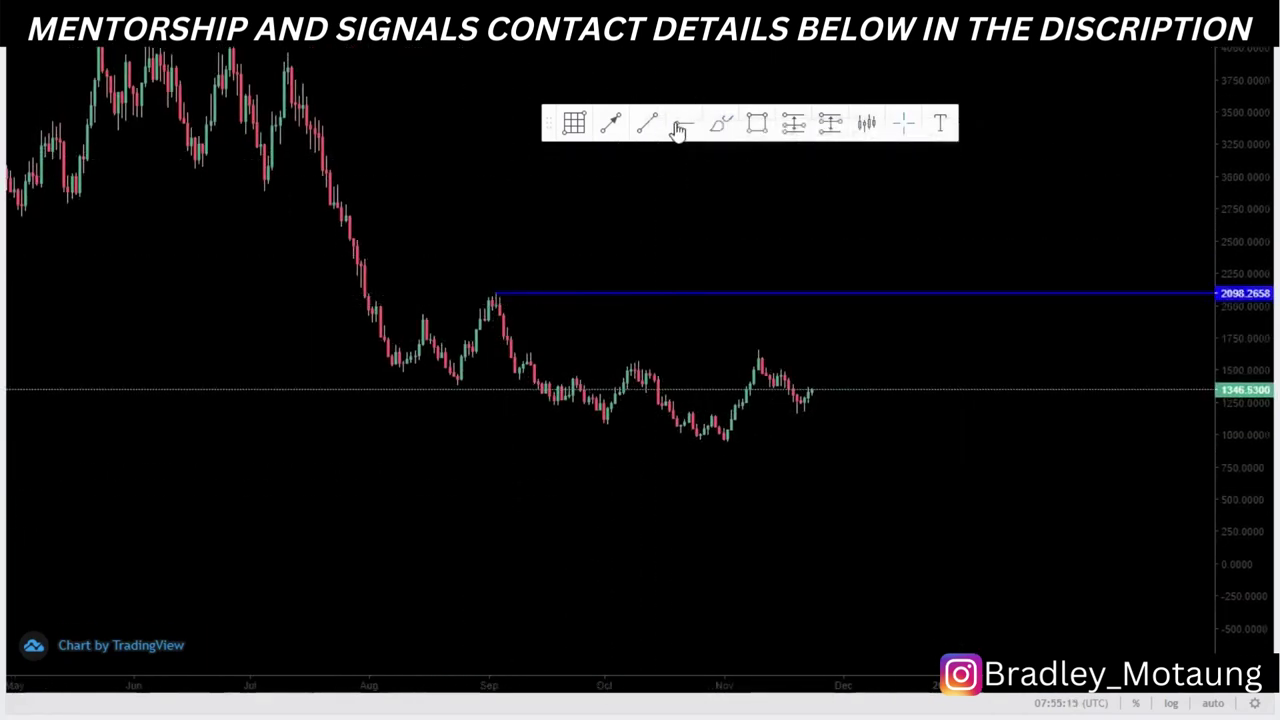
{"action": "left_click", "coordinate": [633, 362]}
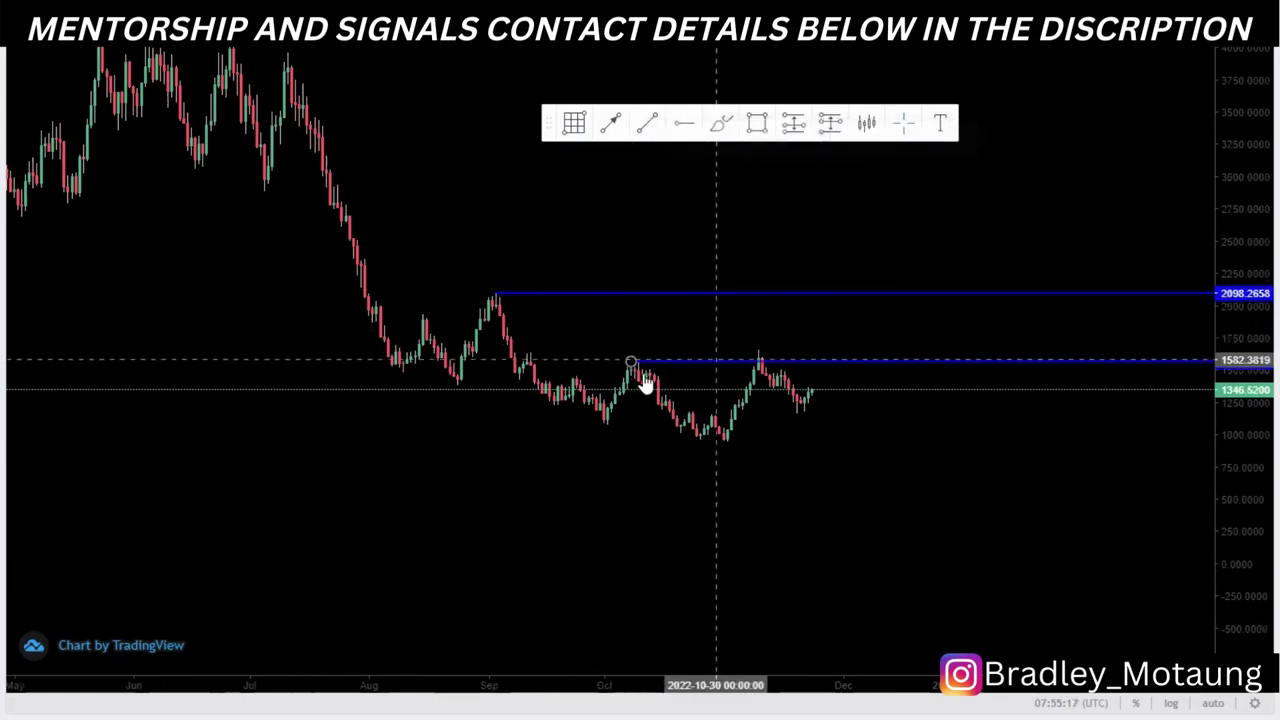
- Draw a descending channel with trend lines from the early September high at about 2091 and the August 24 low at about 1372
{"action": "left_click", "coordinate": [647, 122]}
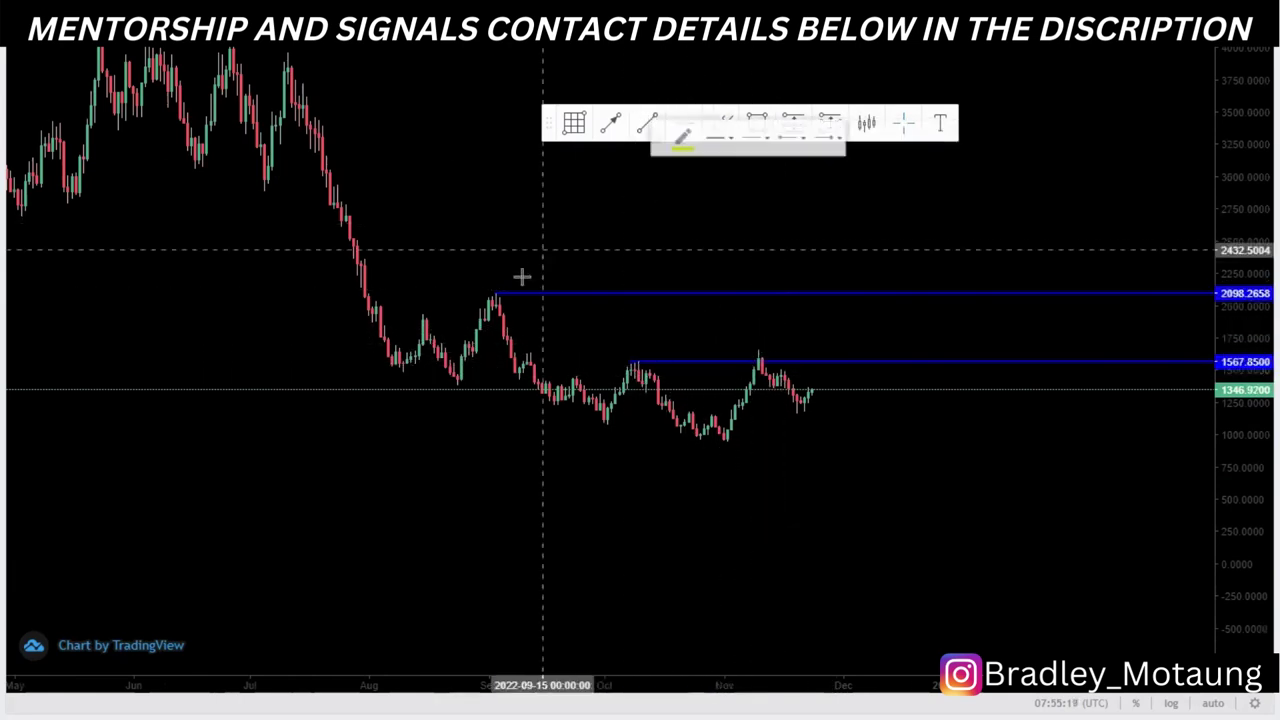
{"action": "left_click", "coordinate": [492, 294]}
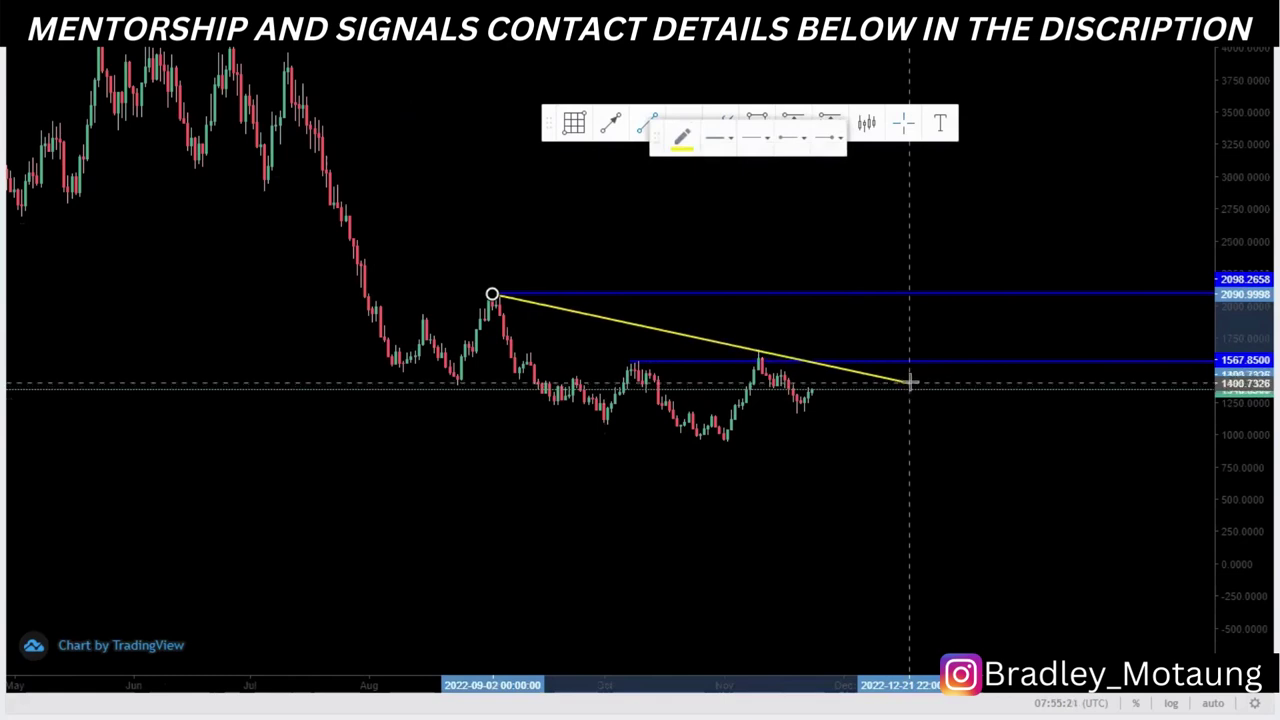
{"action": "left_click", "coordinate": [910, 381]}
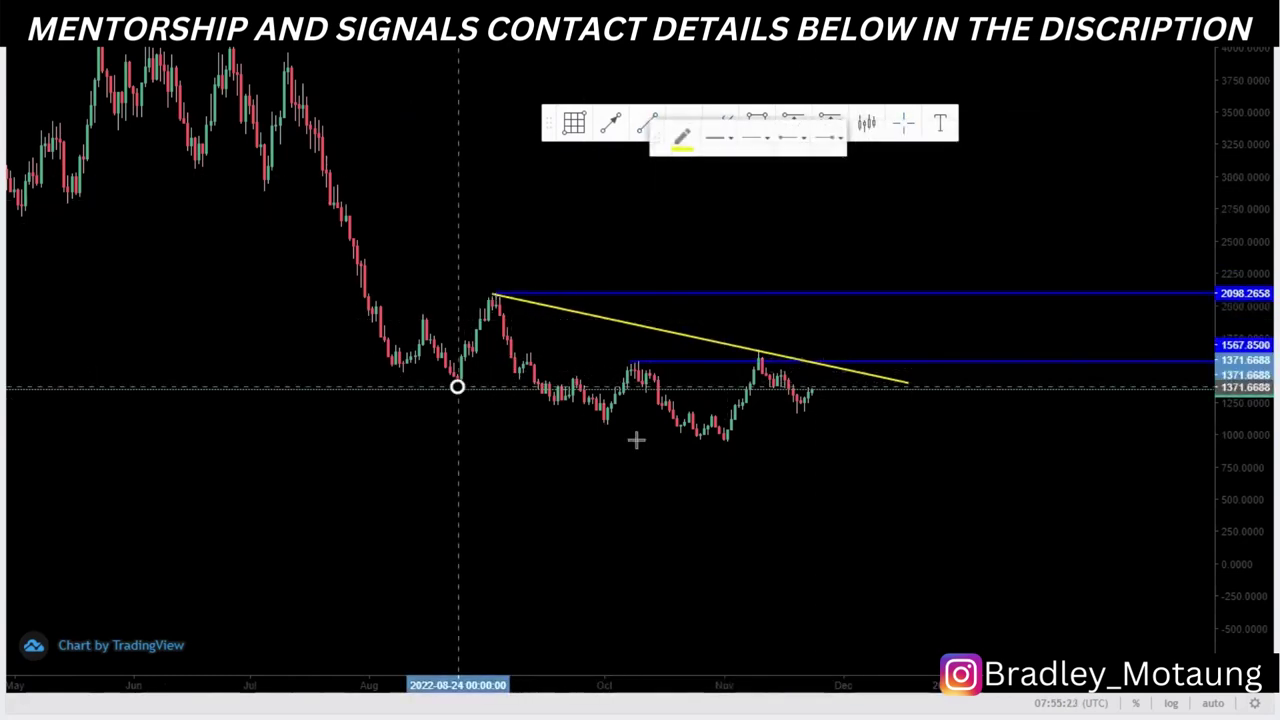
{"action": "left_click", "coordinate": [457, 387]}
{"action": "left_click", "coordinate": [893, 493]}
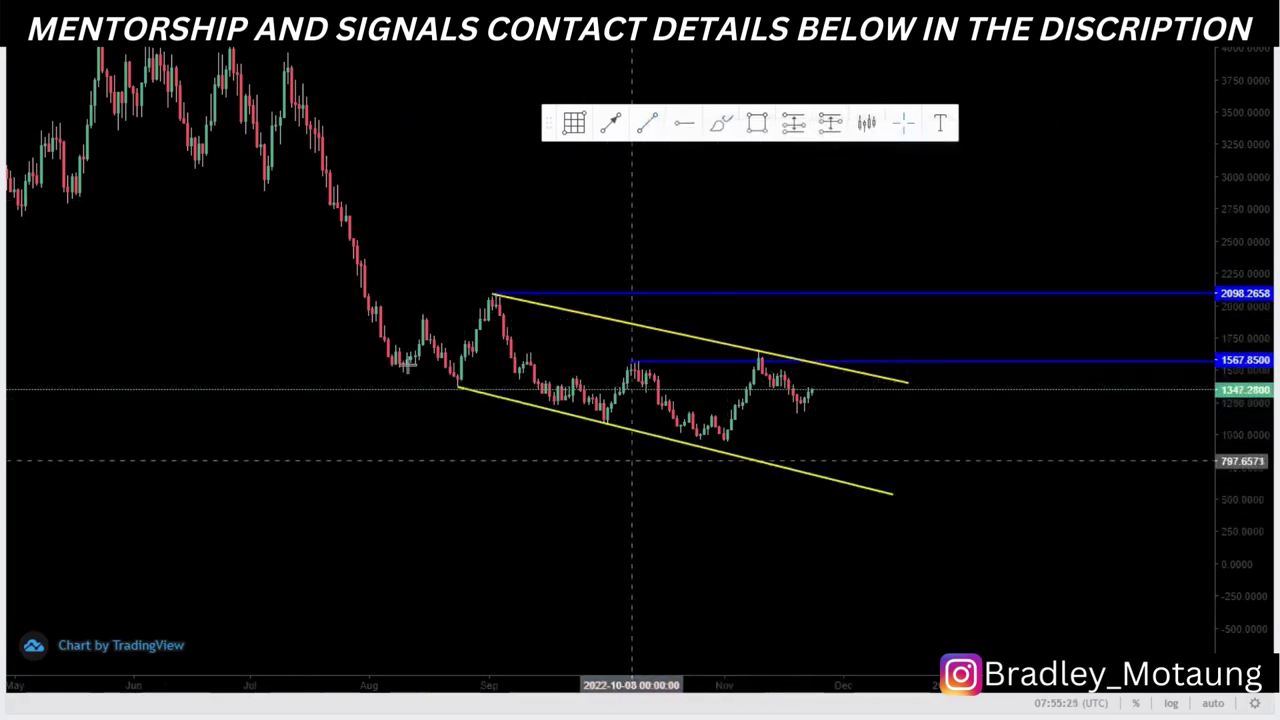
- Extend the channel's upper line a little further and brush the decline from the October high to its low
{"action": "left_click_drag", "start_coordinate": [690, 474], "coordinate": [541, 446]}
{"action": "scroll", "coordinate": [700, 409], "scroll_direction": "down", "scroll_amount": 3}
{"action": "left_click_drag", "start_coordinate": [674, 462], "coordinate": [621, 485]}
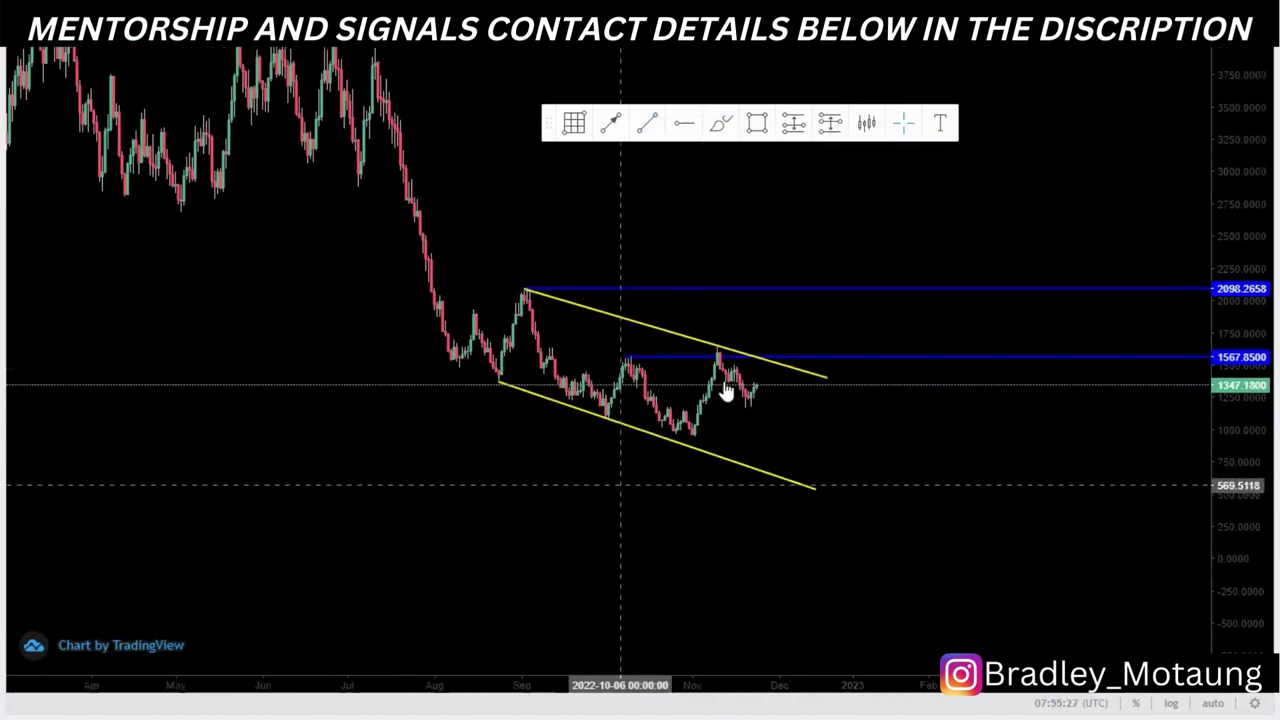
{"action": "left_click_drag", "start_coordinate": [828, 378], "coordinate": [851, 384]}
{"action": "left_click", "coordinate": [888, 435]}
{"action": "left_click", "coordinate": [716, 129]}
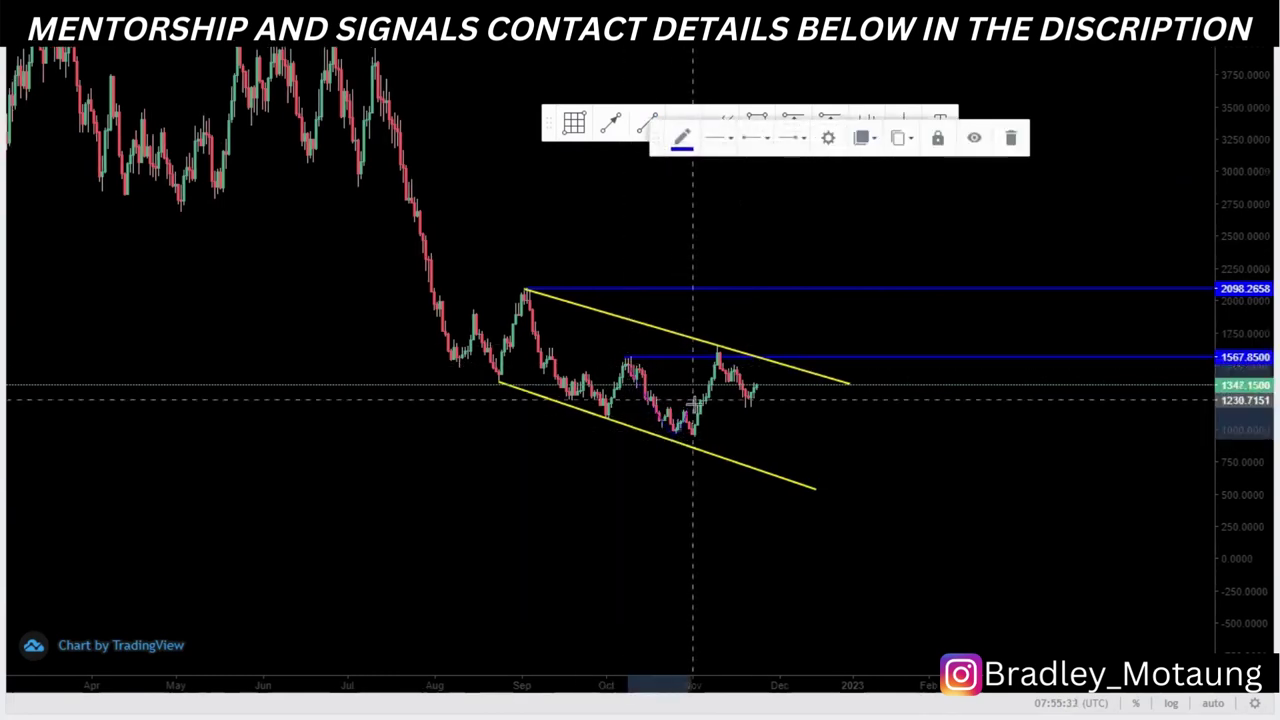
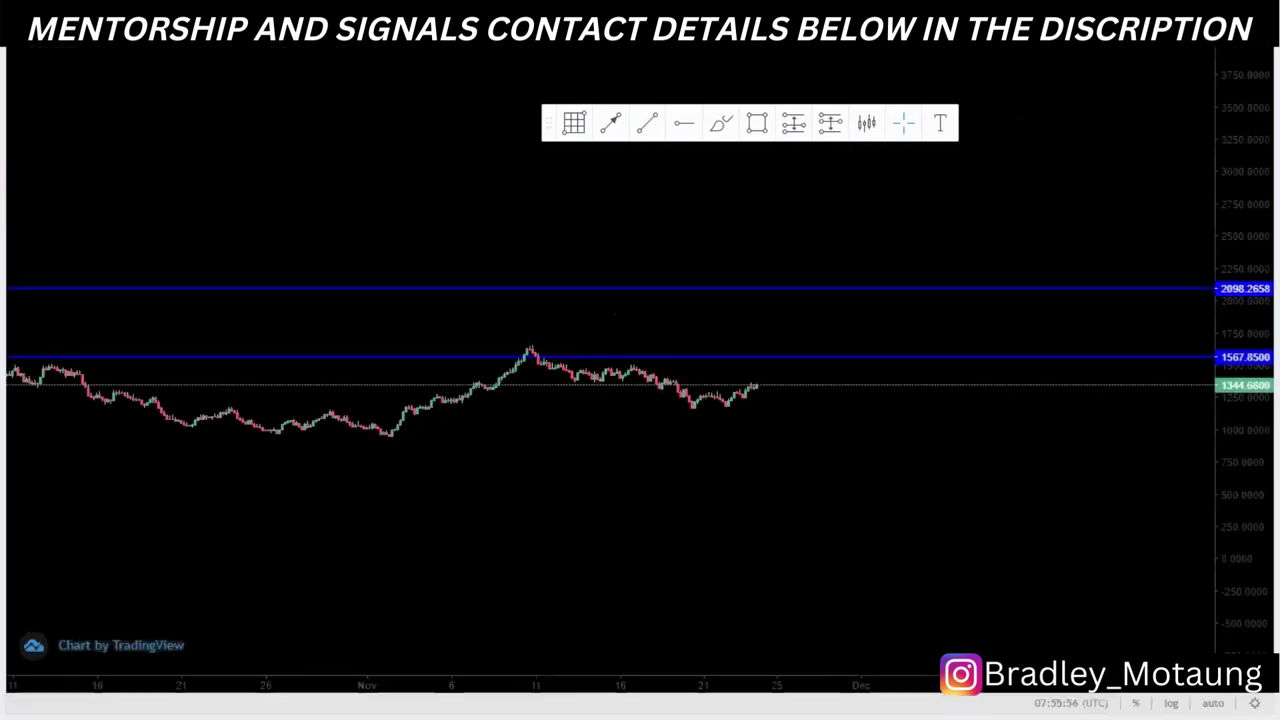
- Redraw the channel's upper line from the September 2 high, about 2132, along the November high to about 1406
{"action": "scroll", "coordinate": [528, 400], "scroll_direction": "down", "scroll_amount": 5}
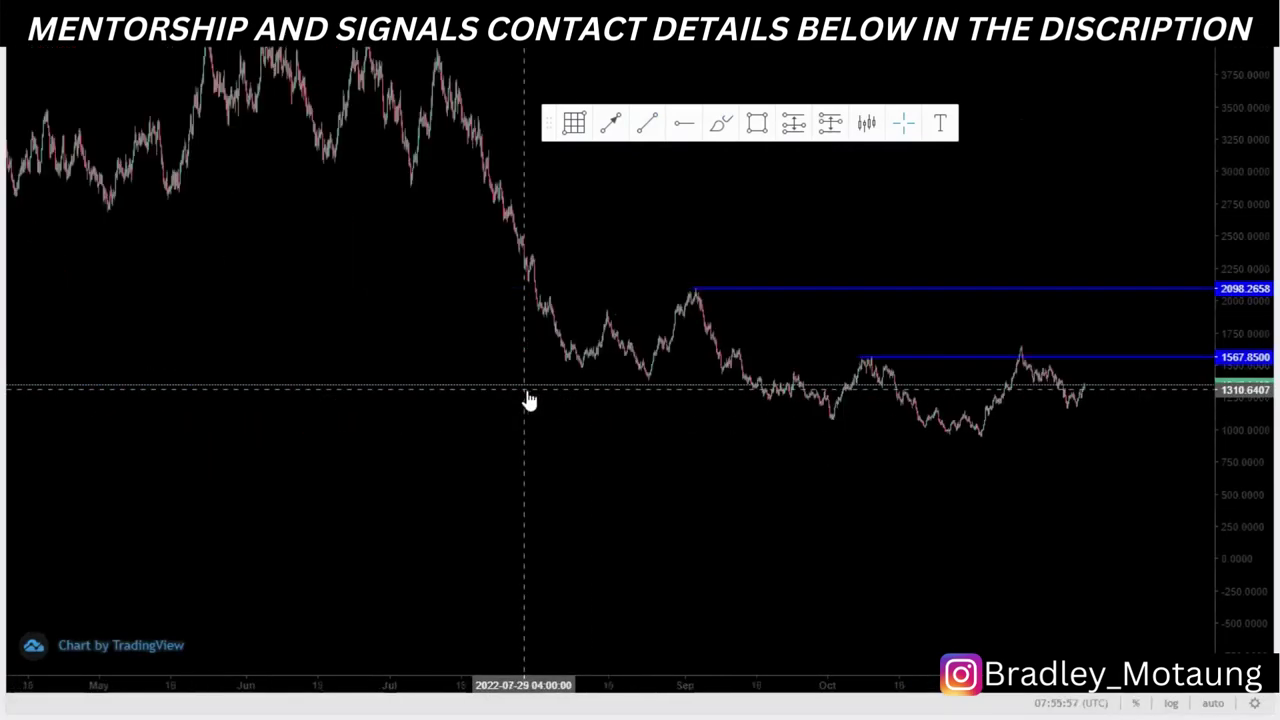
{"action": "left_click_drag", "start_coordinate": [480, 401], "coordinate": [397, 389]}
{"action": "left_click", "coordinate": [648, 130]}
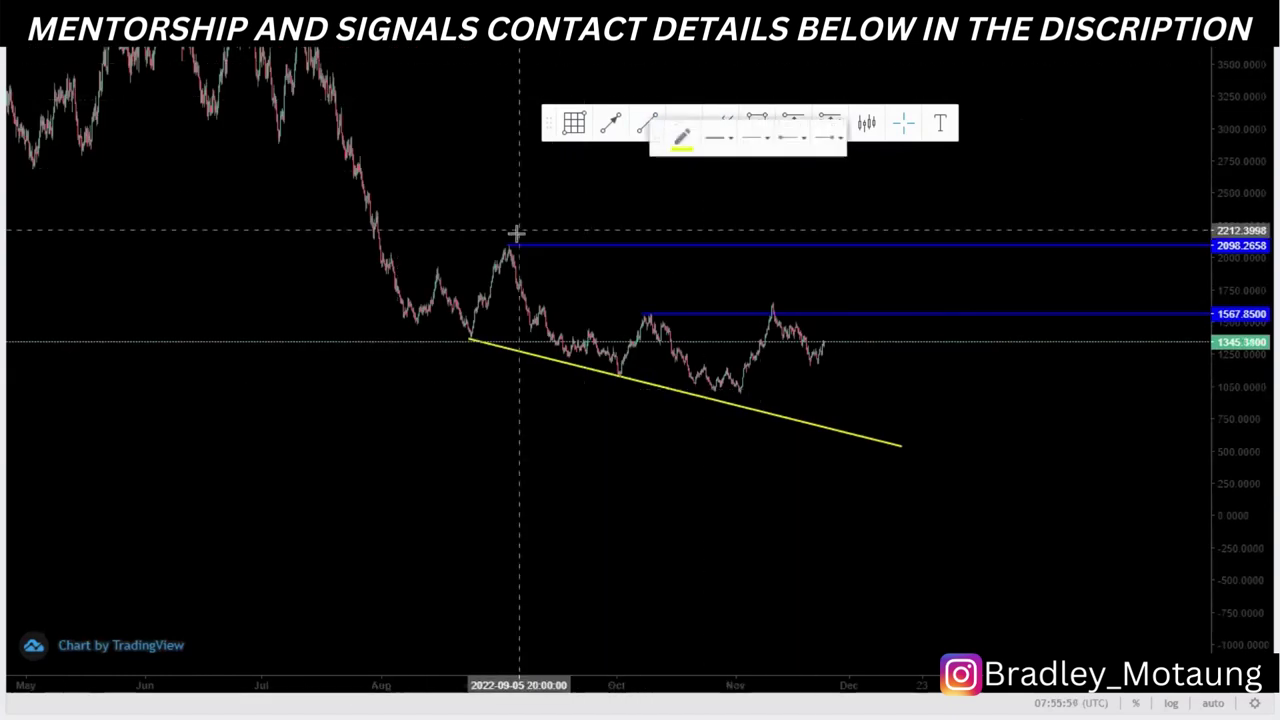
{"action": "left_click", "coordinate": [511, 241]}
{"action": "left_click", "coordinate": [916, 333]}
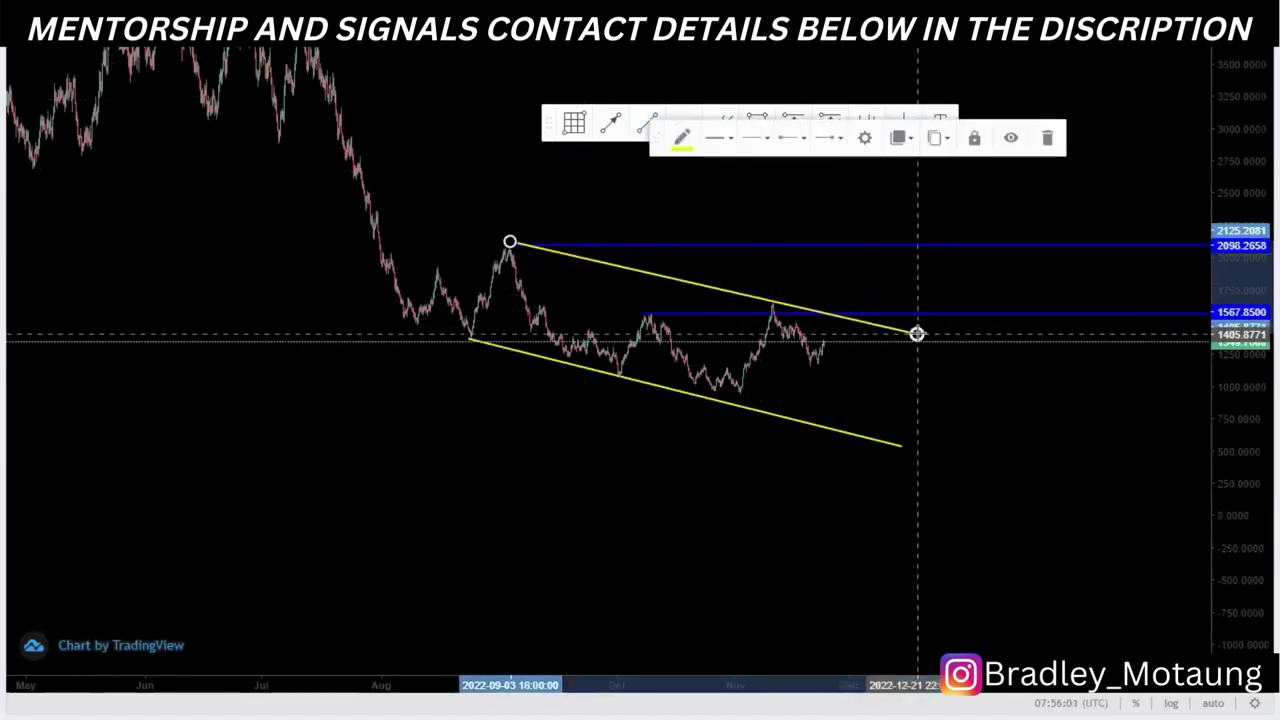
{"action": "left_click_drag", "start_coordinate": [513, 242], "coordinate": [505, 240]}
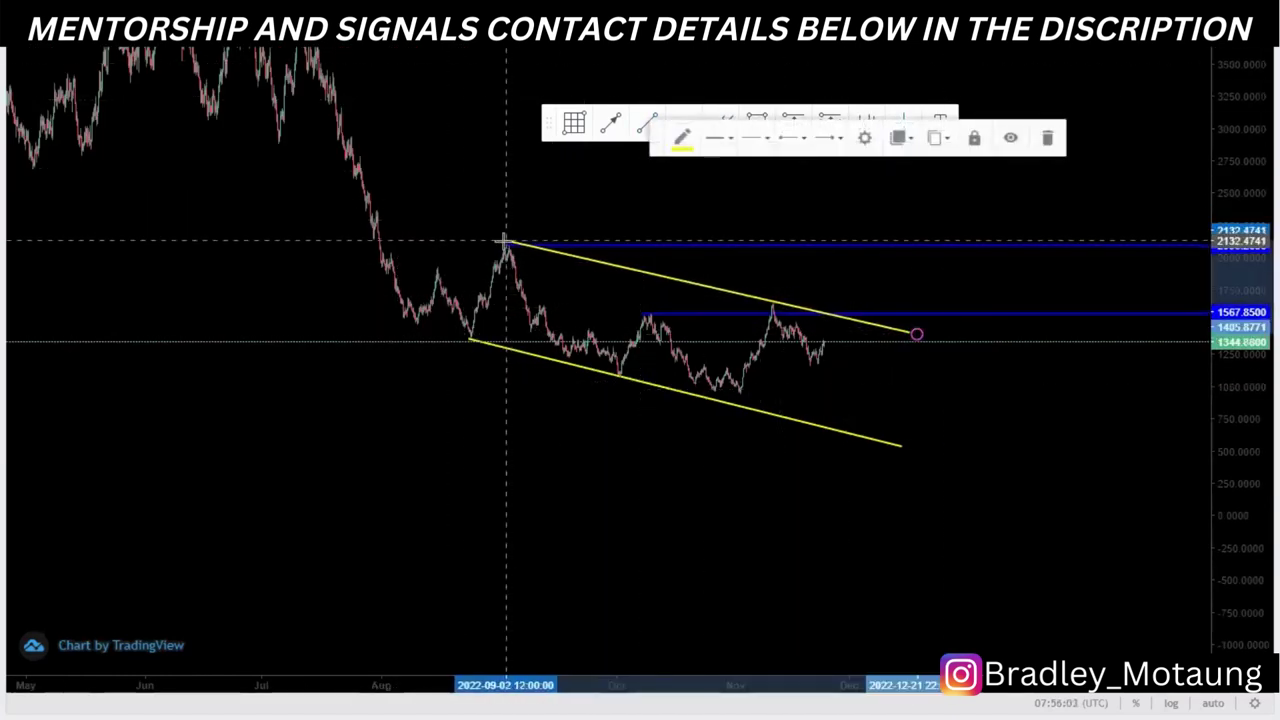
{"action": "left_click", "coordinate": [597, 299]}
- Draw a rising trend line under the November rally from the November 2 low, about 952, to the first pullback below the peak
{"action": "scroll", "coordinate": [640, 306], "scroll_direction": "up", "scroll_amount": 3}
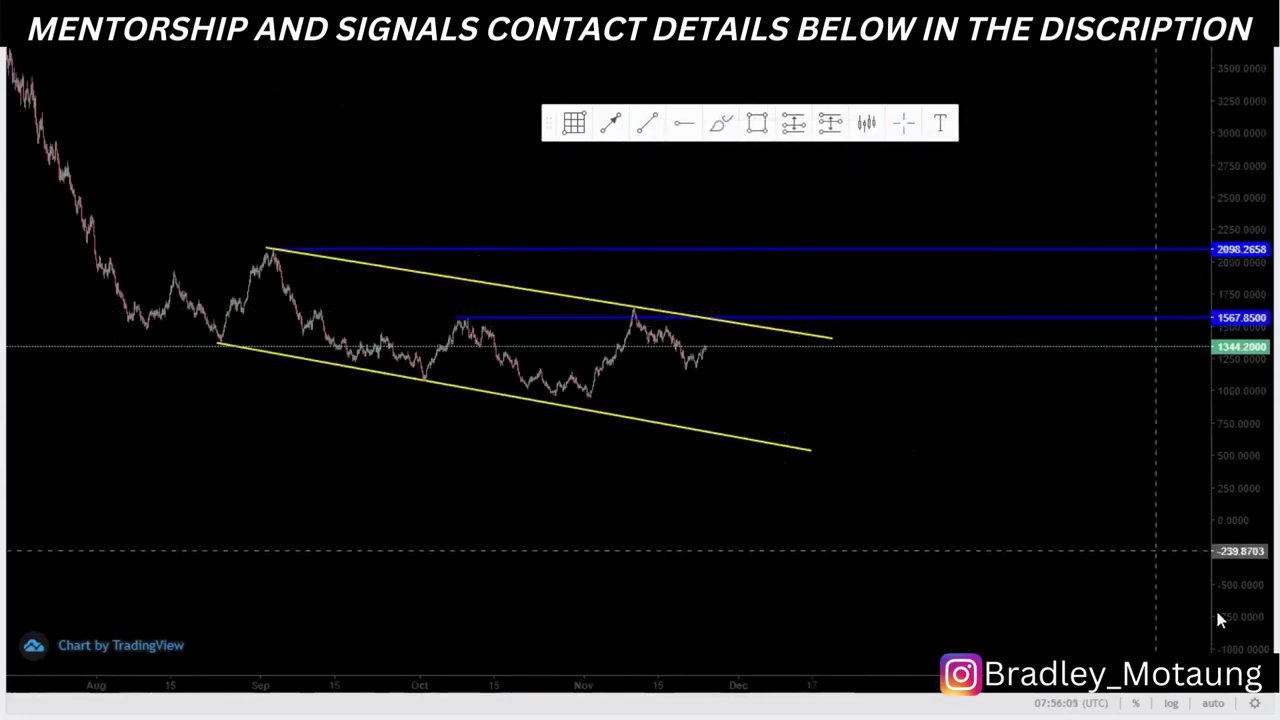
{"action": "left_click_drag", "start_coordinate": [1220, 612], "coordinate": [1195, 466]}
{"action": "scroll", "coordinate": [586, 457], "scroll_direction": "up", "scroll_amount": 2}
{"action": "left_click_drag", "start_coordinate": [586, 457], "coordinate": [917, 500]}
{"action": "scroll", "coordinate": [917, 500], "scroll_direction": "up", "scroll_amount": 3}
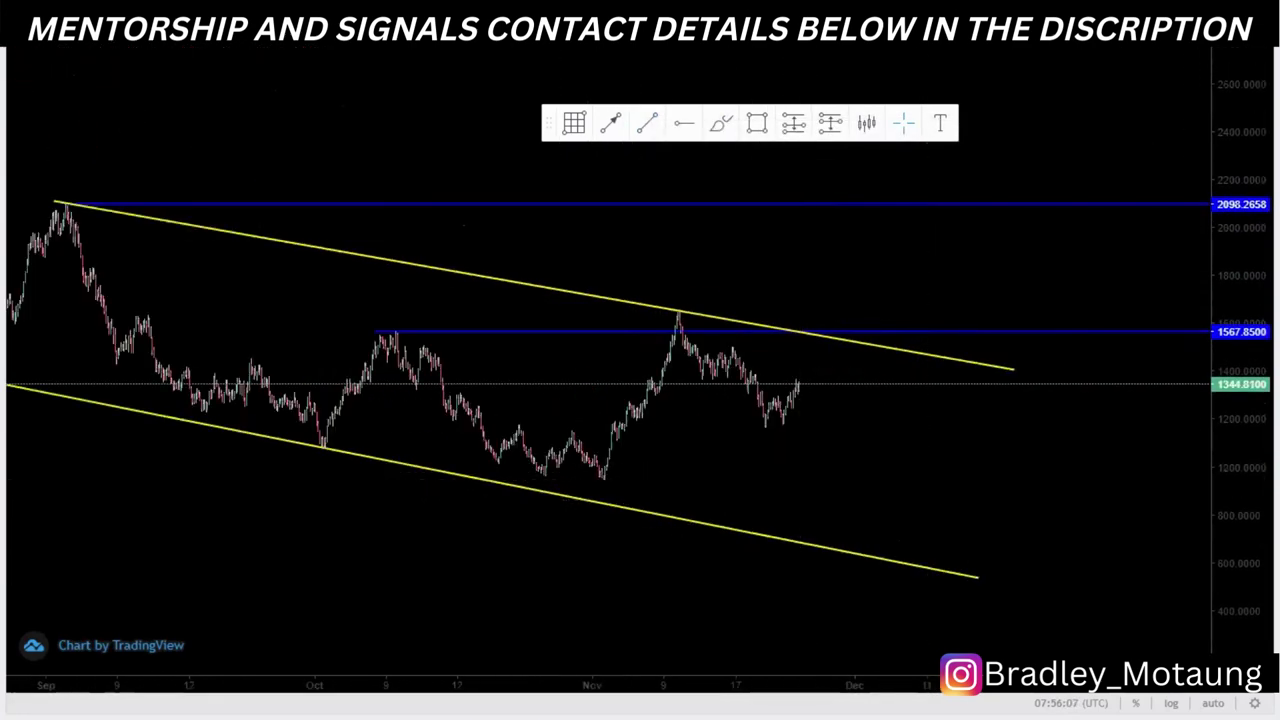
{"action": "left_click_drag", "start_coordinate": [1217, 496], "coordinate": [1217, 425]}
{"action": "scroll", "coordinate": [1117, 508], "scroll_direction": "up", "scroll_amount": 3}
{"action": "left_click_drag", "start_coordinate": [702, 478], "coordinate": [836, 489]}
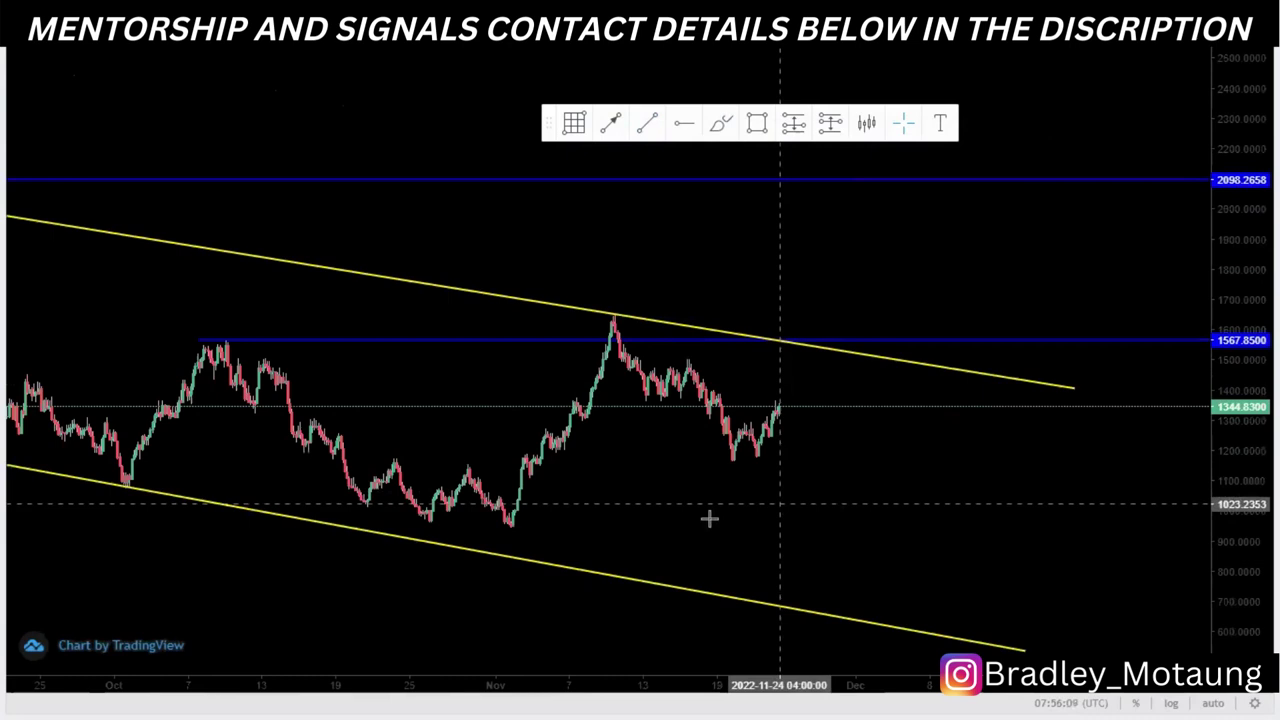
{"action": "left_click", "coordinate": [647, 127]}
{"action": "left_click", "coordinate": [512, 524]}
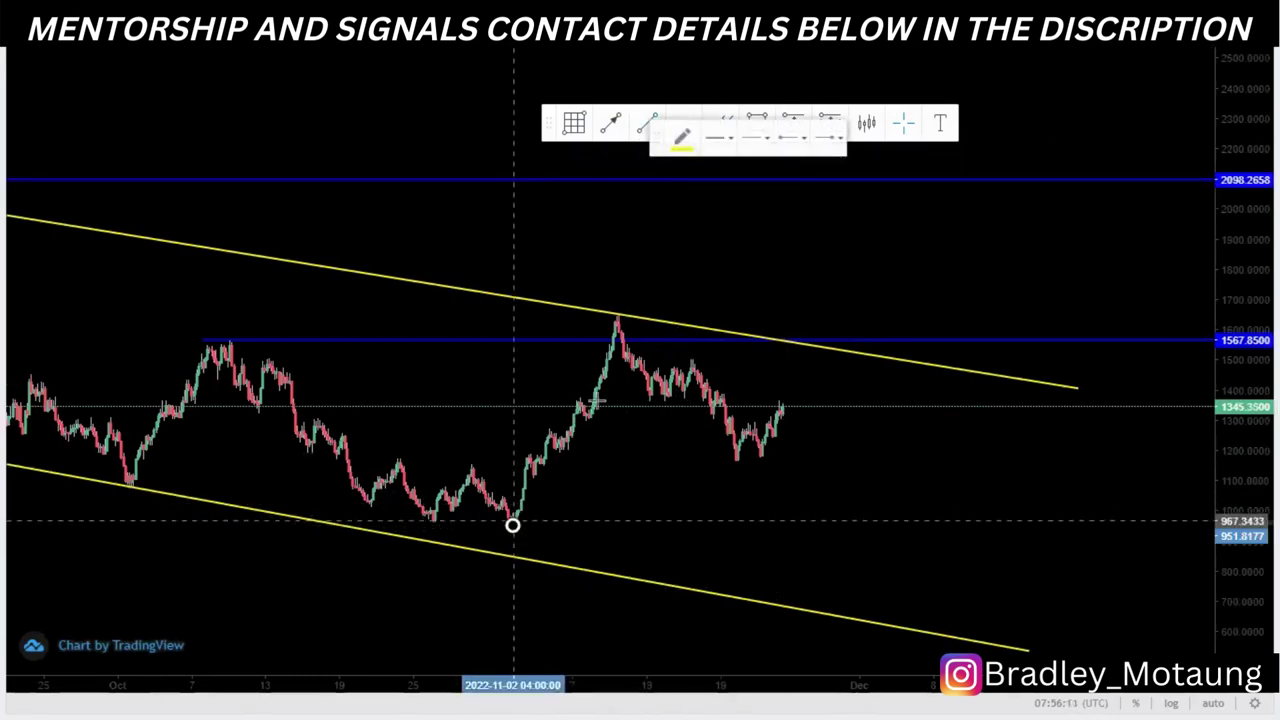
{"action": "left_click", "coordinate": [635, 362]}
{"action": "left_click", "coordinate": [679, 188]}
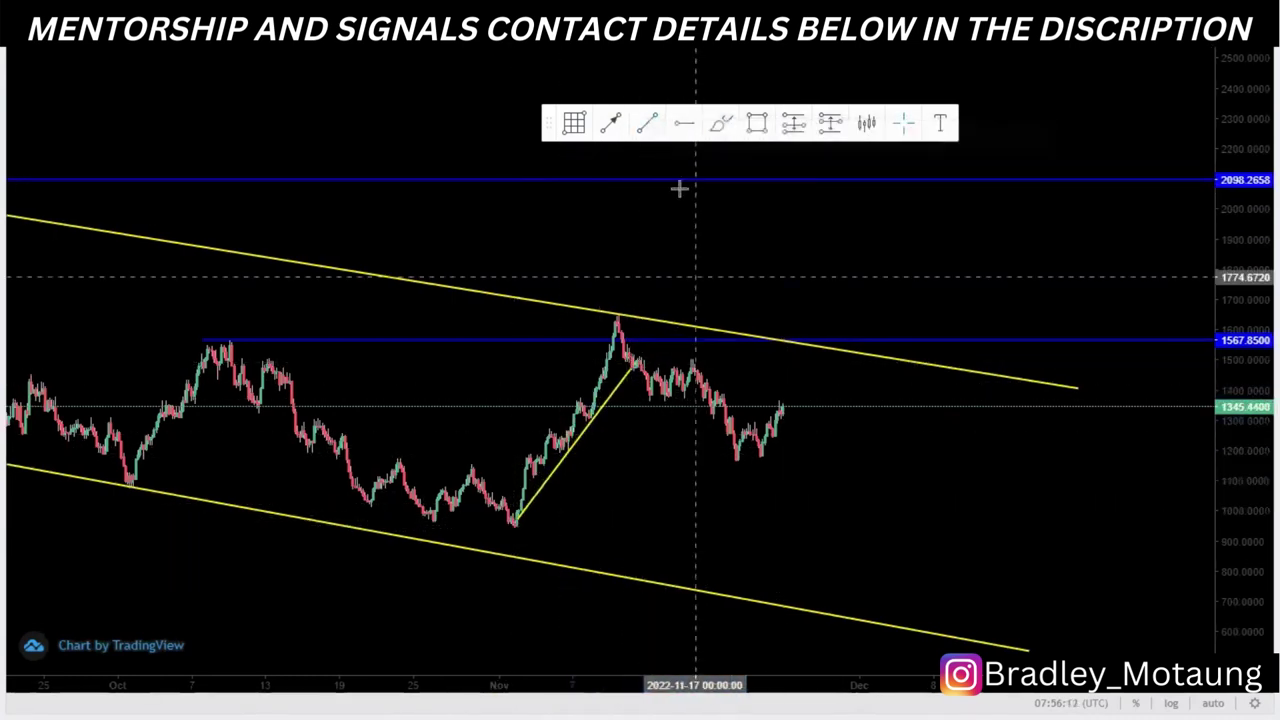
- Draw a parallel line above the November rally from about 1098 on October 30 to the November peak and fine-tune its start
{"action": "left_click", "coordinate": [645, 128]}
{"action": "left_click", "coordinate": [483, 482]}
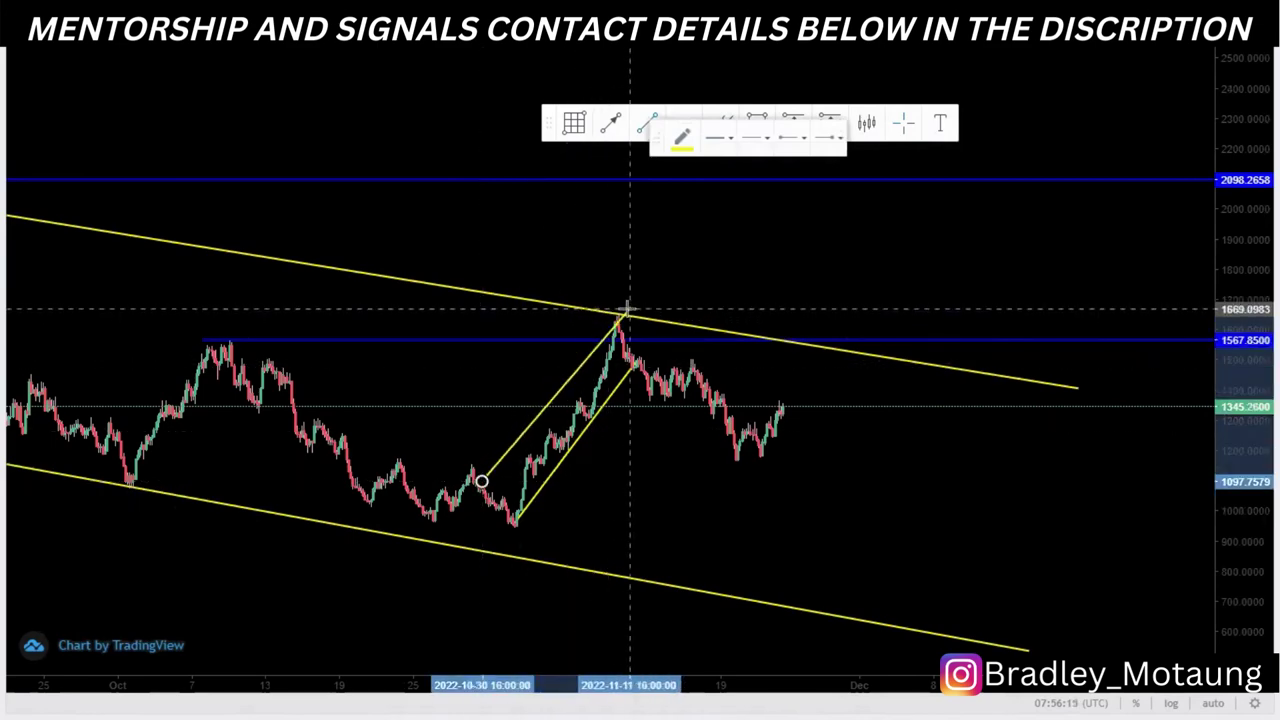
{"action": "left_click", "coordinate": [620, 315]}
{"action": "left_click", "coordinate": [550, 440]}
{"action": "double_click", "coordinate": [486, 489]}
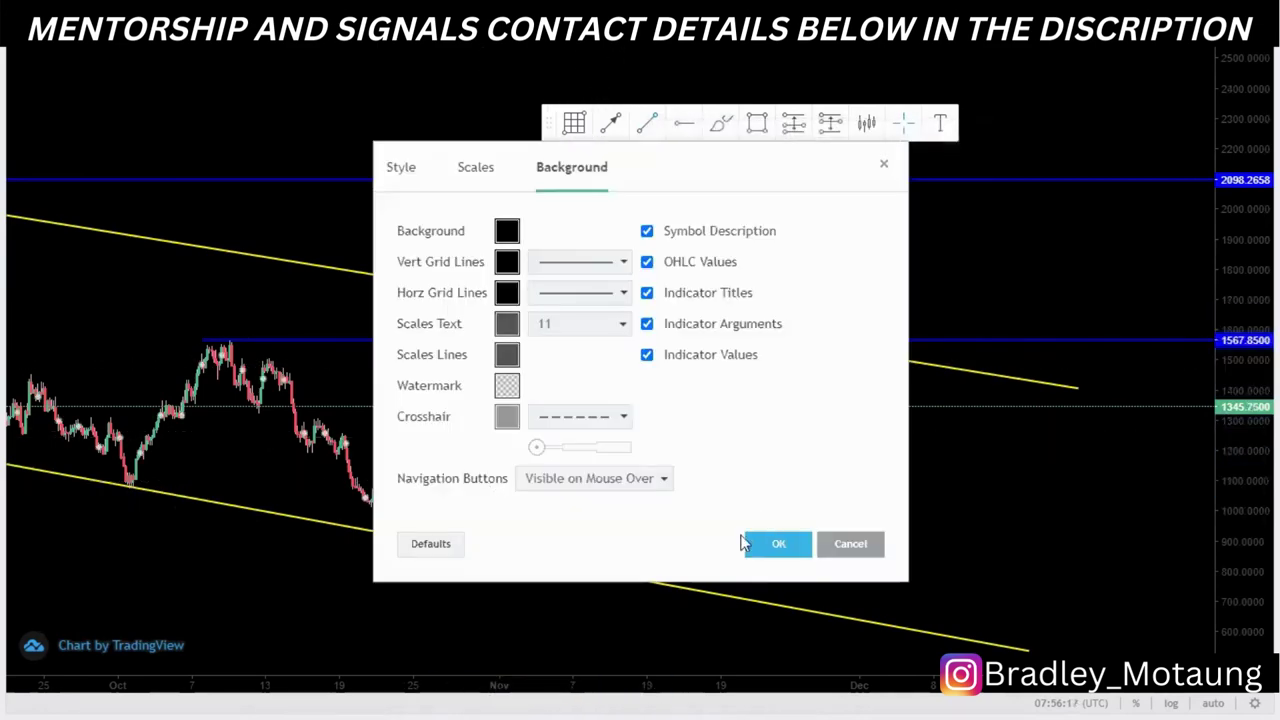
{"action": "left_click", "coordinate": [820, 550]}
{"action": "left_click_drag", "start_coordinate": [484, 482], "coordinate": [482, 479]}
- Brush the decline from the November peak and a projected rise back to its level, and erase the projected drop beyond it
{"action": "left_click_drag", "start_coordinate": [657, 507], "coordinate": [614, 514]}
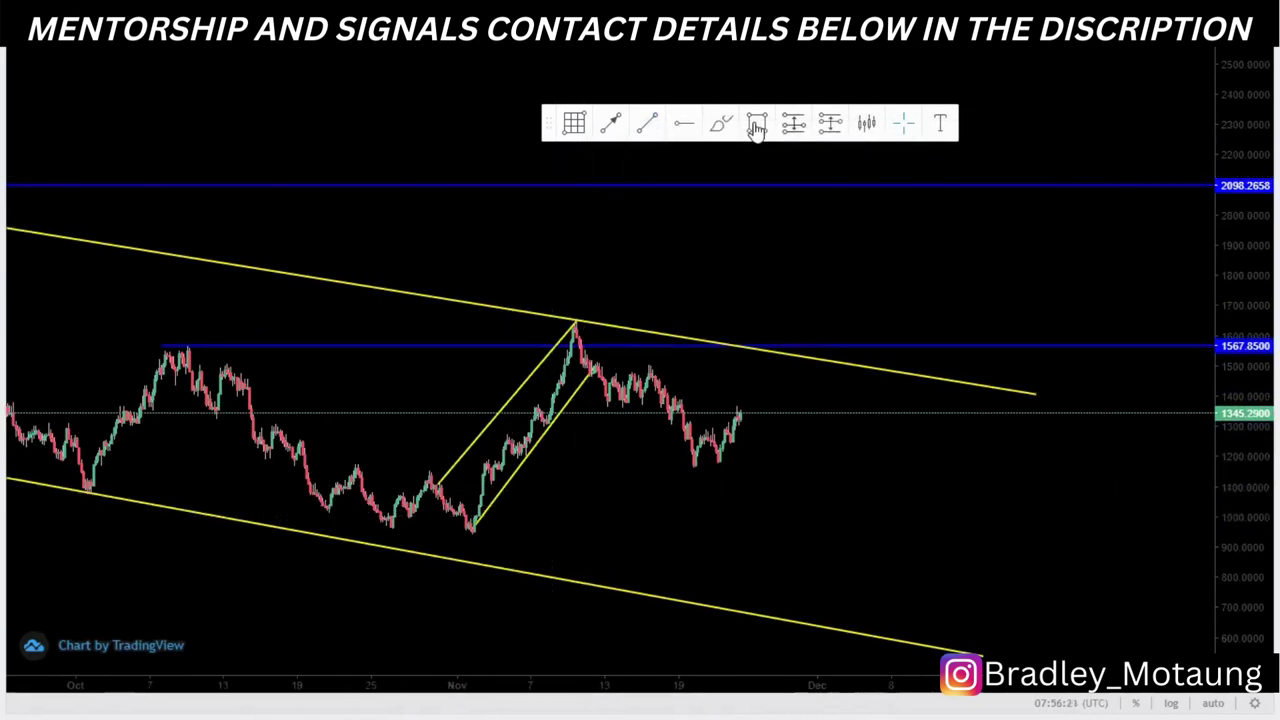
{"action": "left_click", "coordinate": [583, 338]}
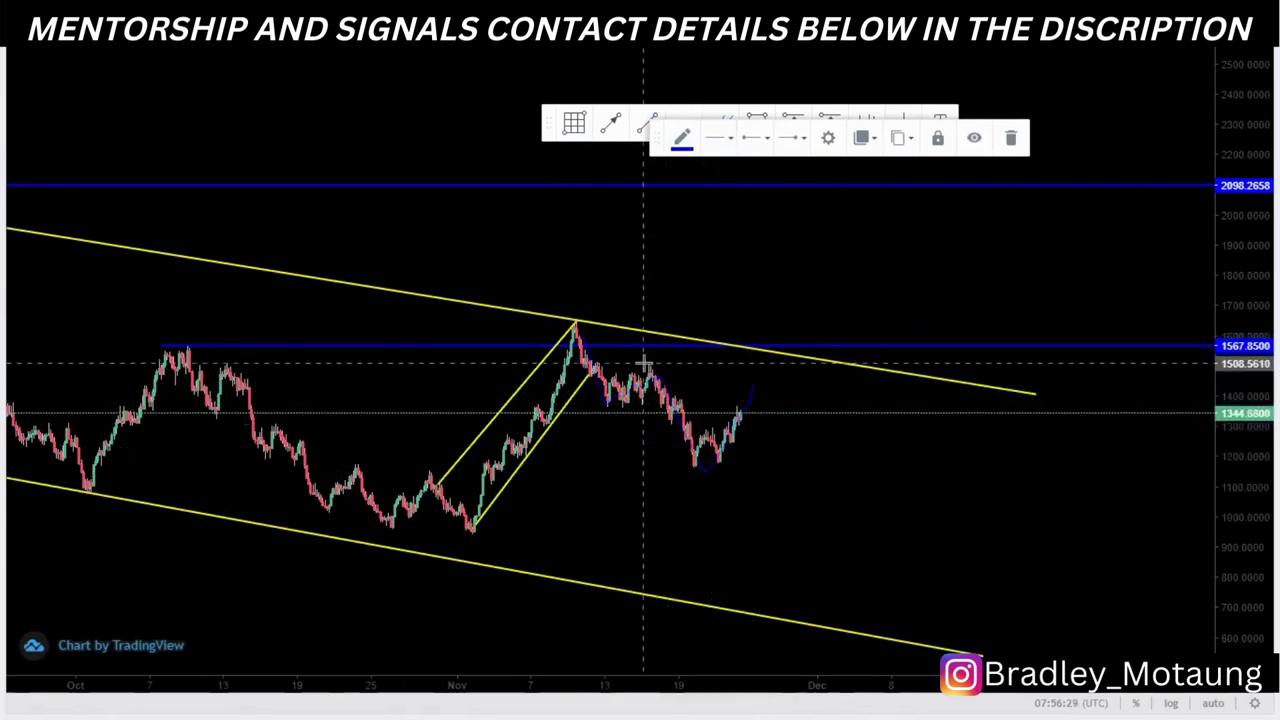
{"action": "left_click", "coordinate": [757, 383]}
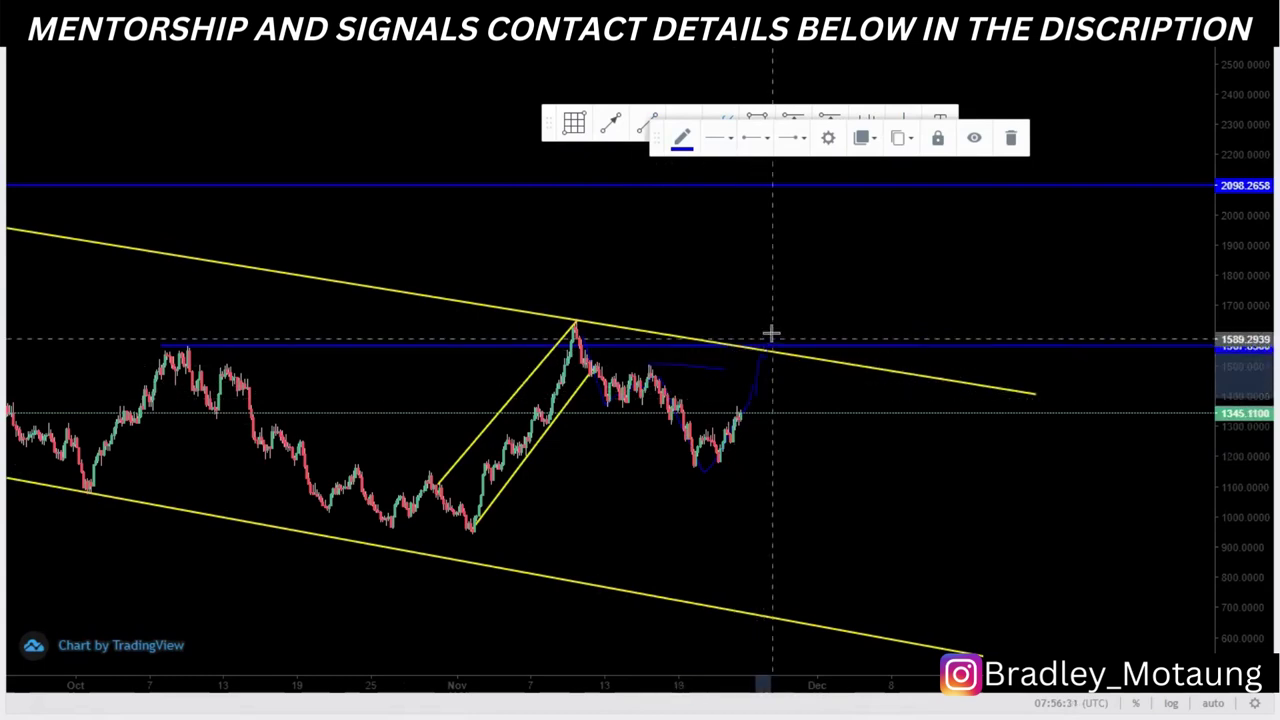
{"action": "left_click_drag", "start_coordinate": [781, 319], "coordinate": [783, 303]}
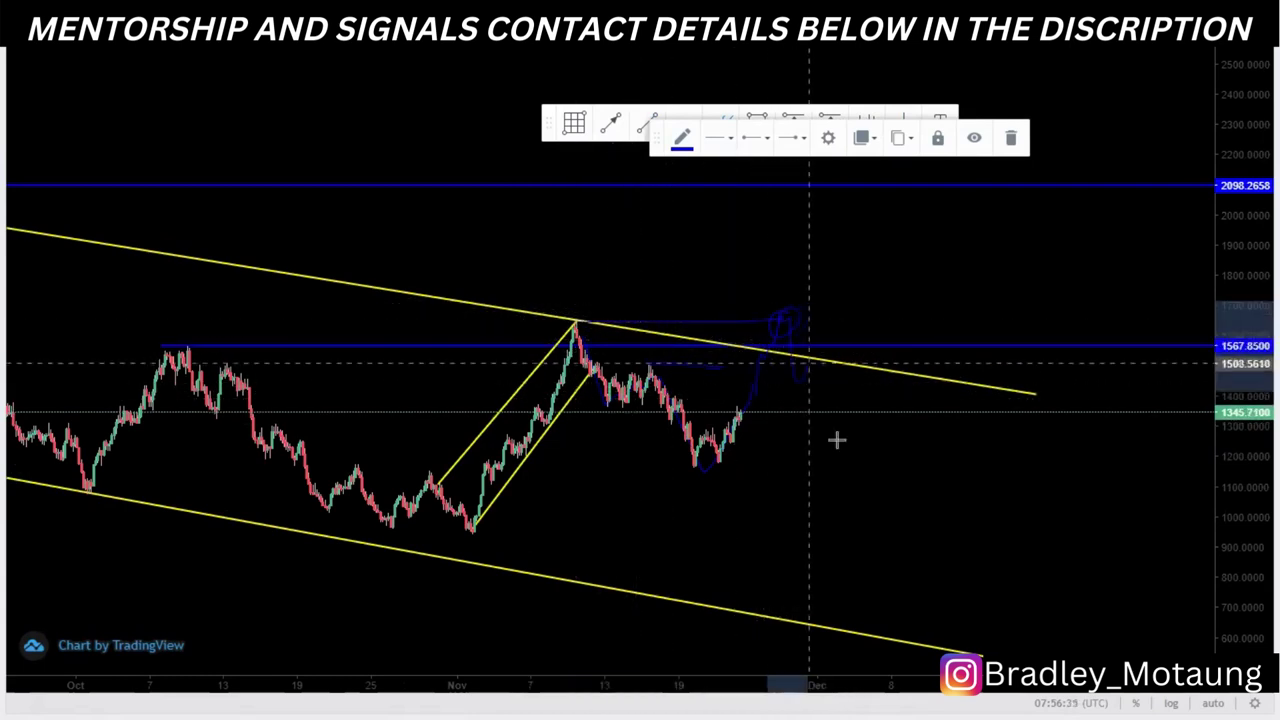
{"action": "left_click_drag", "start_coordinate": [836, 440], "coordinate": [903, 514]}
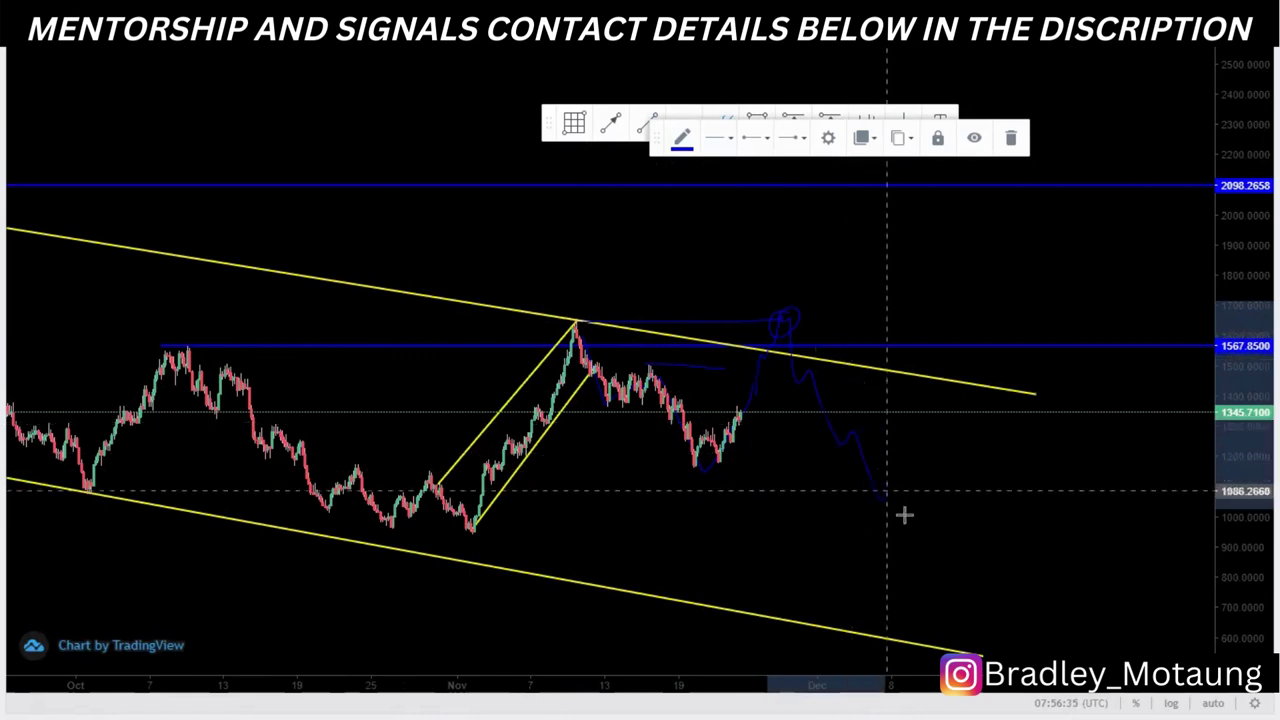
{"action": "left_click", "coordinate": [1013, 142]}
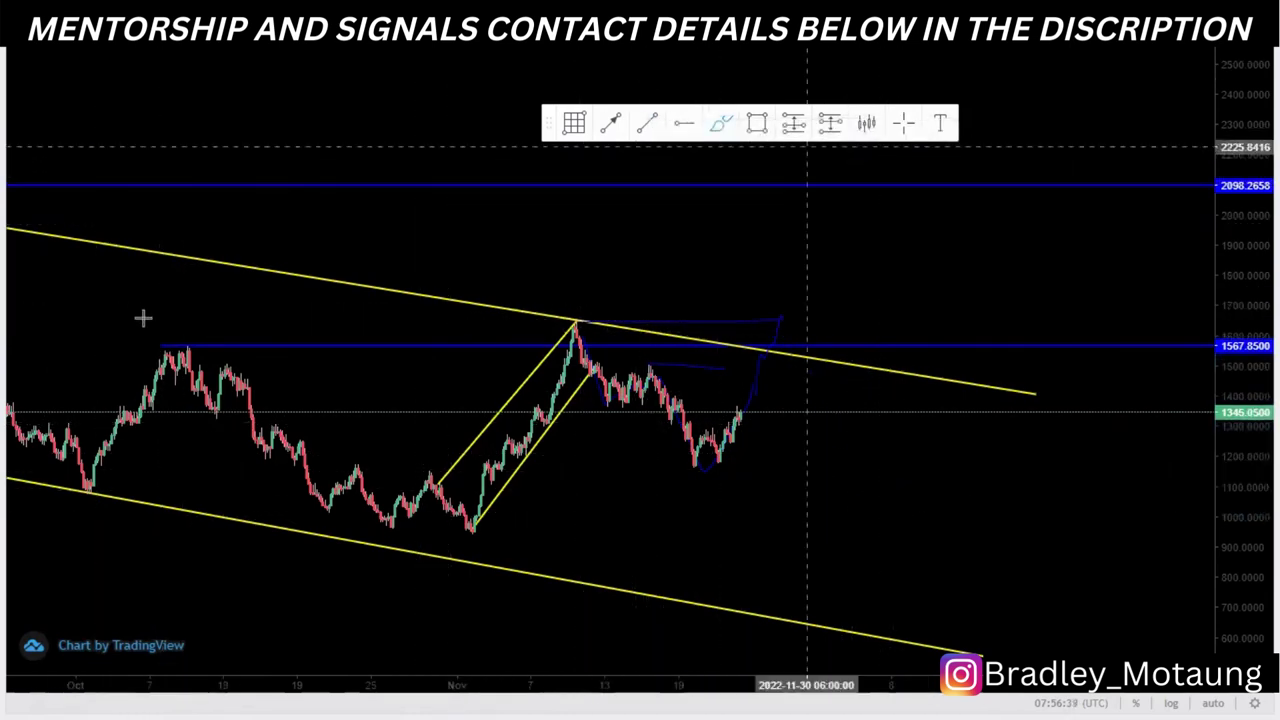
- Move the 1567.85 horizontal ray from the October high to the November peak at 1648.29
{"action": "mouse_move", "coordinate": [170, 345]}
{"action": "left_mouse_down"}
{"action": "mouse_move", "coordinate": [565, 350]}
{"action": "mouse_move", "coordinate": [577, 321]}
{"action": "left_mouse_up"}
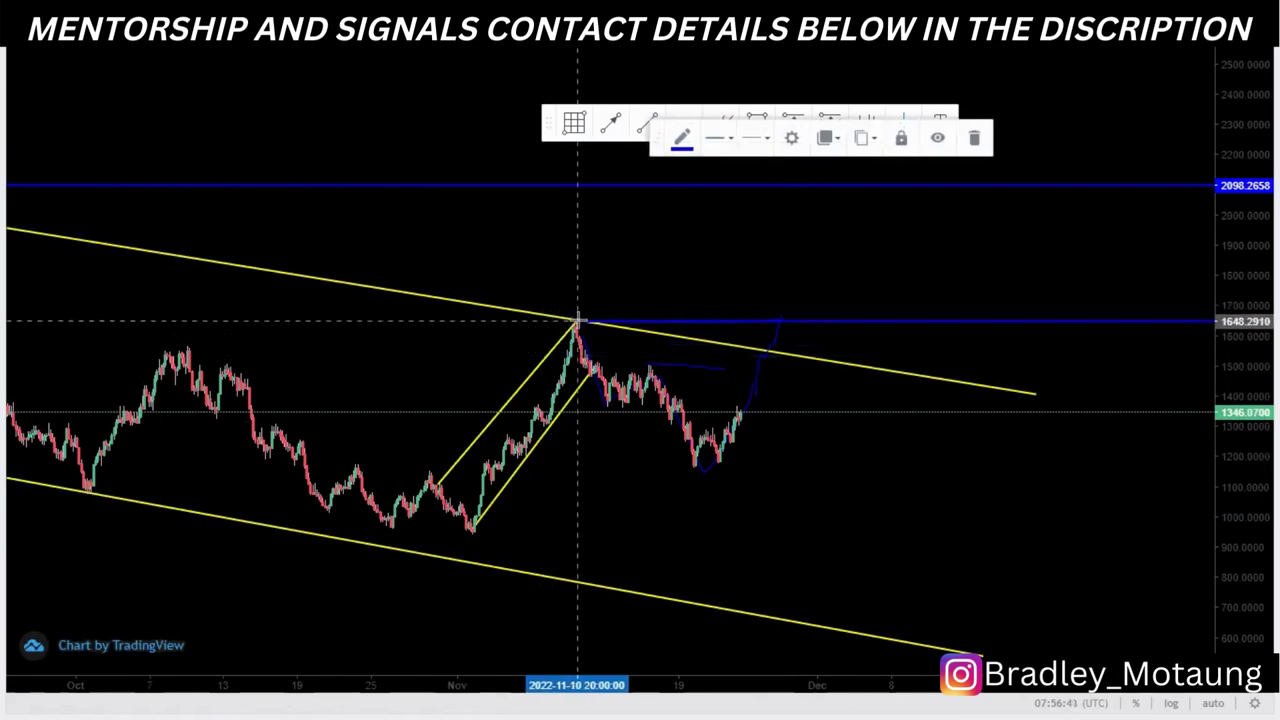
{"action": "scroll", "coordinate": [770, 500], "scroll_direction": "down", "scroll_amount": 3}
{"action": "left_click_drag", "start_coordinate": [783, 486], "coordinate": [628, 462]}
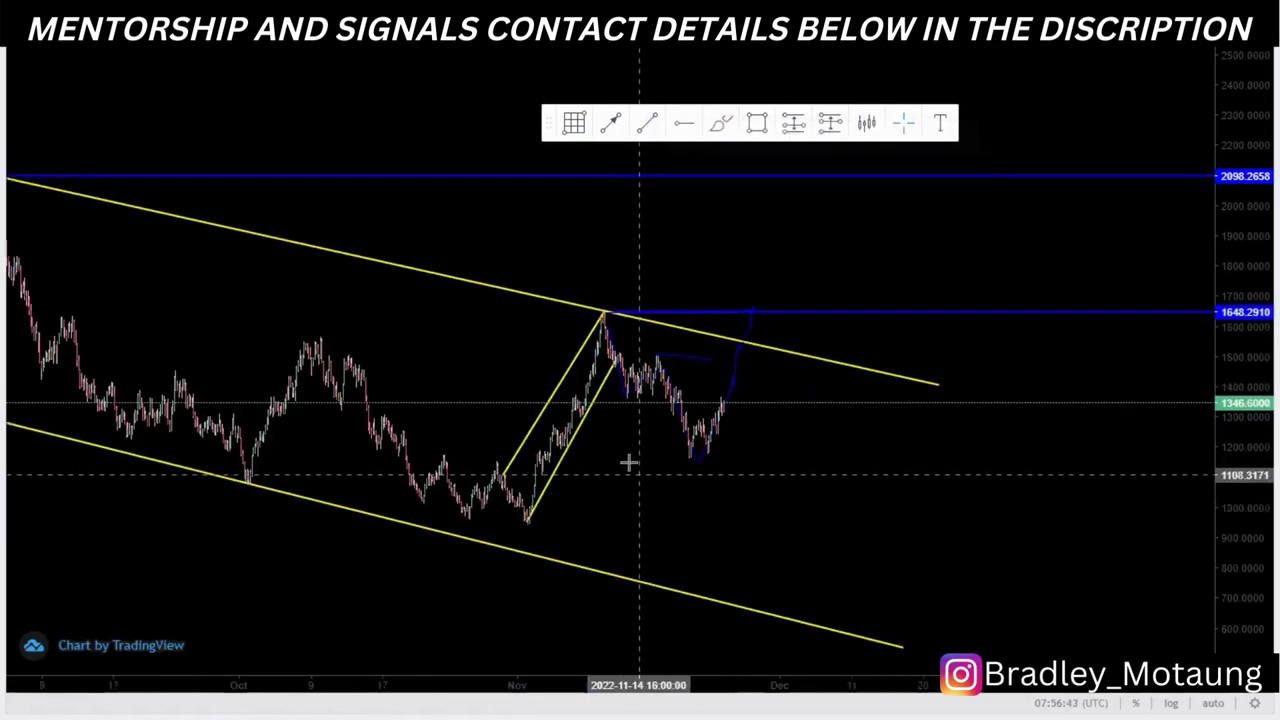
{"action": "scroll", "coordinate": [628, 462], "scroll_direction": "down", "scroll_amount": 2}
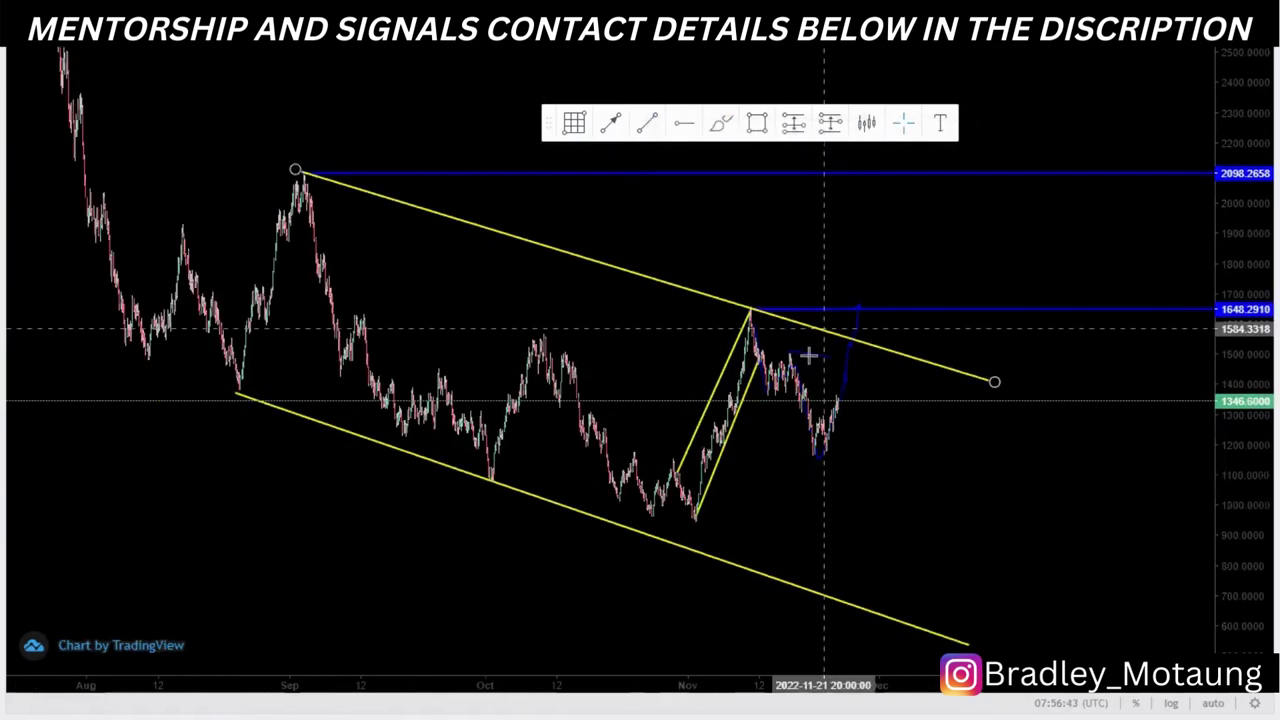
- Try a downward arrow from about 1659 above the November peak's level to just above the channel's lower line, and delete it
{"action": "left_click", "coordinate": [607, 124]}
{"action": "left_click", "coordinate": [866, 305]}
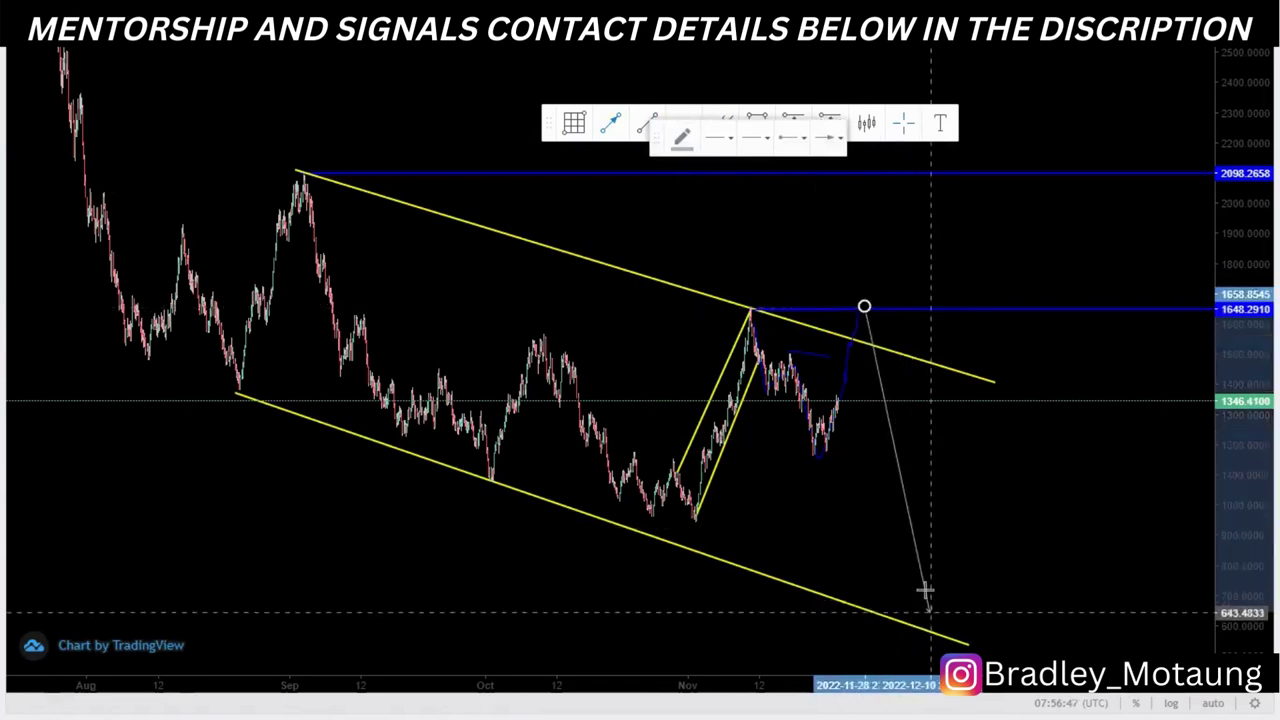
{"action": "left_click", "coordinate": [929, 620]}
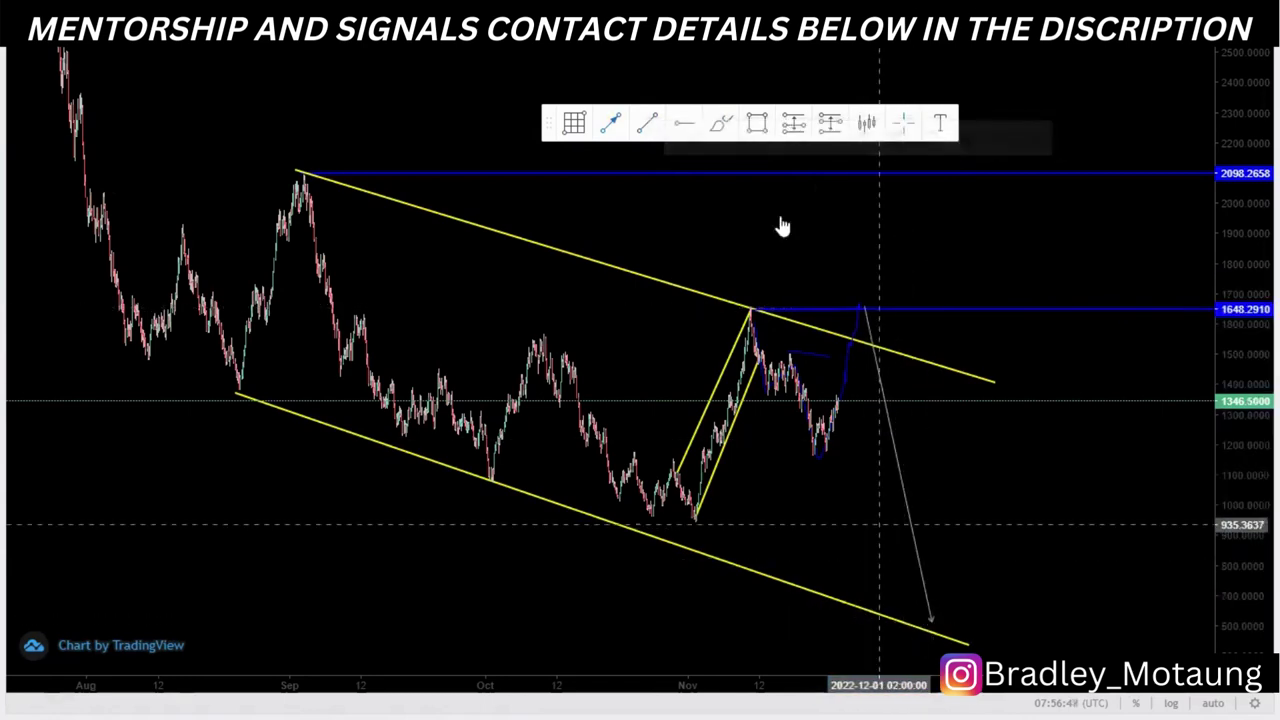
{"action": "left_click", "coordinate": [886, 408]}
{"action": "left_click", "coordinate": [1048, 140]}
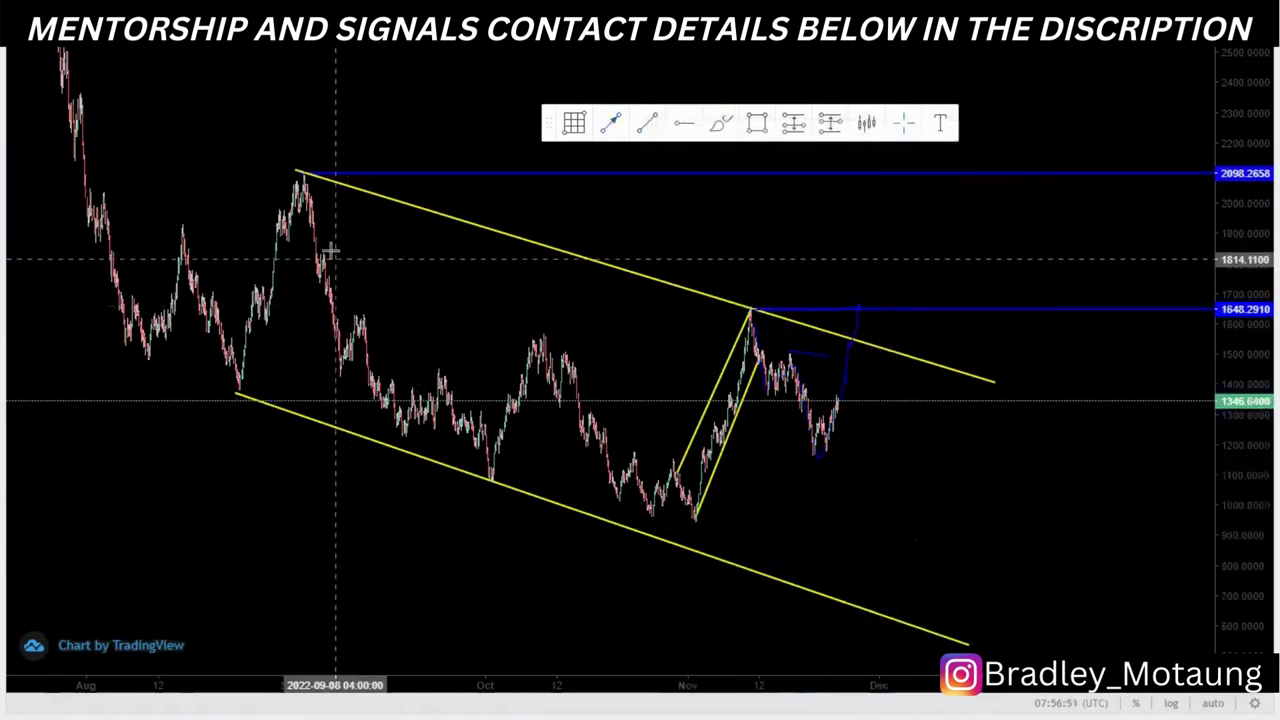
- Change the chart interval to 1 hour
{"action": "type", "text": "1H"}
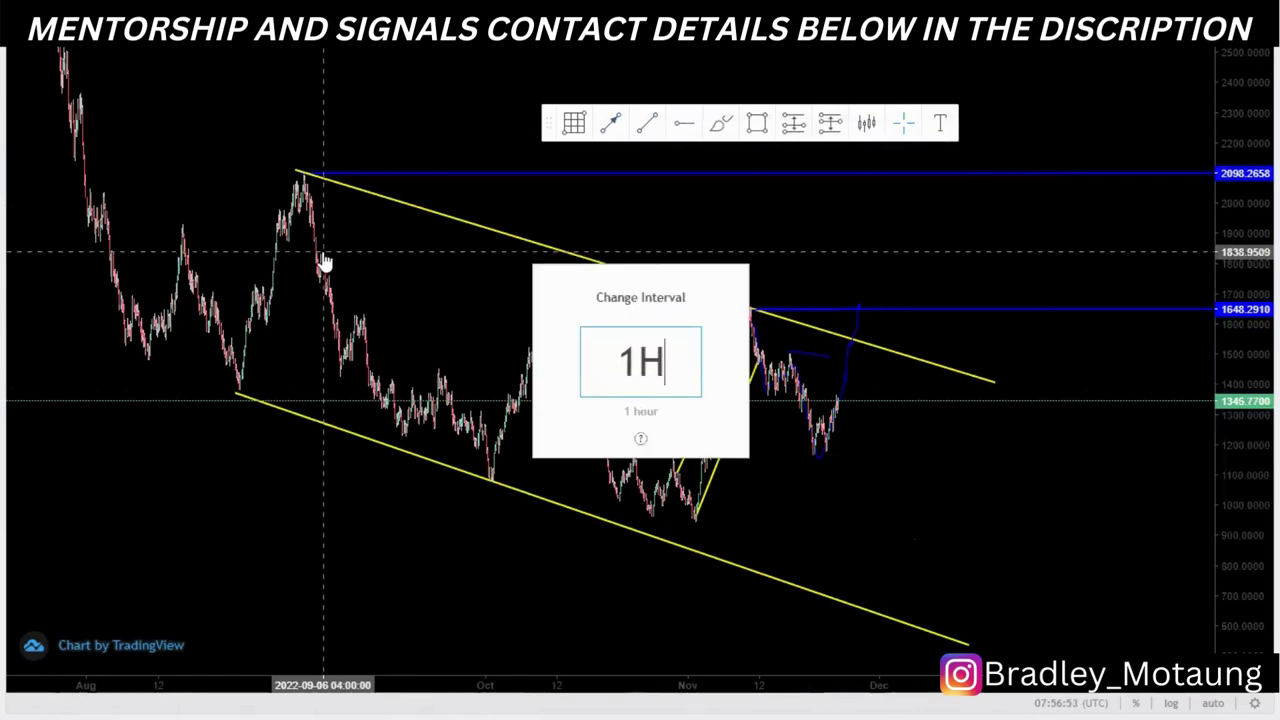
{"action": "key", "text": "Return"}
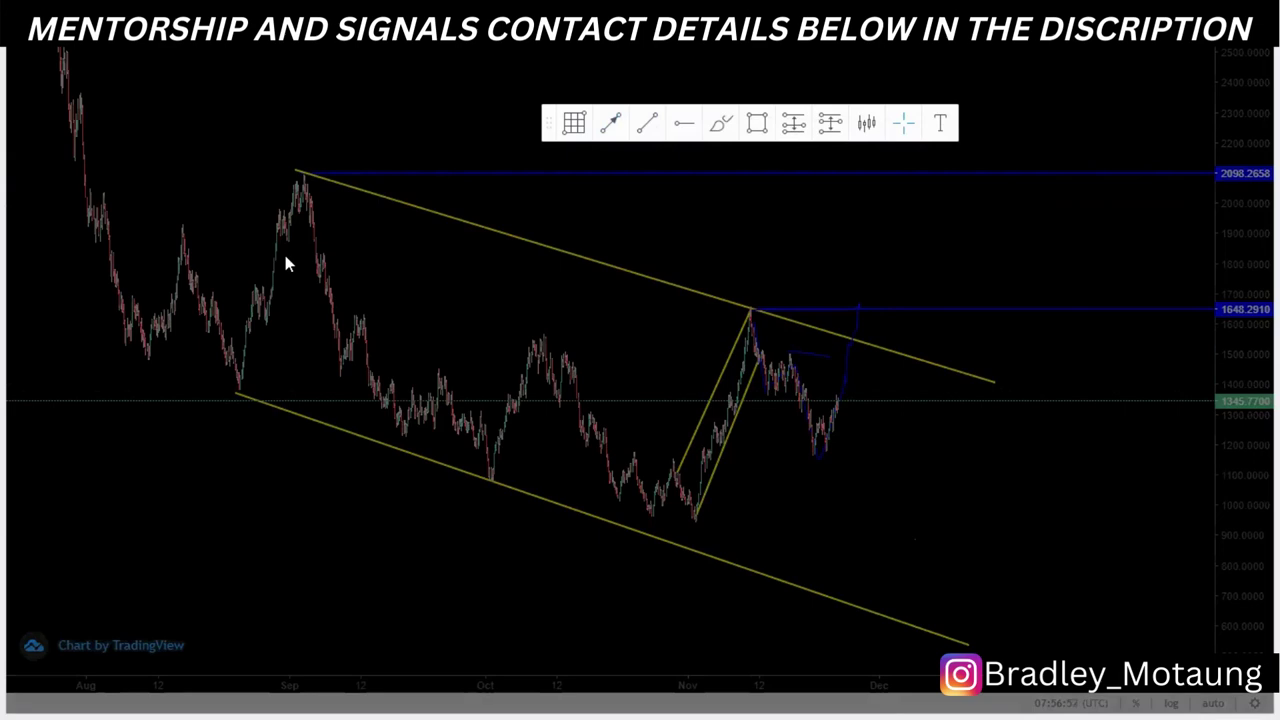
{"action": "scroll", "coordinate": [376, 390], "scroll_direction": "down", "scroll_amount": 7}
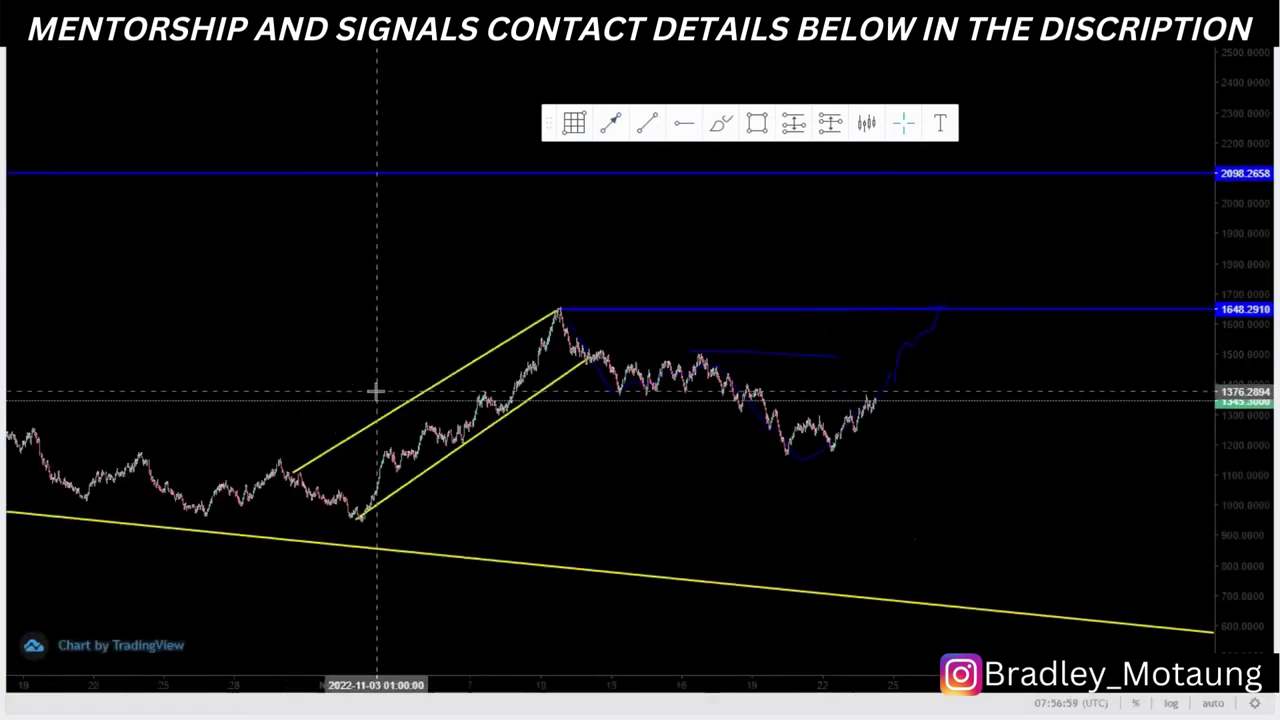
{"action": "scroll", "coordinate": [378, 375], "scroll_direction": "down", "scroll_amount": 3}
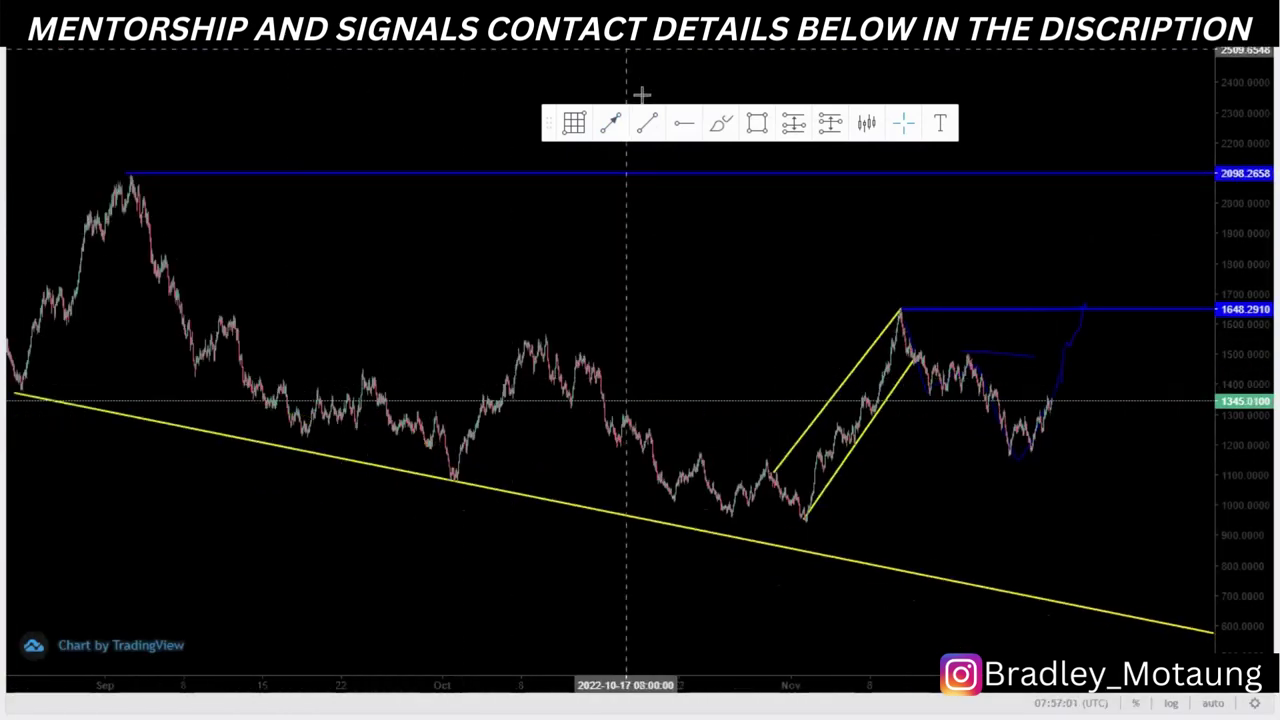
- Redraw the channel's upper line from the September high through the November peak to about 1520
{"action": "left_click", "coordinate": [125, 176]}
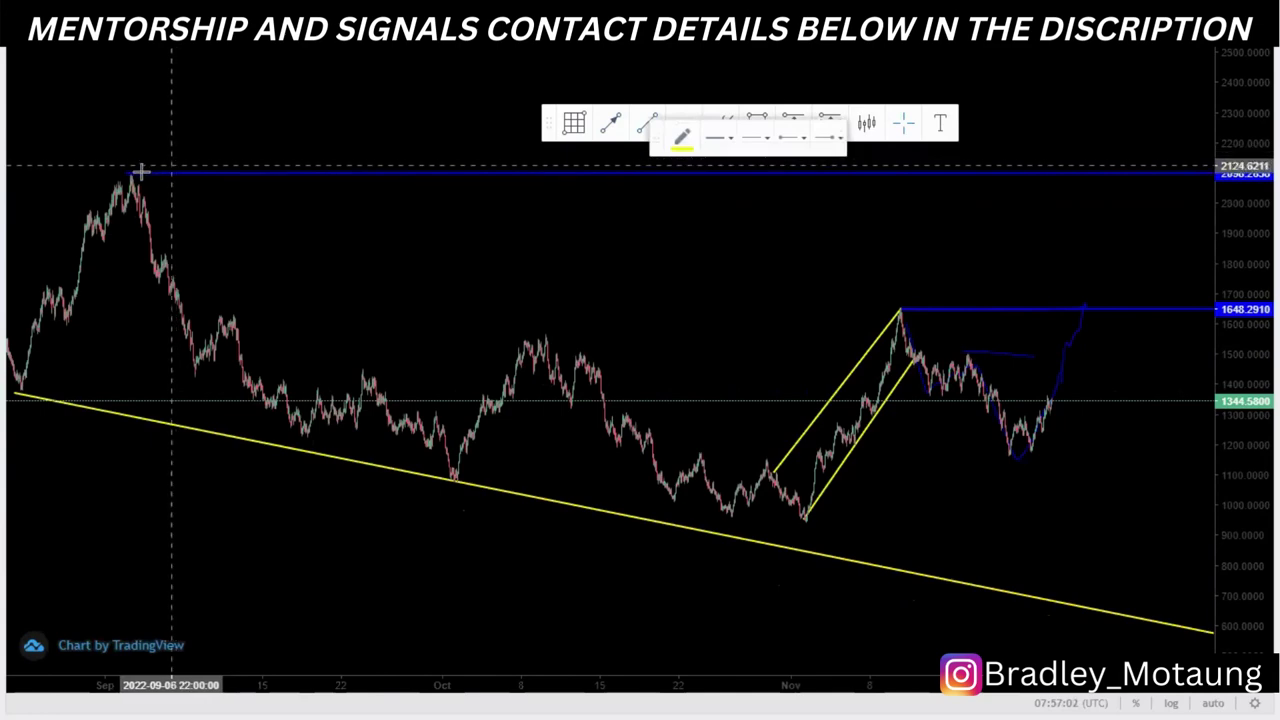
{"action": "left_click", "coordinate": [1133, 352]}
{"action": "left_click", "coordinate": [786, 243]}
{"action": "scroll", "coordinate": [800, 330], "scroll_direction": "right", "scroll_amount": 3}
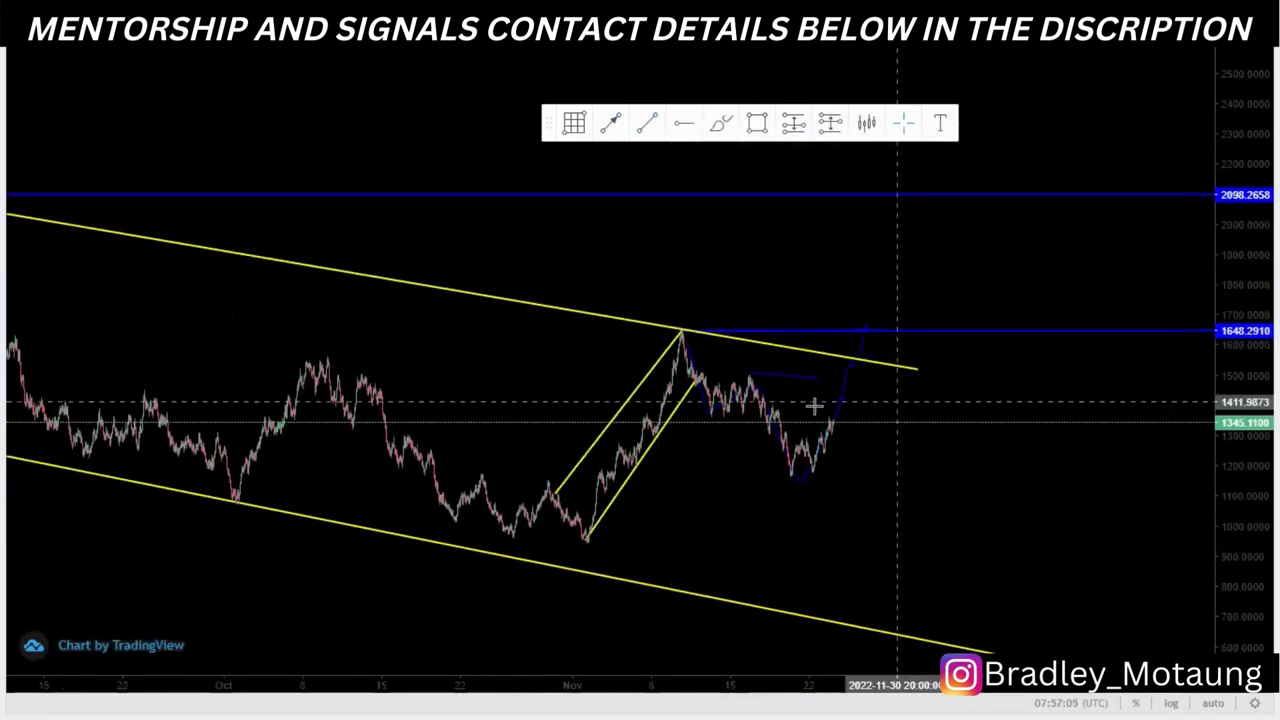
- Delete the brush strokes over the November decline, the mid-November high and the projected rise
{"action": "left_click", "coordinate": [815, 465]}
{"action": "left_click", "coordinate": [1010, 138]}
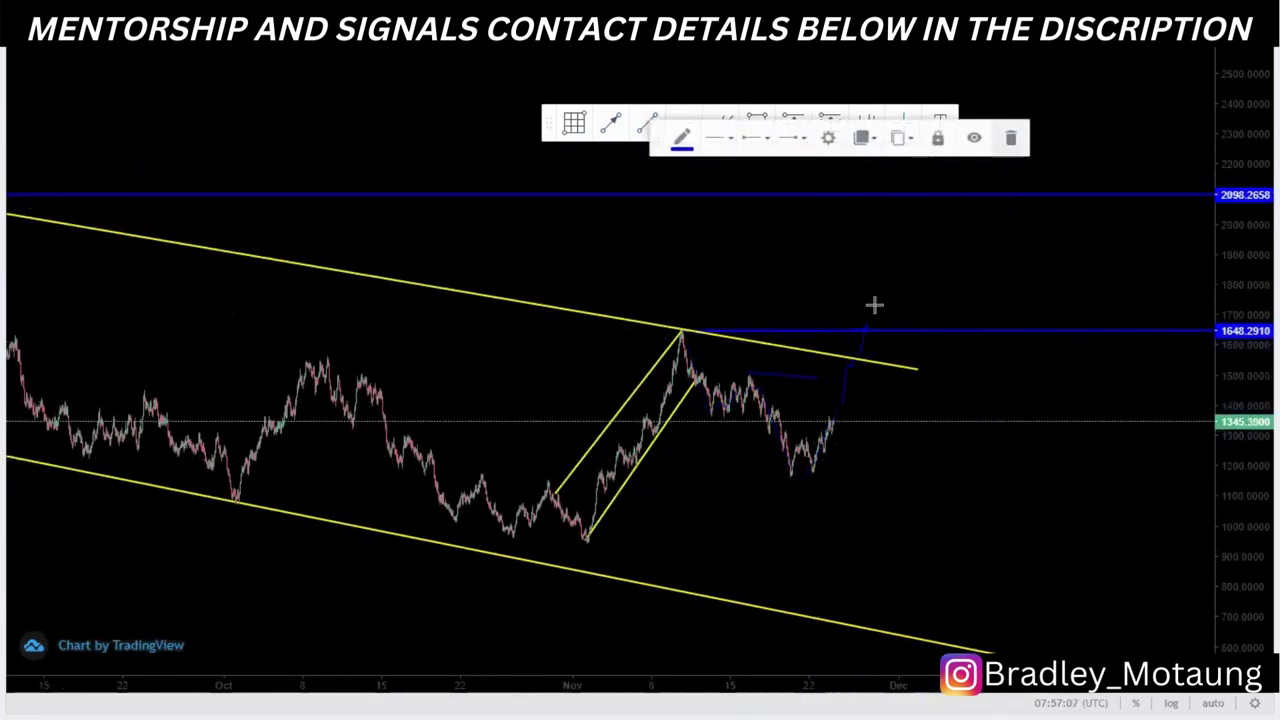
{"action": "left_click", "coordinate": [810, 375]}
{"action": "left_click", "coordinate": [1002, 140]}
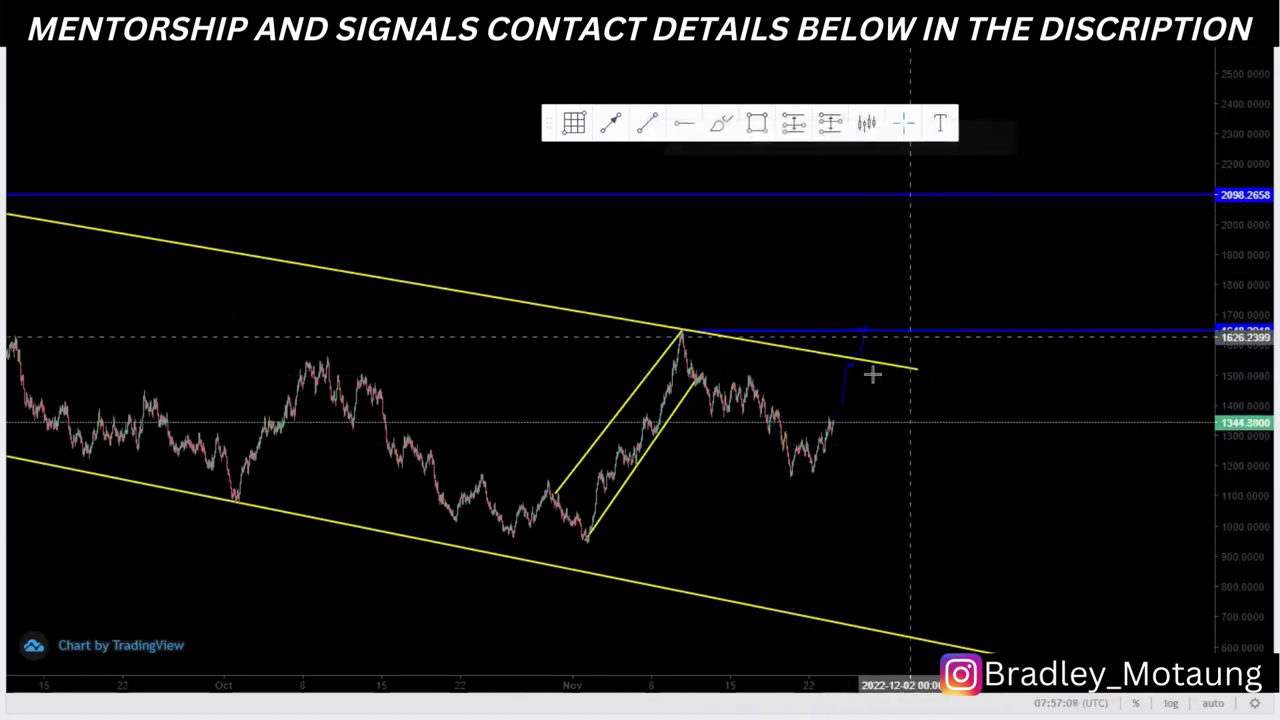
{"action": "left_click", "coordinate": [864, 337]}
{"action": "left_click", "coordinate": [1008, 136]}
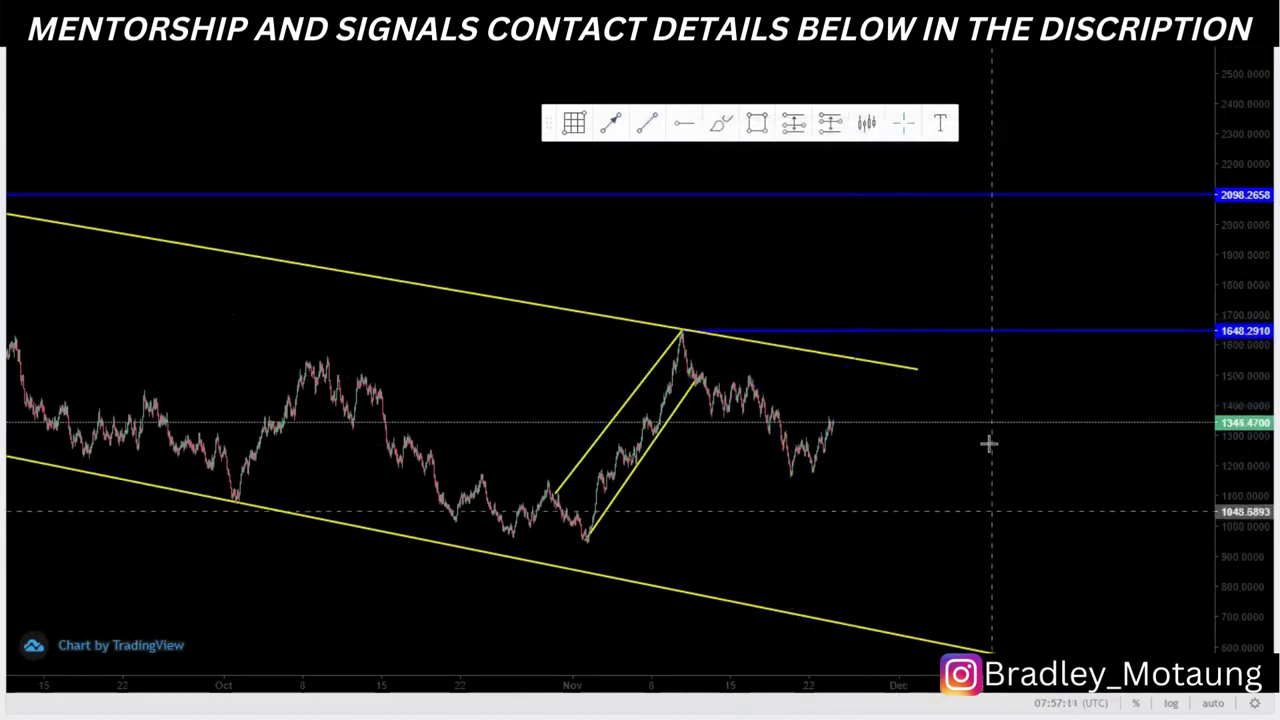
- Draw a trend line over the mid-November consolidation's highs, from about 1471 on November 13 to about 1503
{"action": "scroll", "coordinate": [1100, 500], "scroll_direction": "right", "scroll_amount": 3}
{"action": "left_click_drag", "start_coordinate": [1223, 558], "coordinate": [1222, 430]}
{"action": "left_click_drag", "start_coordinate": [880, 640], "coordinate": [1069, 497]}
{"action": "scroll", "coordinate": [1069, 497], "scroll_direction": "up", "scroll_amount": 3}
{"action": "left_click_drag", "start_coordinate": [535, 404], "coordinate": [837, 449]}
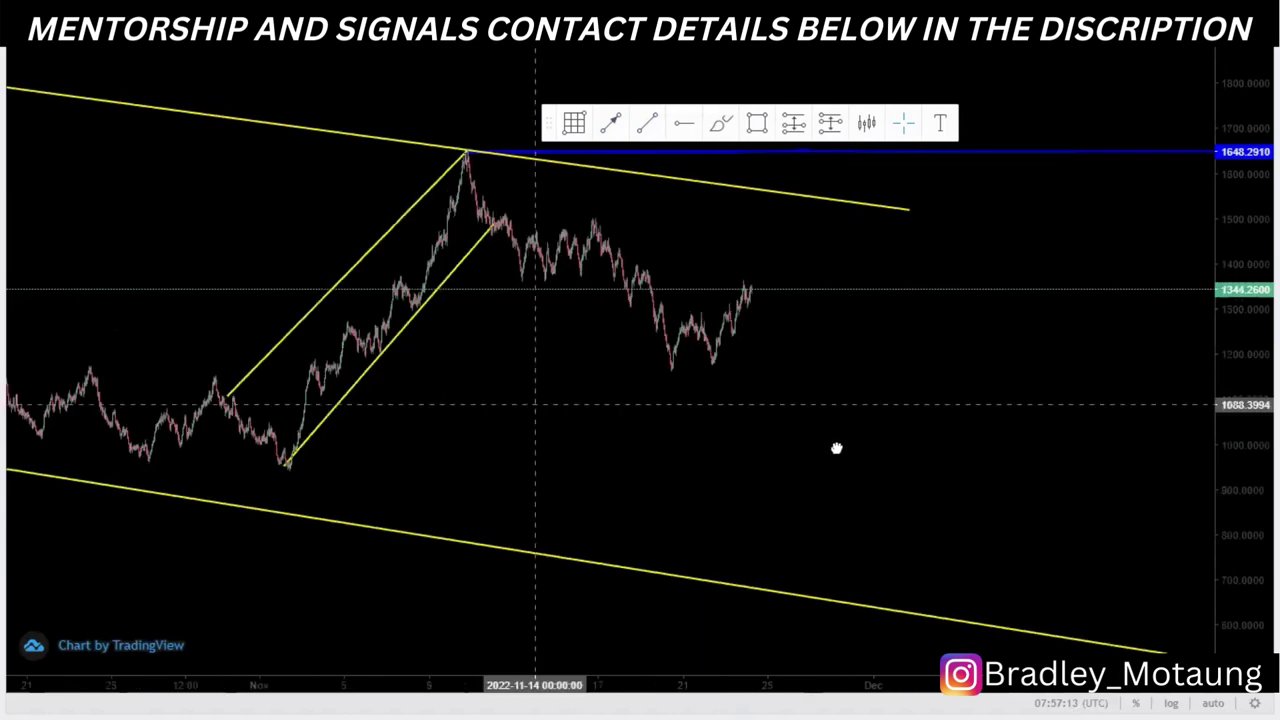
{"action": "scroll", "coordinate": [833, 453], "scroll_direction": "up", "scroll_amount": 3}
{"action": "scroll", "coordinate": [833, 454], "scroll_direction": "up", "scroll_amount": 4}
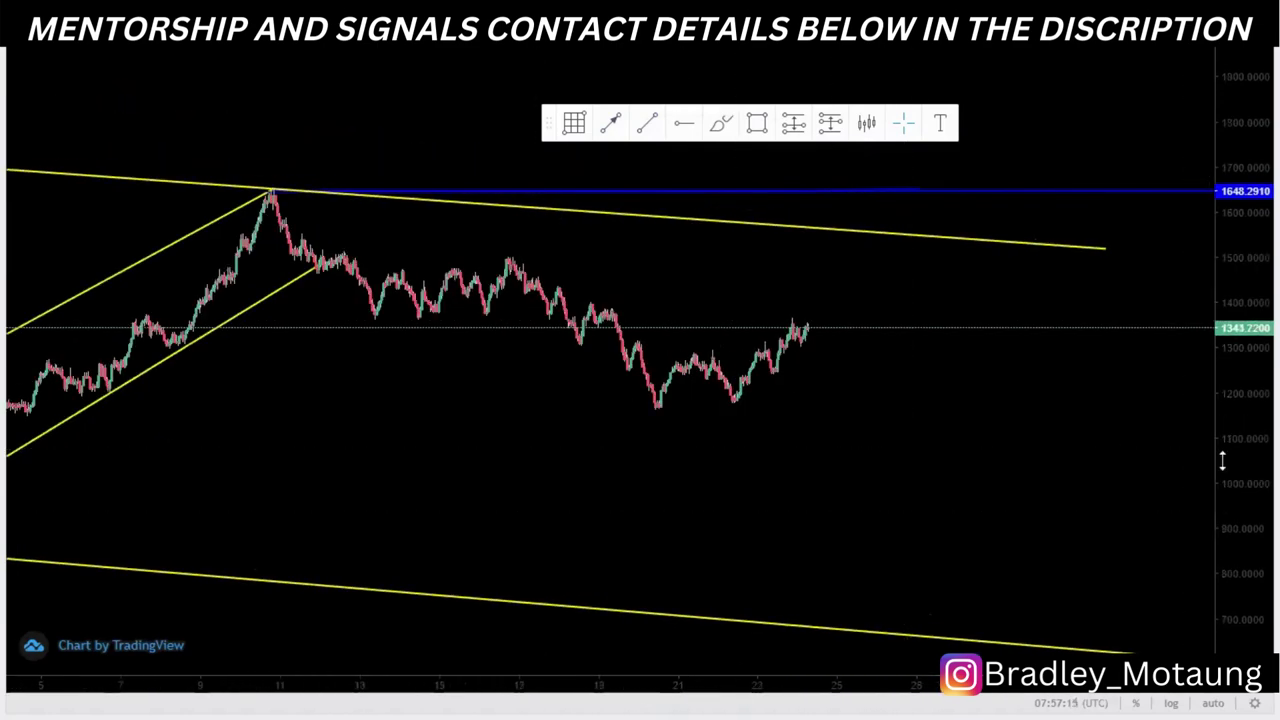
{"action": "left_click_drag", "start_coordinate": [1222, 460], "coordinate": [1222, 325]}
{"action": "left_click_drag", "start_coordinate": [806, 520], "coordinate": [846, 527]}
{"action": "left_click", "coordinate": [649, 127]}
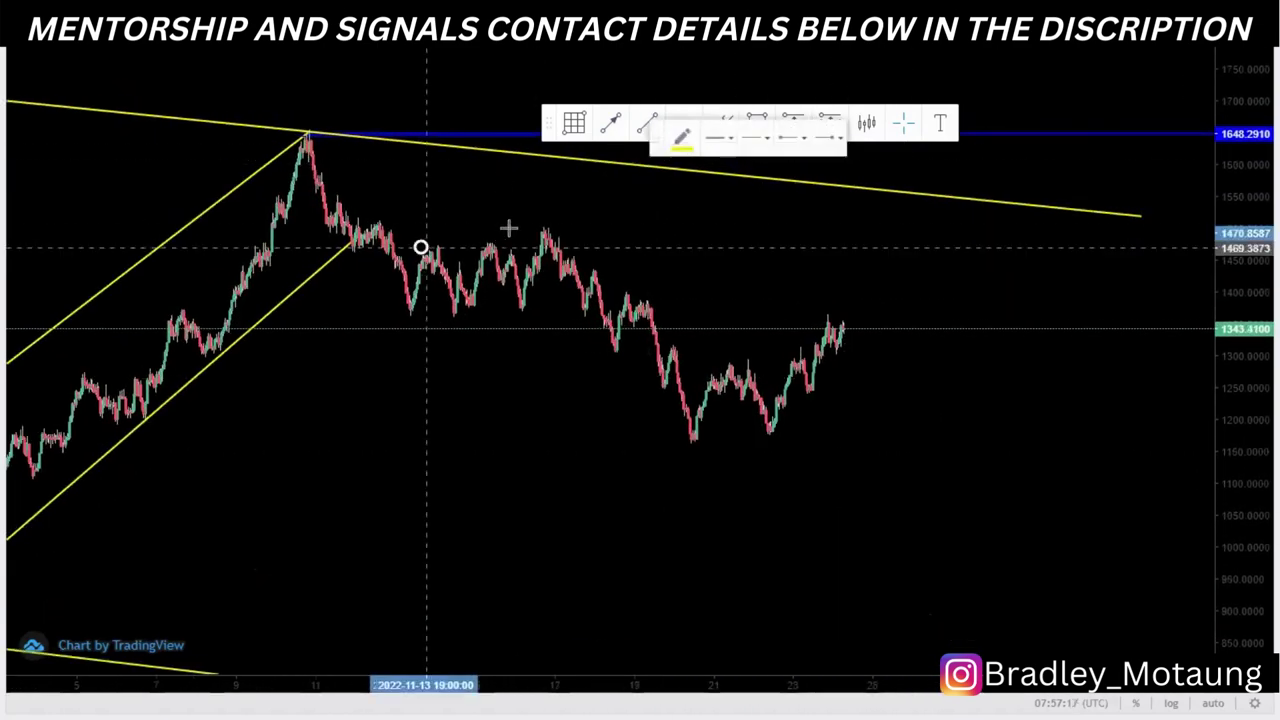
{"action": "left_click", "coordinate": [545, 229]}
- Draw a line under the consolidation's lows from about 1362 to about 1370, and shorten the upper line to start at the first high
{"action": "left_click", "coordinate": [647, 122]}
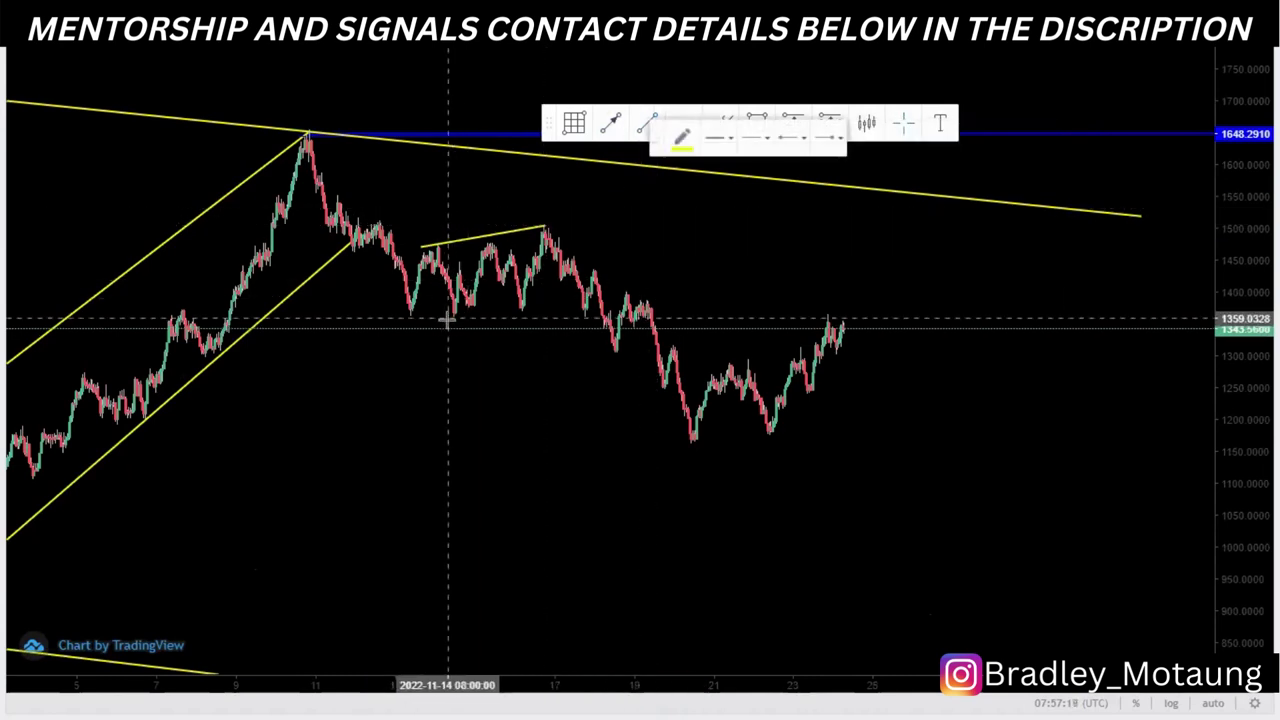
{"action": "left_click", "coordinate": [548, 311]}
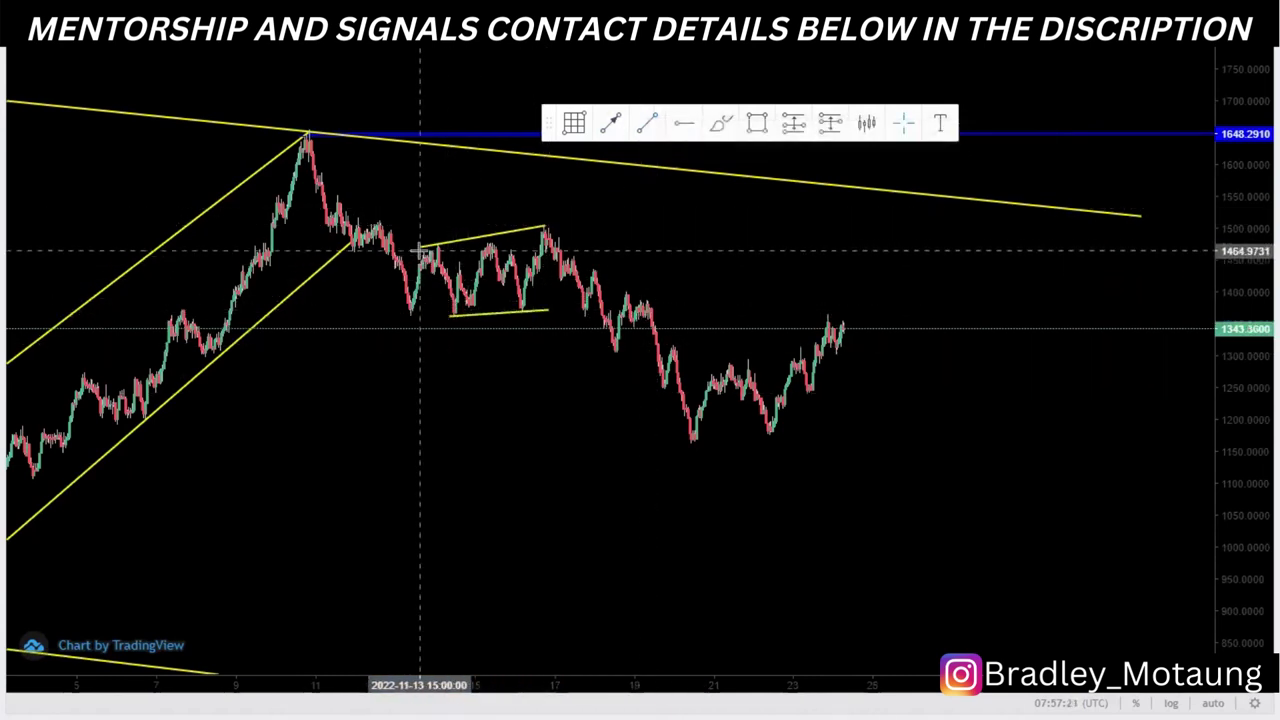
{"action": "left_click_drag", "start_coordinate": [421, 247], "coordinate": [437, 245]}
{"action": "left_click_drag", "start_coordinate": [514, 457], "coordinate": [420, 470]}
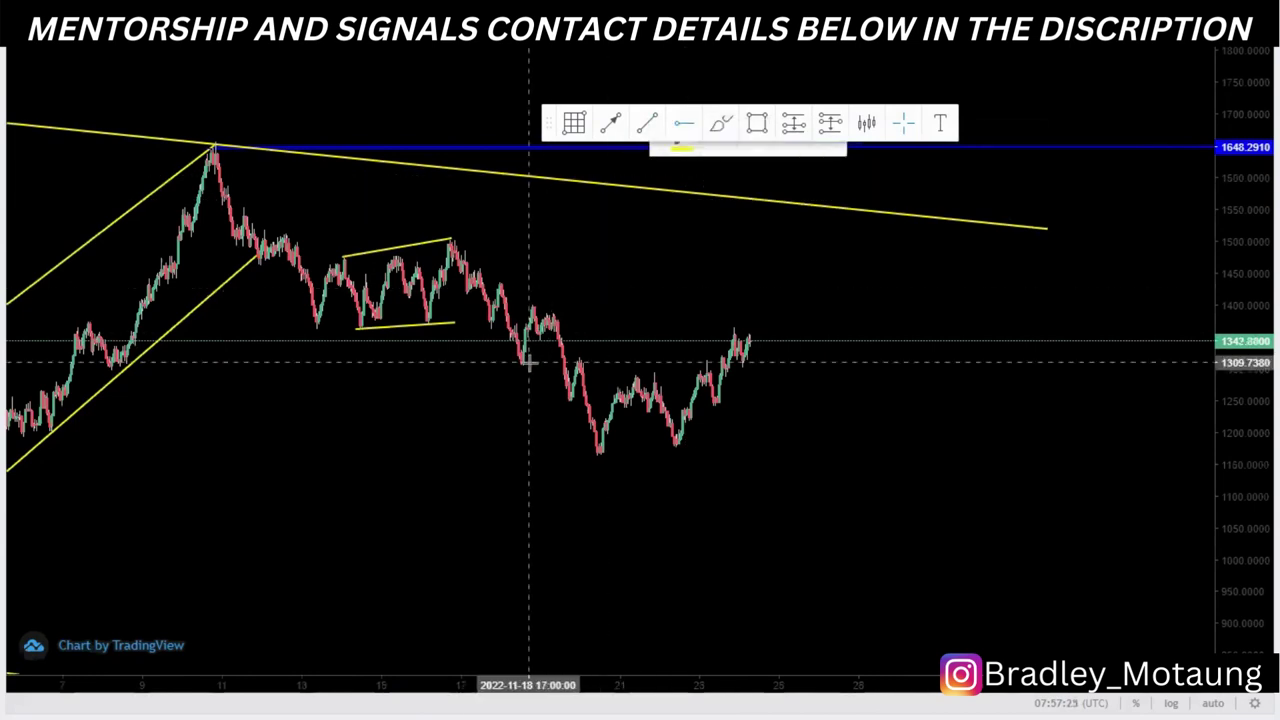
- Enclose the small November 19 pullback with a rising line under its lows and another above it, from about 1379 to about 1391
{"action": "left_click", "coordinate": [562, 327]}
{"action": "left_click", "coordinate": [650, 310]}
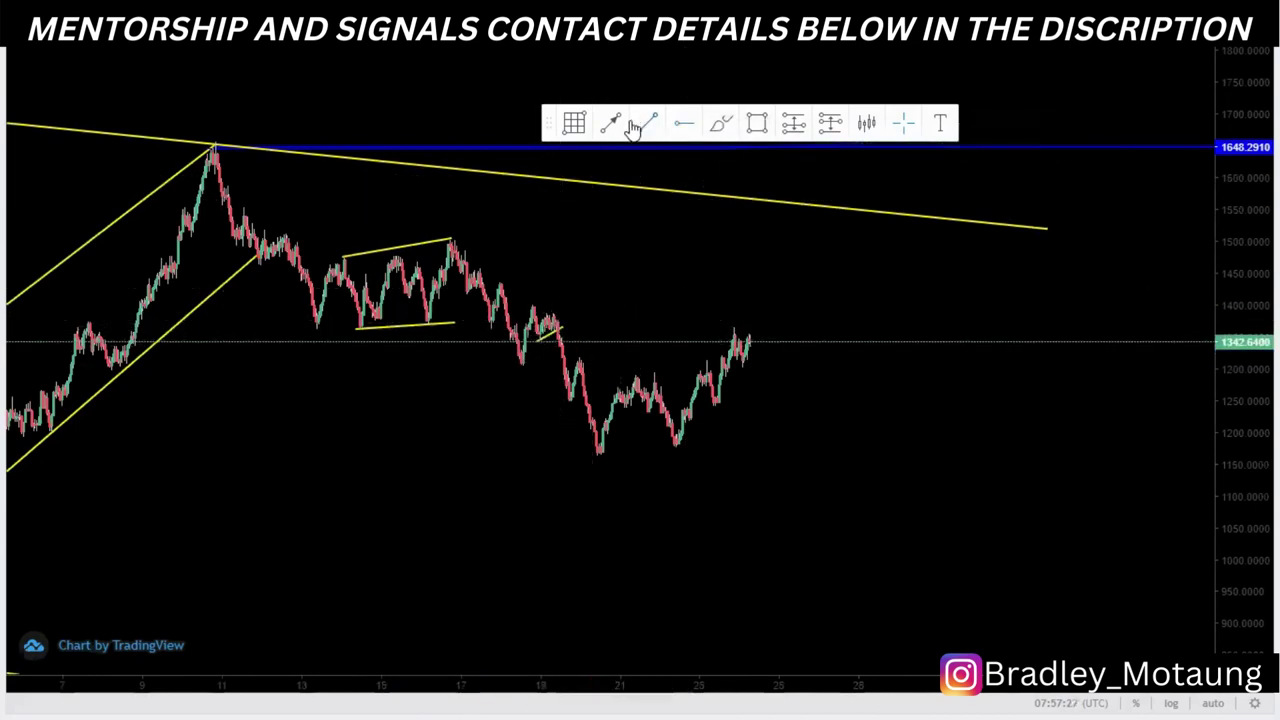
{"action": "left_click", "coordinate": [645, 125]}
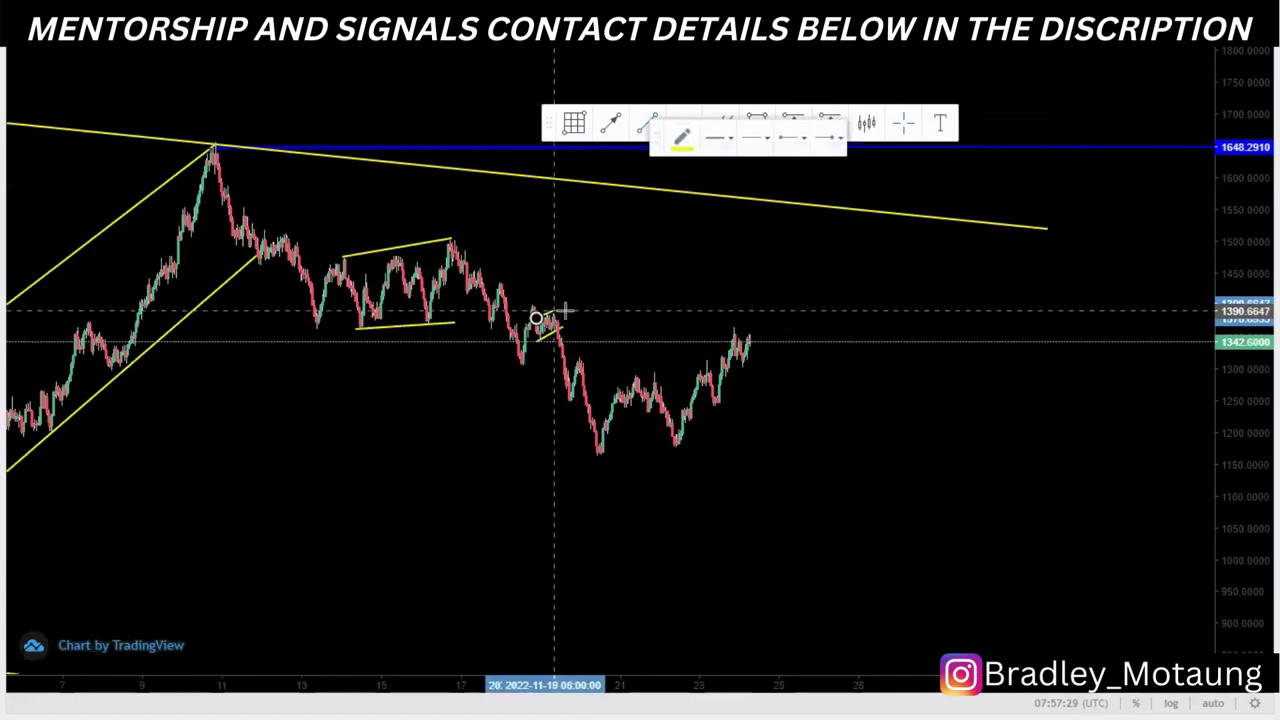
{"action": "left_click", "coordinate": [554, 309]}
{"action": "left_click", "coordinate": [592, 248]}
- Brush the small November 18–19 pullback and the decline after it to the November 20 low, and erase the decline's stroke
{"action": "left_click", "coordinate": [718, 130]}
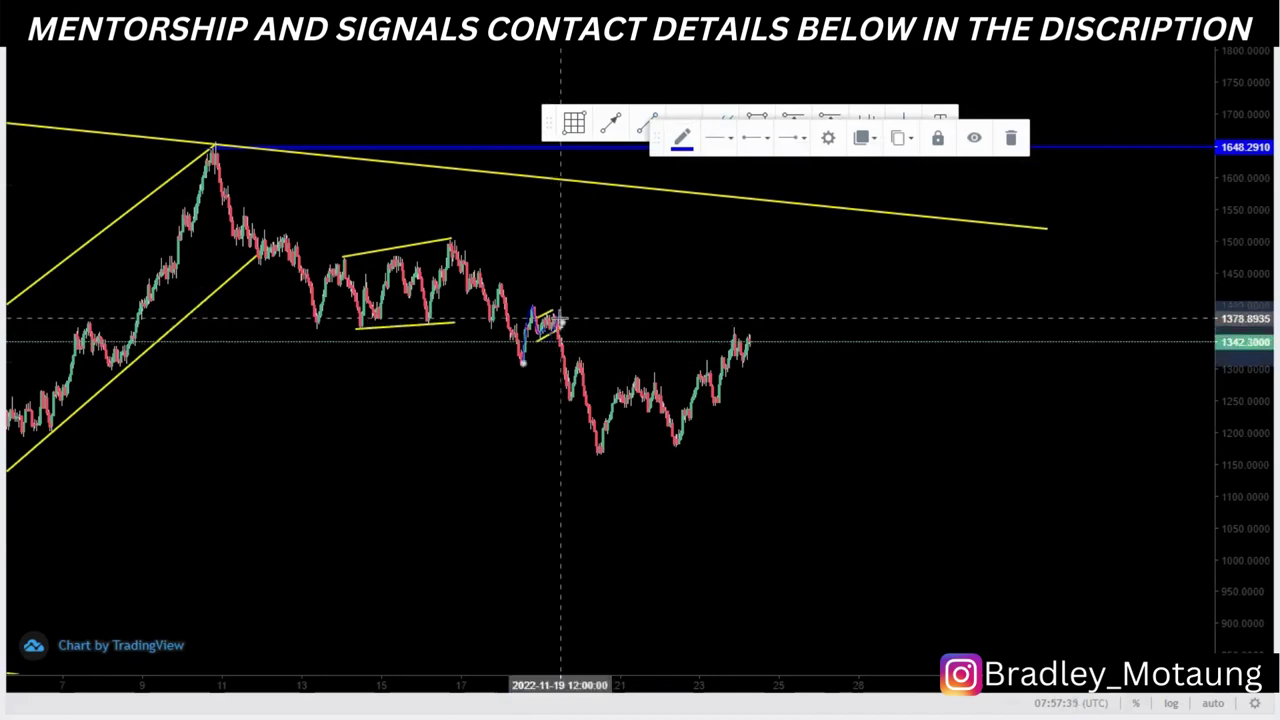
{"action": "left_click_drag", "start_coordinate": [561, 319], "coordinate": [565, 398]}
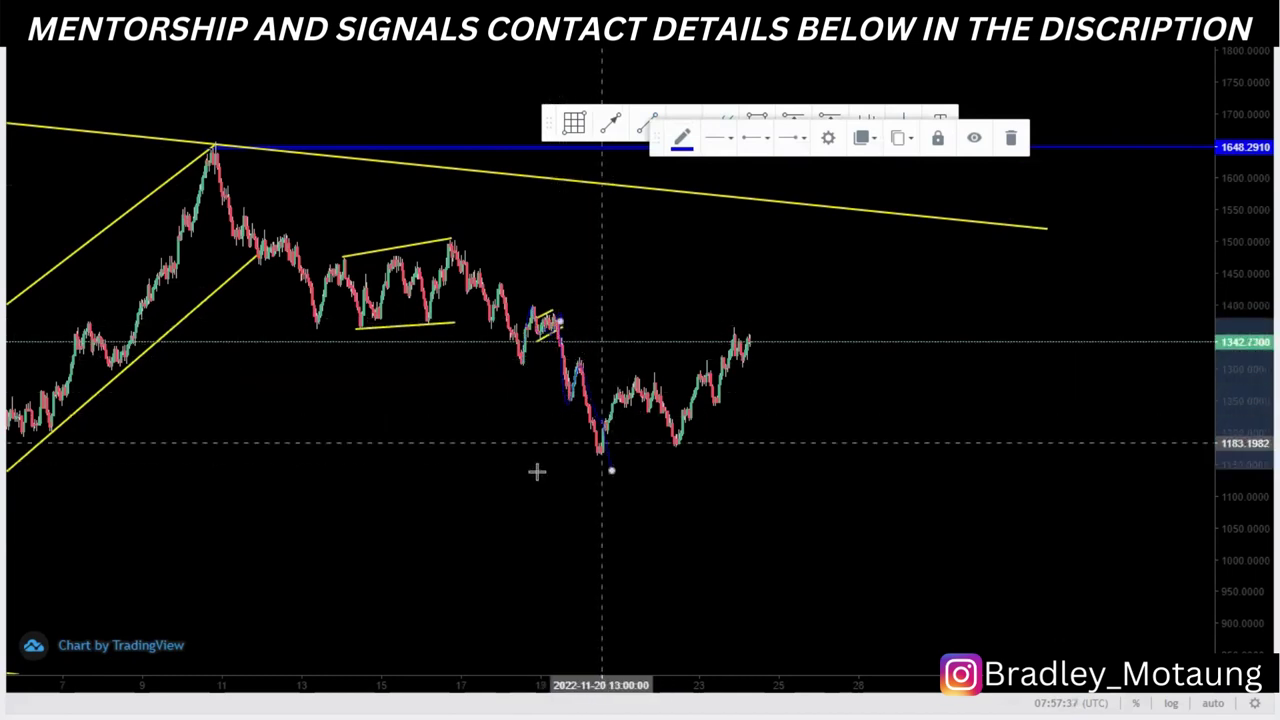
{"action": "left_click", "coordinate": [1010, 138]}
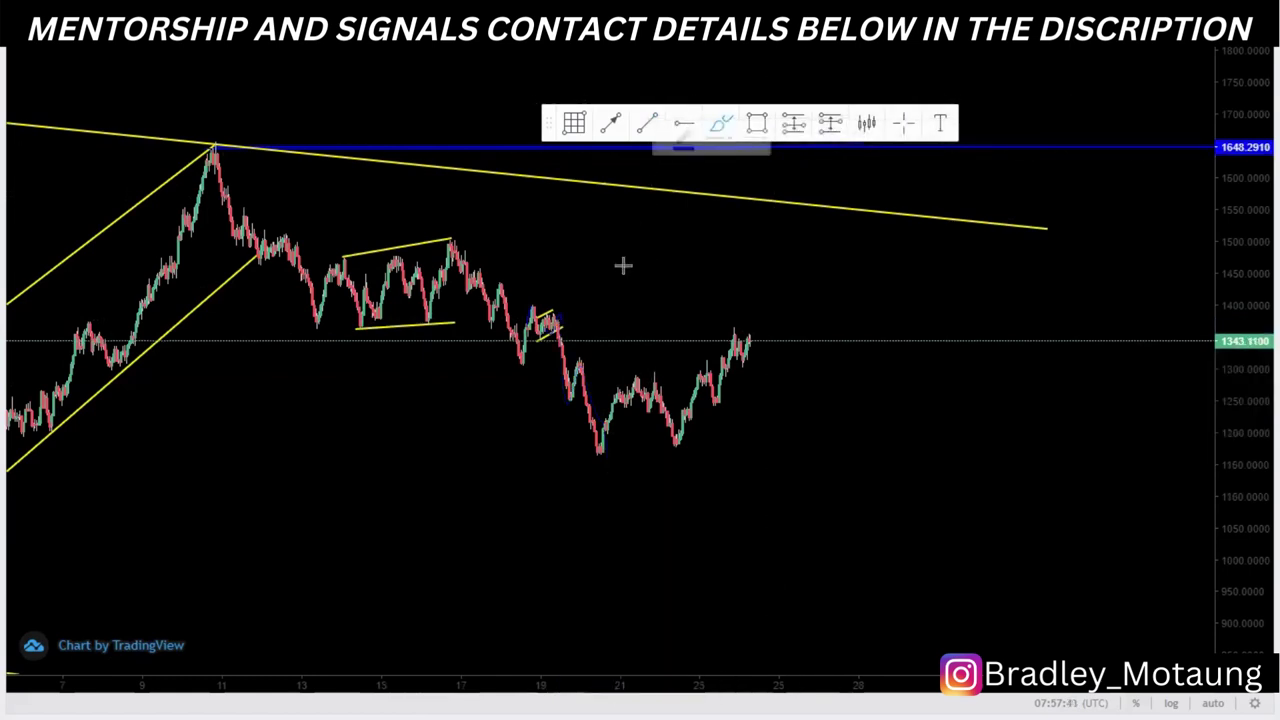
- Add a horizontal ray at 1386.25 from the November 19 pullback's high and a rising trend line over the recent highs from about 1310 to 1381
{"action": "left_click", "coordinate": [550, 318]}
{"action": "left_click", "coordinate": [550, 314]}
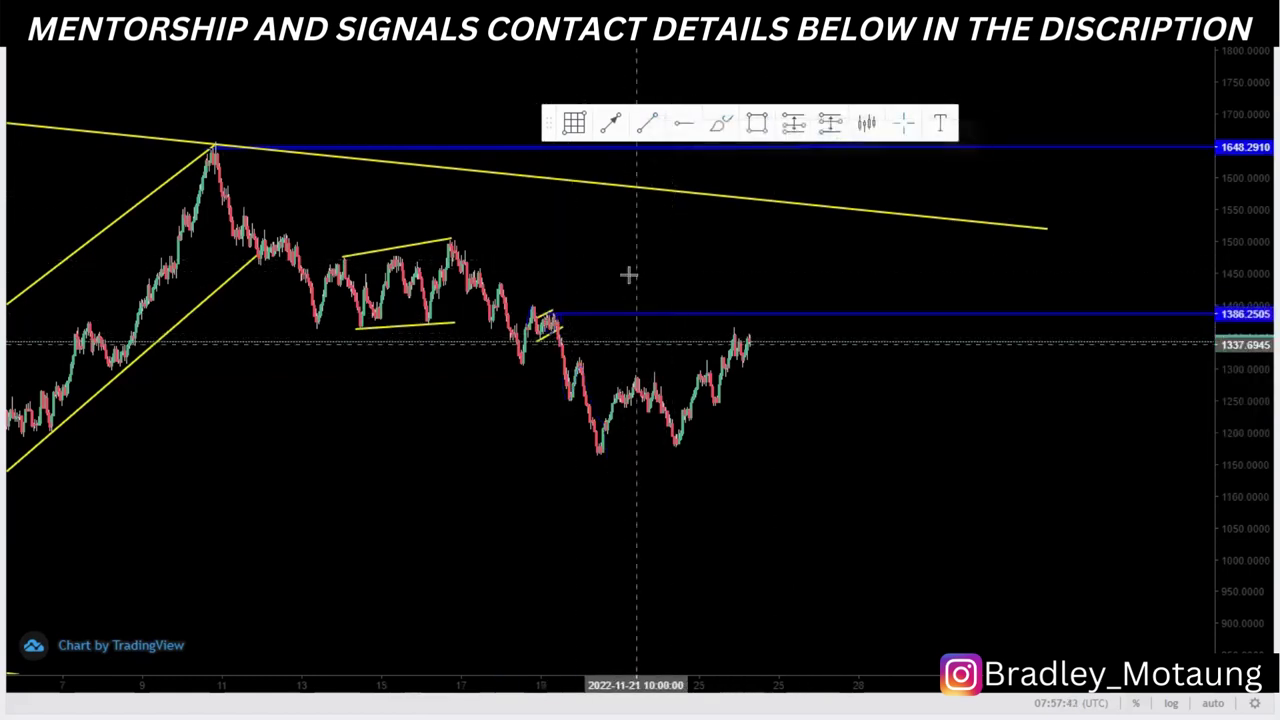
{"action": "left_click", "coordinate": [653, 123]}
{"action": "left_click", "coordinate": [577, 362]}
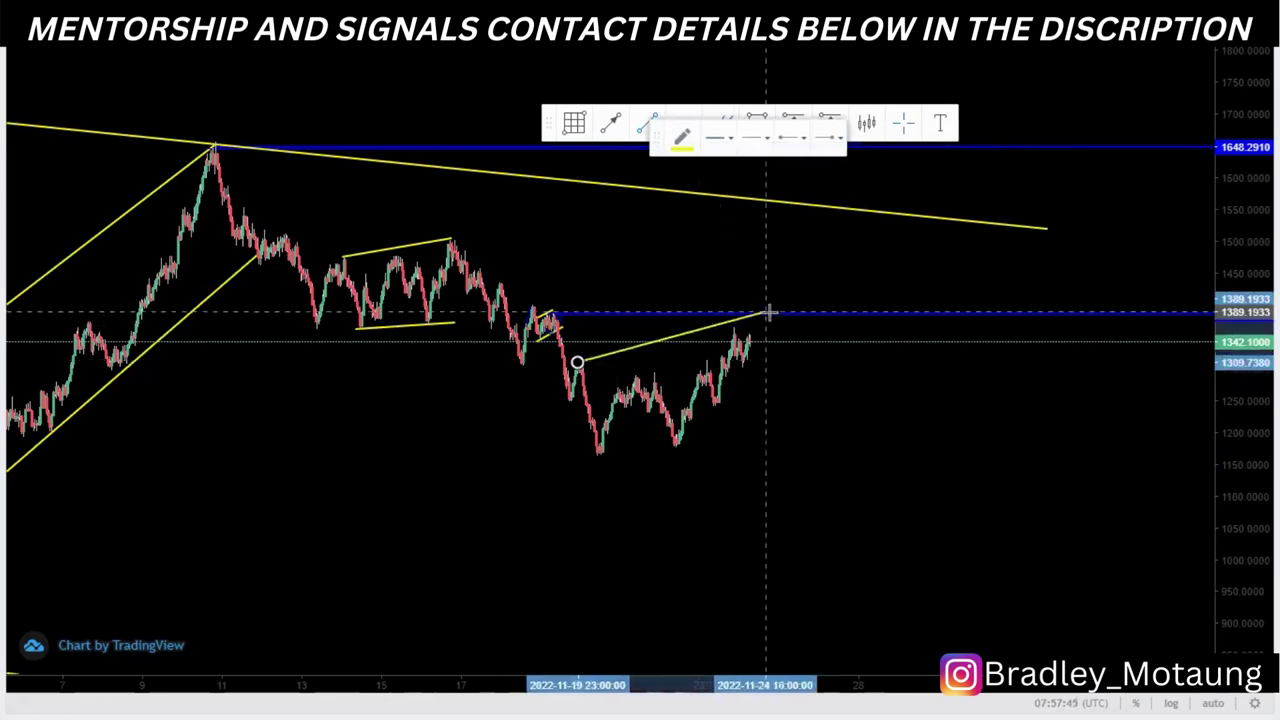
{"action": "left_click", "coordinate": [778, 317]}
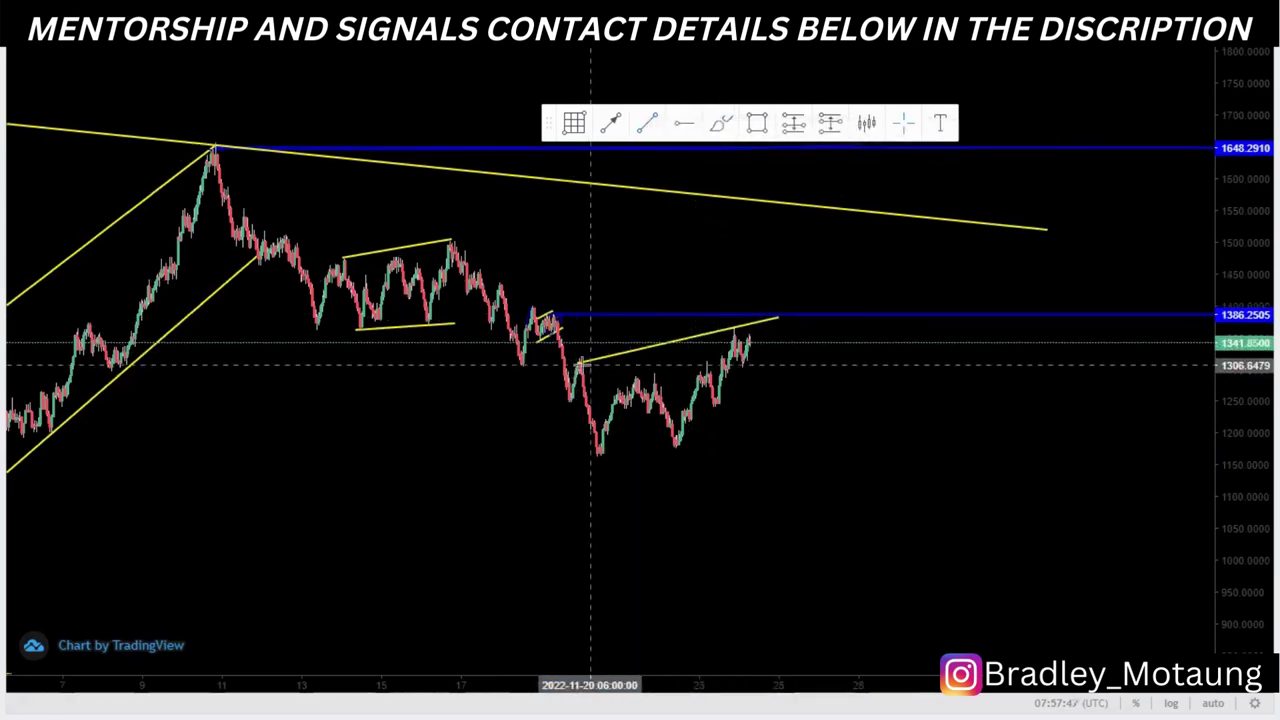
- Move the upper line's start to the high before the November 20 drop, and draw a rising line under the recent lows from about 1160 to 1206
{"action": "left_click_drag", "start_coordinate": [576, 364], "coordinate": [578, 358]}
{"action": "left_click", "coordinate": [648, 118]}
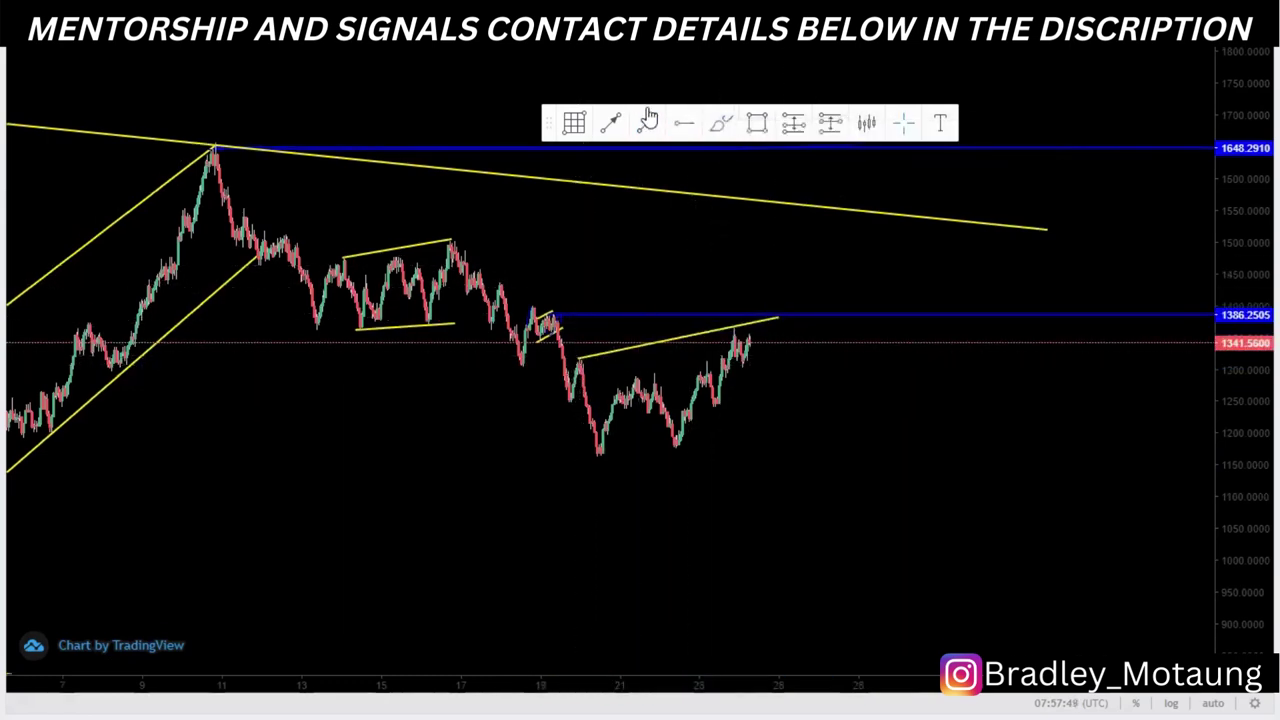
{"action": "left_click", "coordinate": [648, 118]}
{"action": "left_click", "coordinate": [594, 450]}
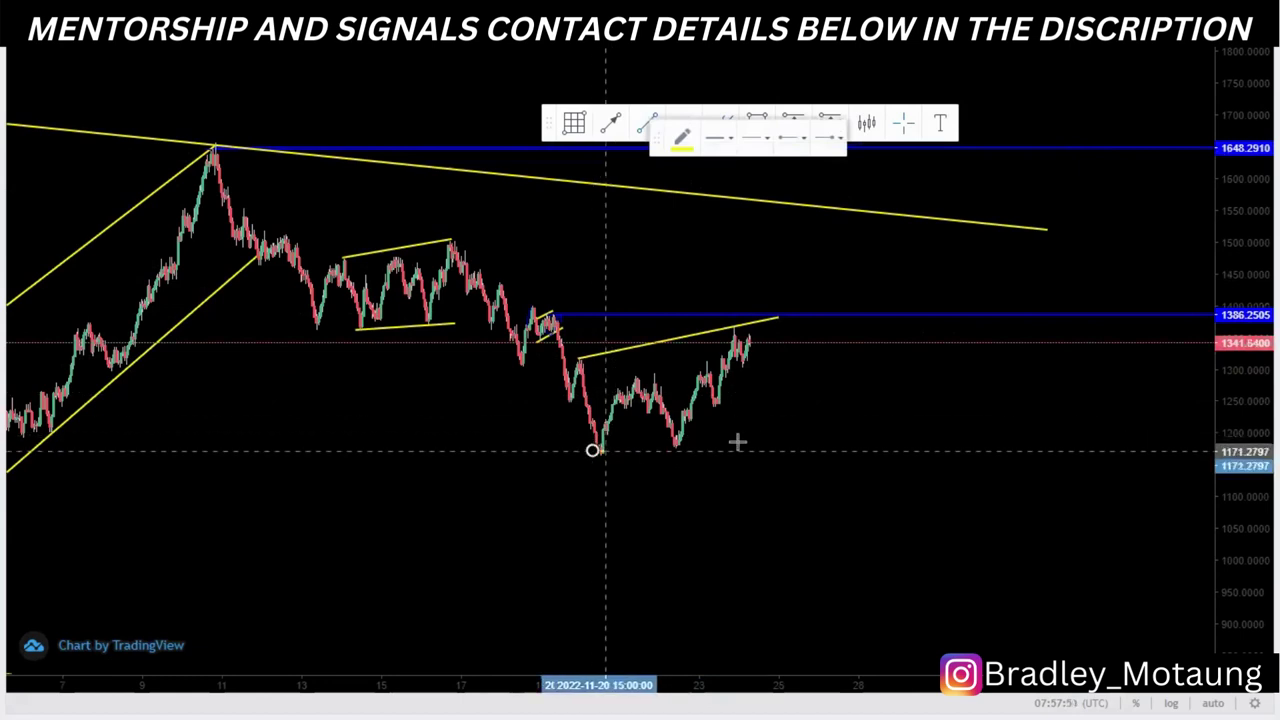
{"action": "left_click", "coordinate": [813, 446]}
{"action": "left_click_drag", "start_coordinate": [595, 450], "coordinate": [596, 458]}
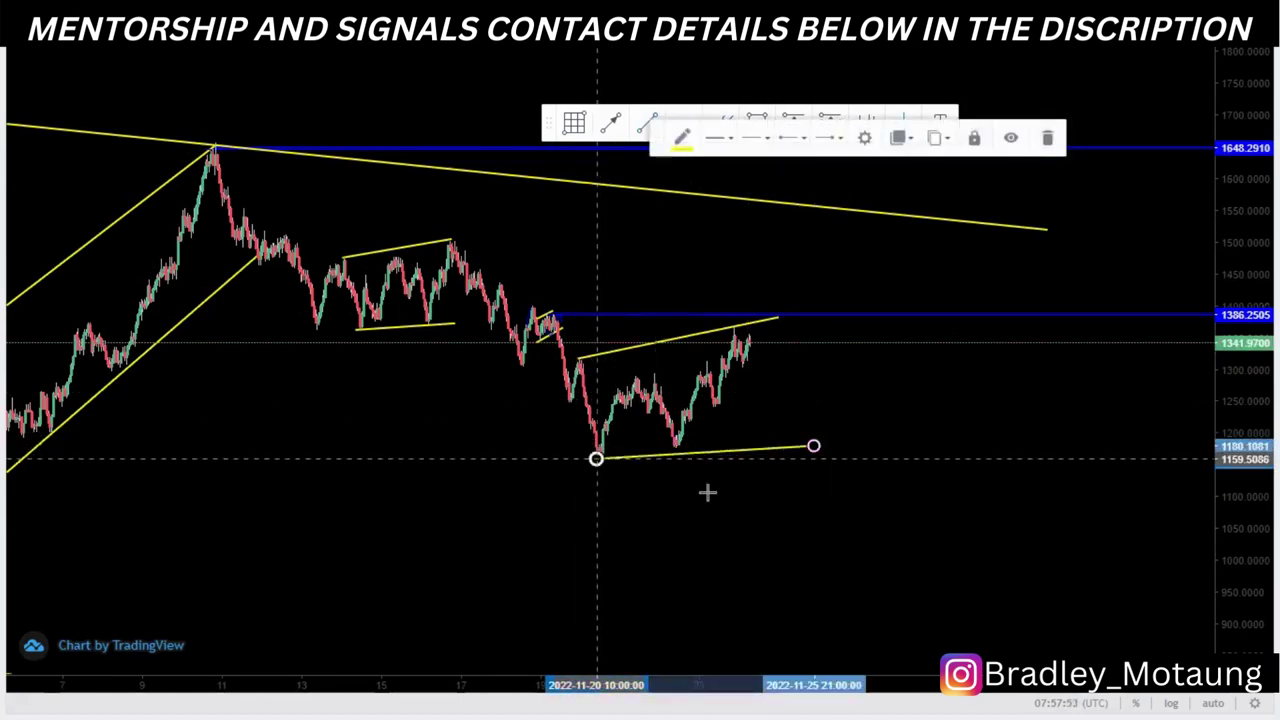
{"action": "left_click_drag", "start_coordinate": [708, 492], "coordinate": [714, 489]}
{"action": "left_click_drag", "start_coordinate": [818, 446], "coordinate": [822, 427]}
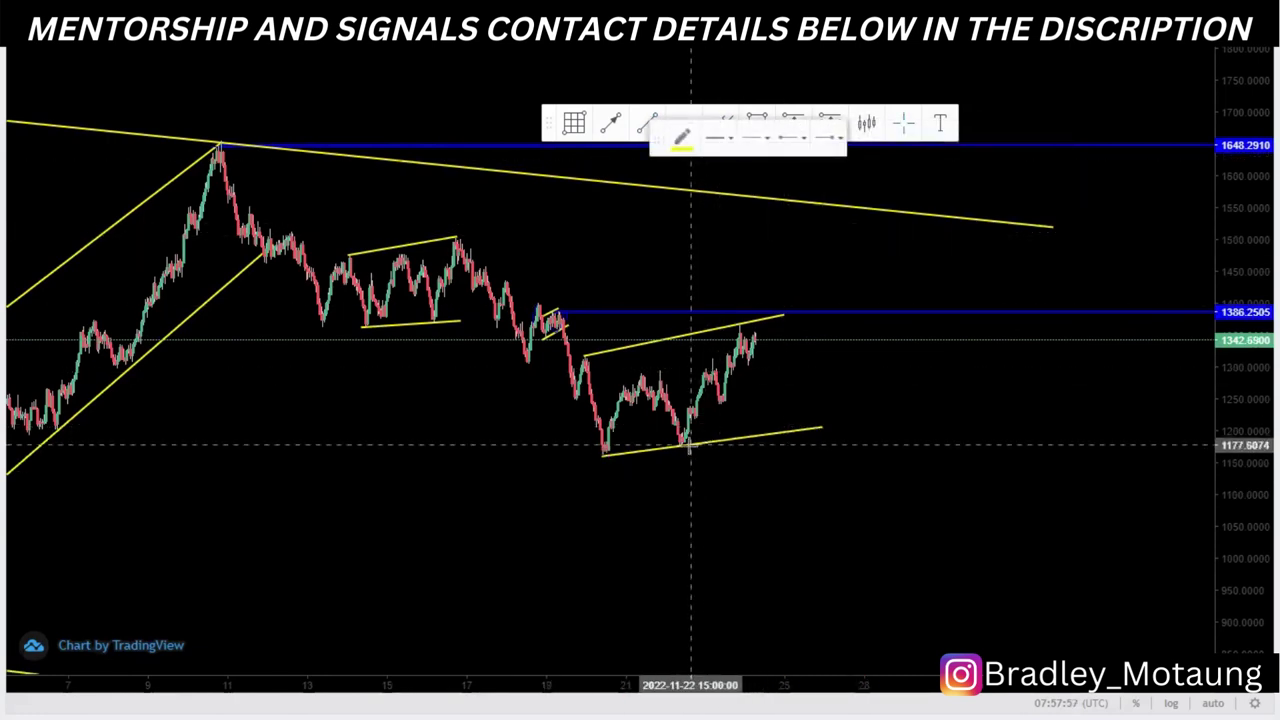
- Enclose the climb from the November 22 low with a line under its lows from about 1177 and one above its highs from about 1248 to 1369
{"action": "left_click", "coordinate": [688, 448]}
{"action": "left_click", "coordinate": [767, 341]}
{"action": "left_click", "coordinate": [808, 375]}
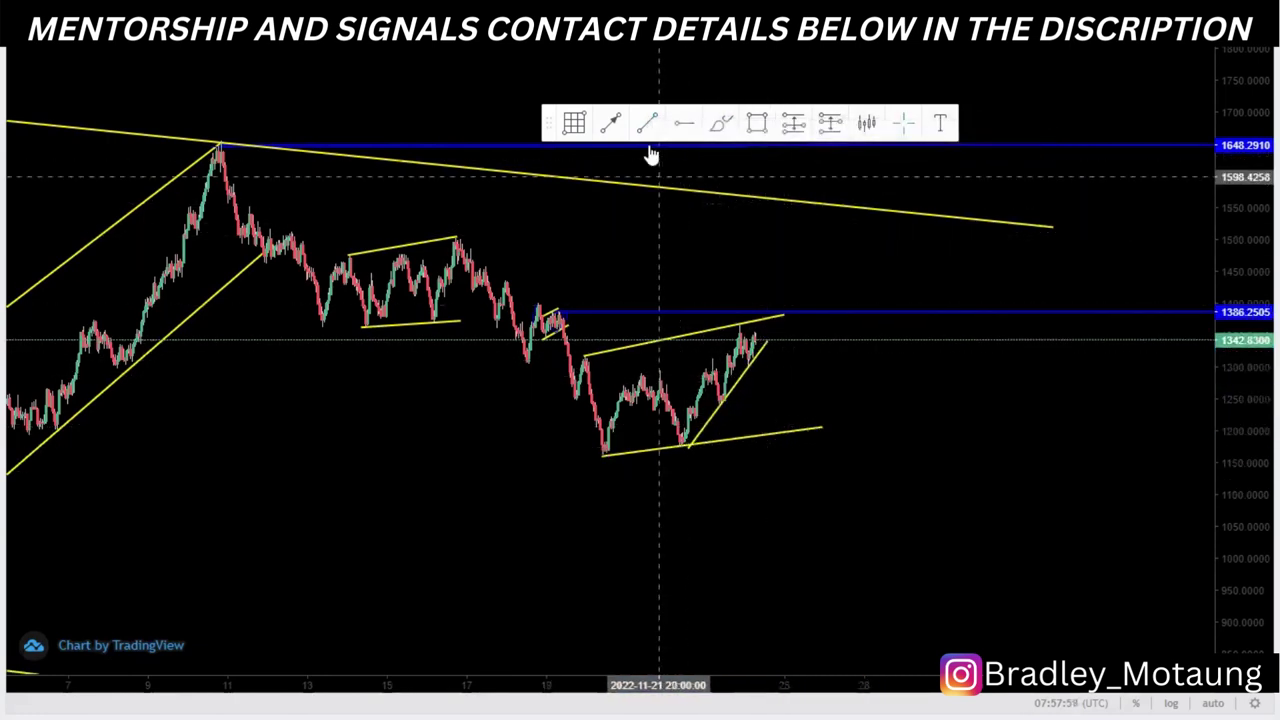
{"action": "left_click", "coordinate": [648, 124]}
{"action": "left_click", "coordinate": [665, 400]}
{"action": "left_click", "coordinate": [741, 325]}
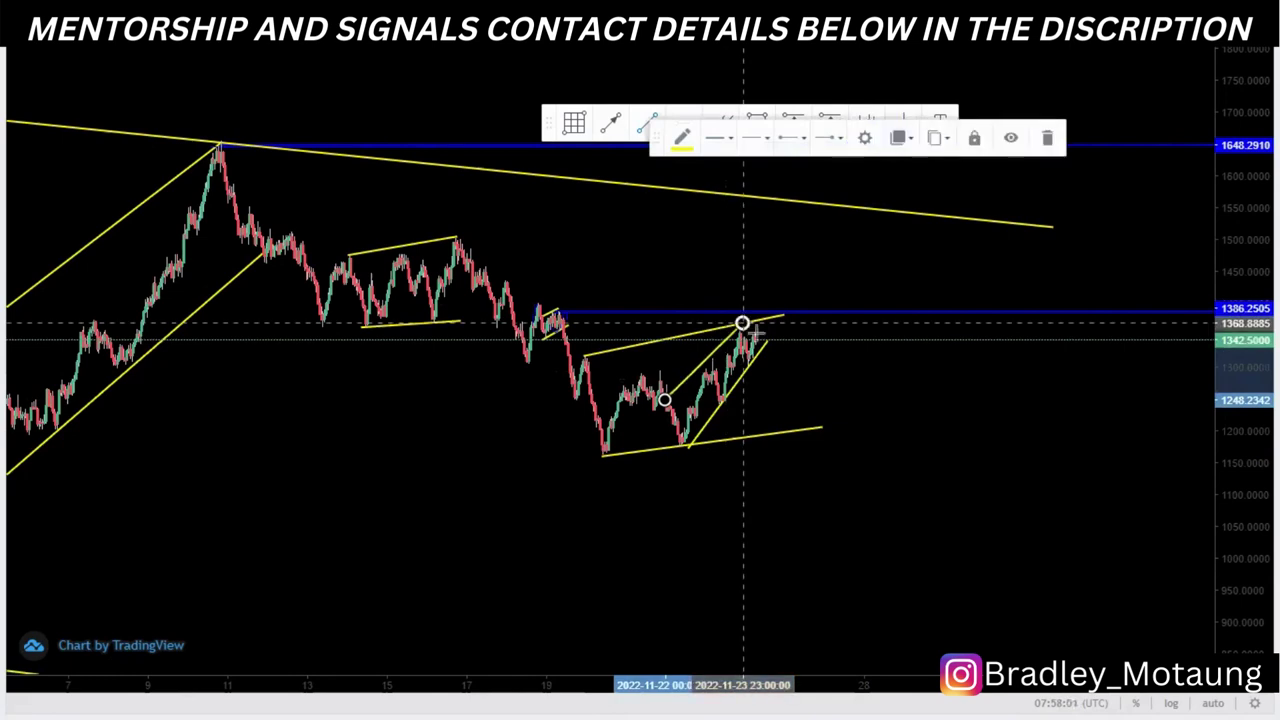
{"action": "left_click_drag", "start_coordinate": [667, 400], "coordinate": [674, 401]}
{"action": "left_click", "coordinate": [806, 397]}
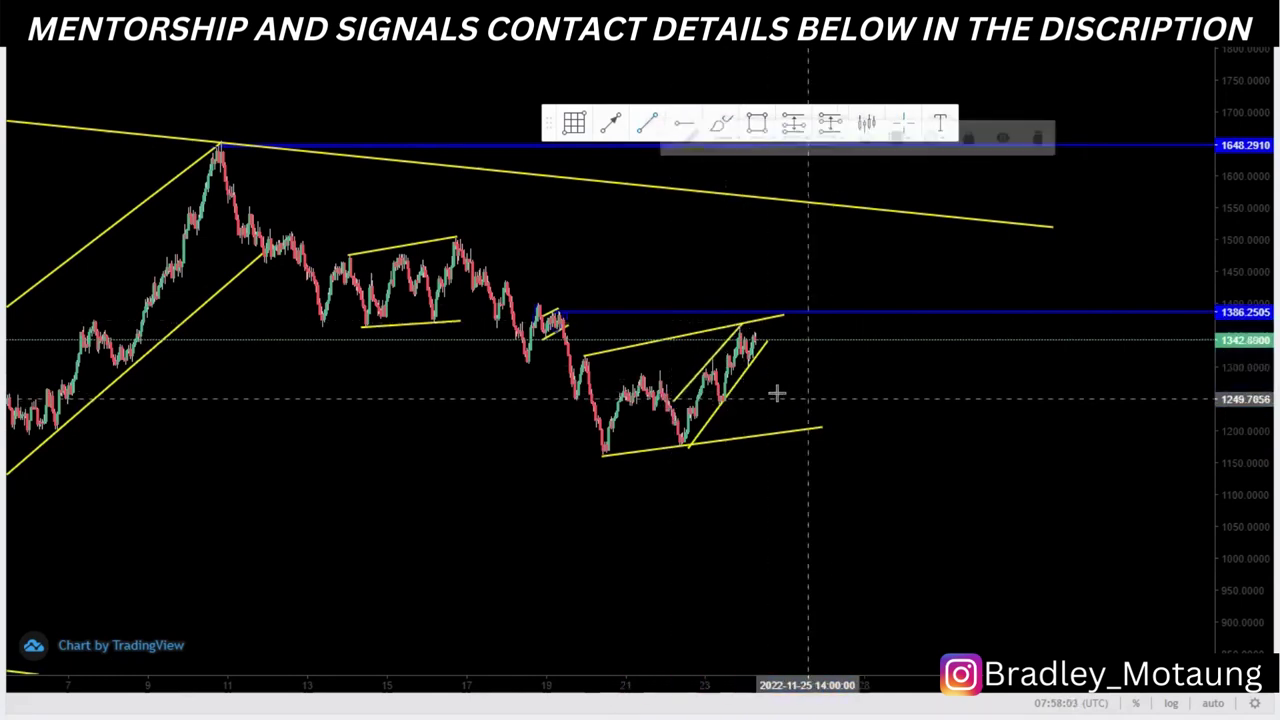
- Place a short position beside the latest candles and raise its entry to about 1364.47
{"action": "left_click", "coordinate": [802, 136]}
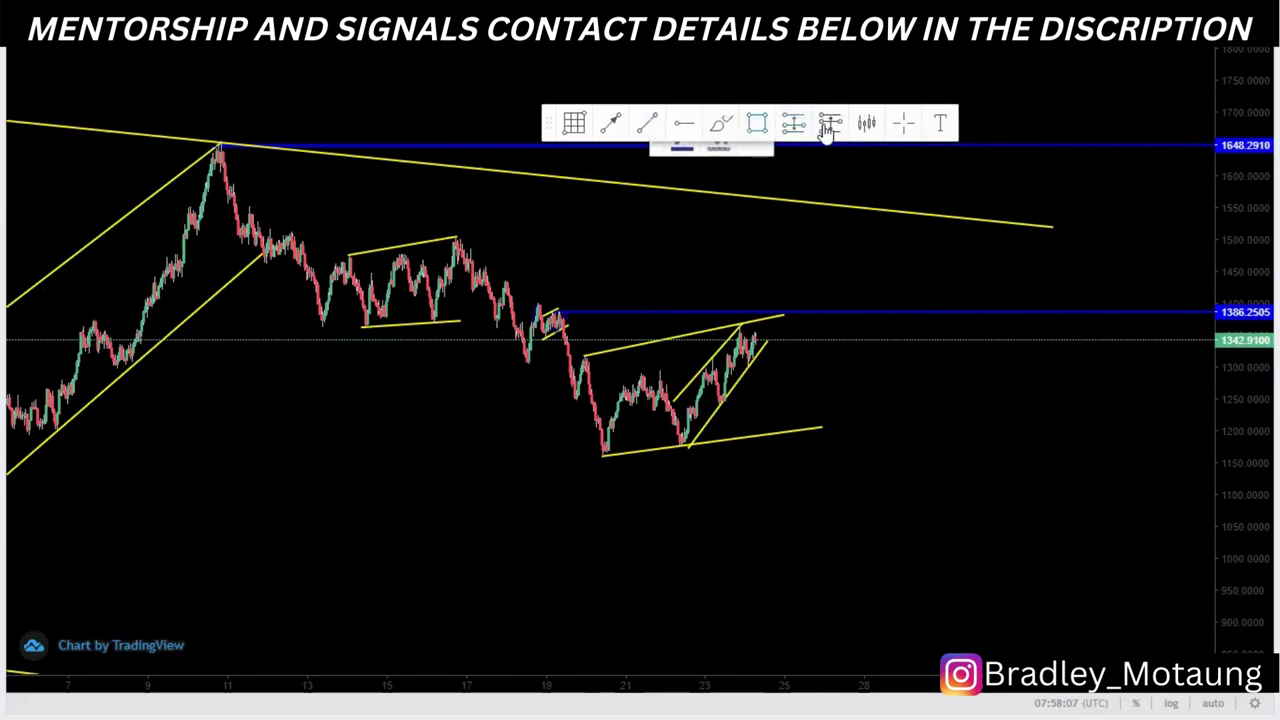
{"action": "left_click", "coordinate": [828, 126]}
{"action": "left_click", "coordinate": [764, 355]}
{"action": "mouse_move", "coordinate": [764, 294]}
{"action": "left_mouse_down"}
{"action": "mouse_move", "coordinate": [764, 311]}
{"action": "mouse_move", "coordinate": [764, 300]}
{"action": "left_mouse_up"}
{"action": "left_click", "coordinate": [737, 424]}
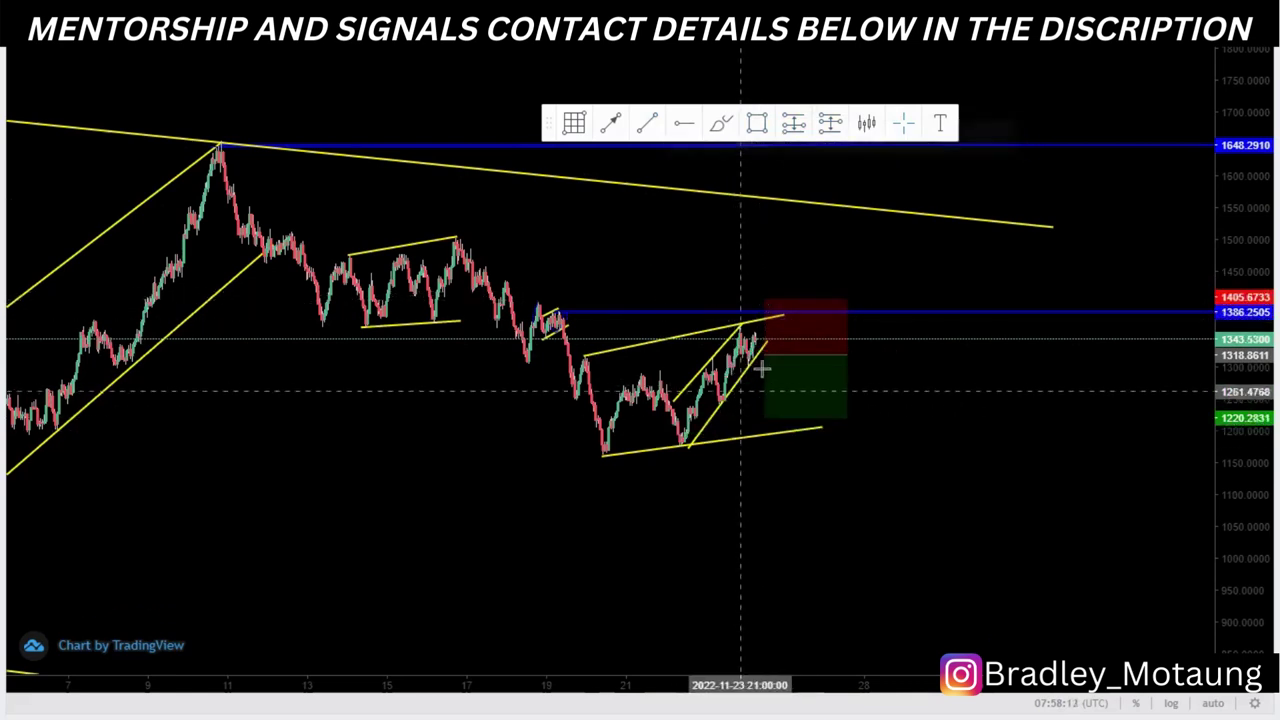
{"action": "left_click_drag", "start_coordinate": [764, 355], "coordinate": [765, 325]}
{"action": "left_click", "coordinate": [823, 526]}
- Add a horizontal ray at 1363.95 from the November 23 high and an arrow from the latest candle up to that level
{"action": "scroll", "coordinate": [655, 545], "scroll_direction": "up", "scroll_amount": 3}
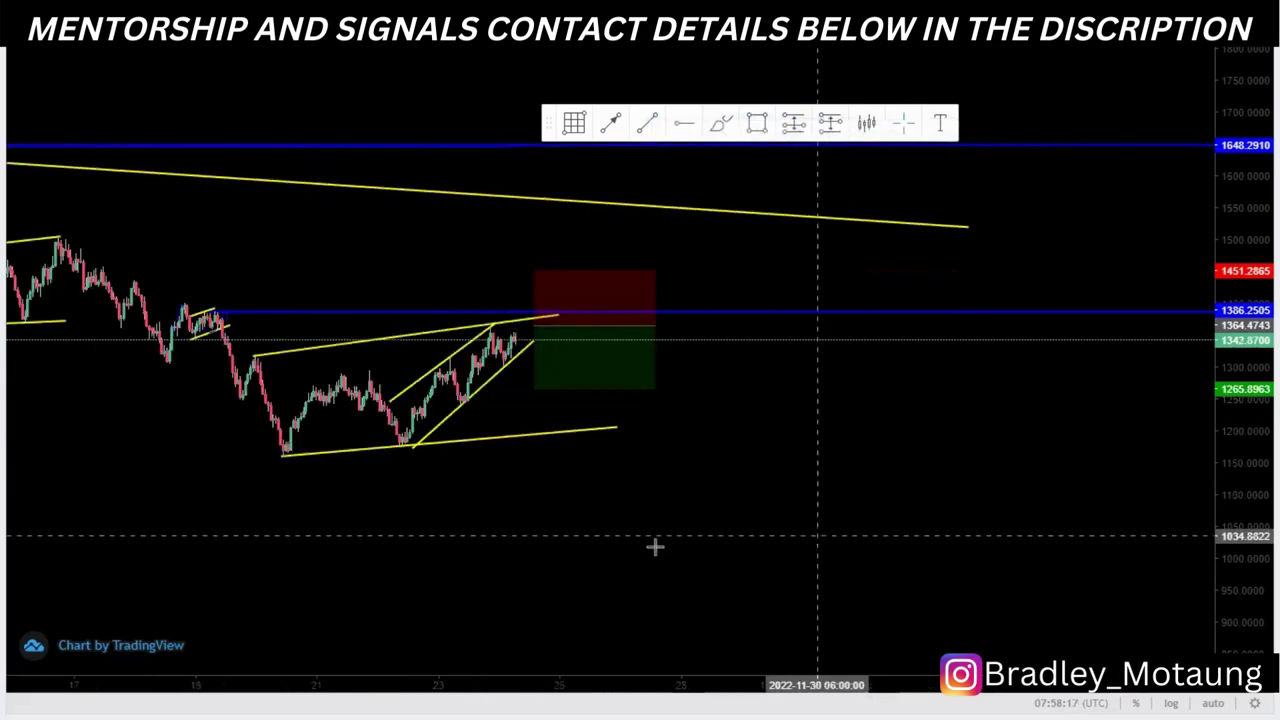
{"action": "left_click_drag", "start_coordinate": [655, 547], "coordinate": [894, 548]}
{"action": "left_click_drag", "start_coordinate": [1243, 583], "coordinate": [1243, 430]}
{"action": "scroll", "coordinate": [1054, 538], "scroll_direction": "up", "scroll_amount": 3}
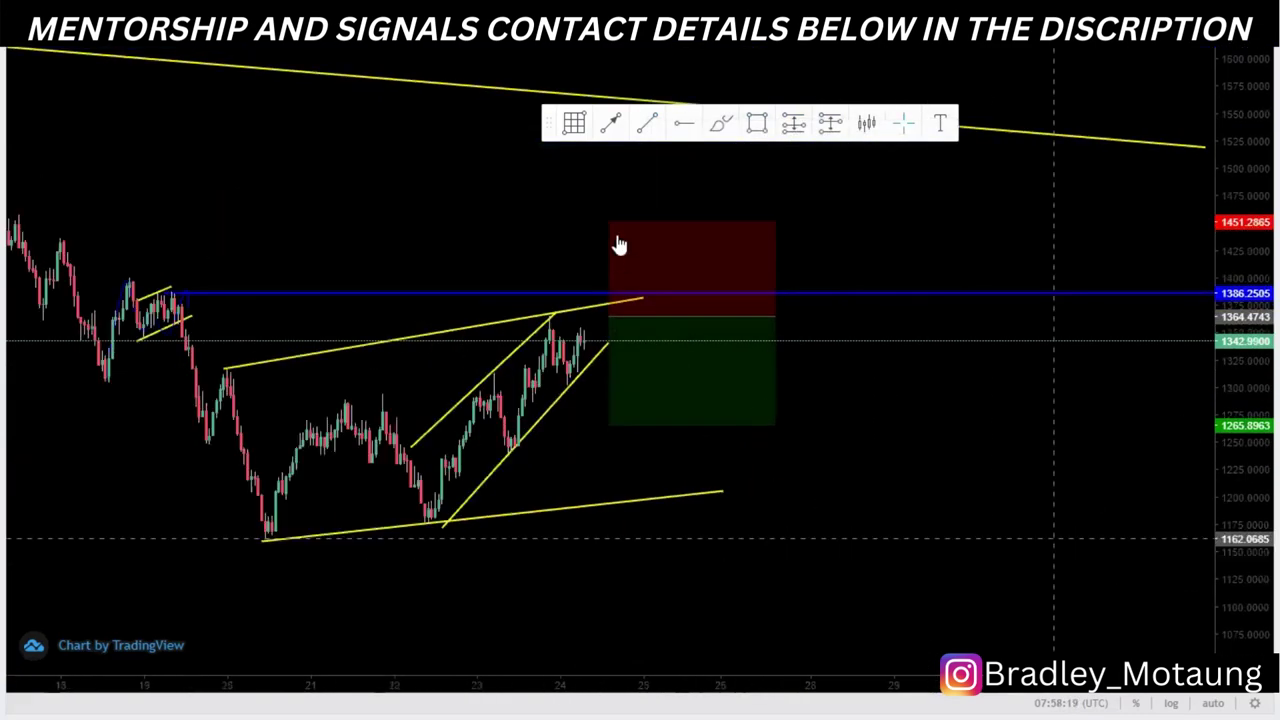
{"action": "left_click", "coordinate": [691, 127]}
{"action": "left_click", "coordinate": [549, 317]}
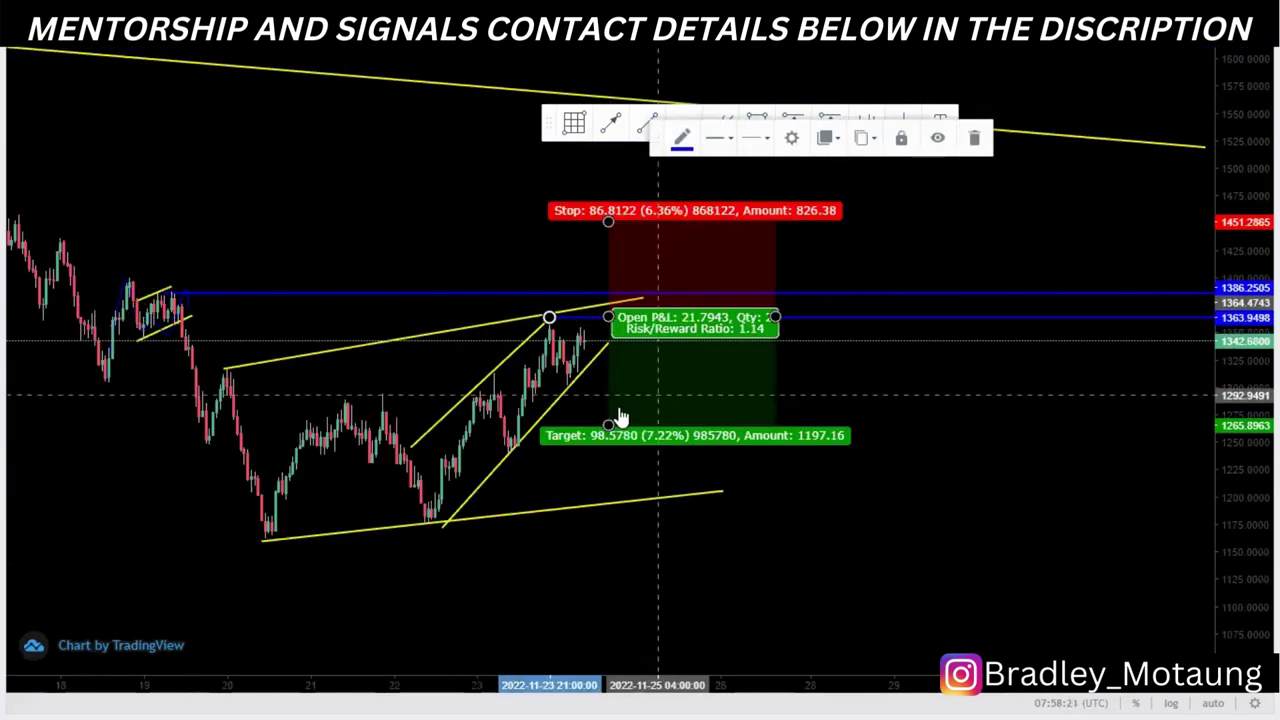
{"action": "left_click", "coordinate": [608, 172]}
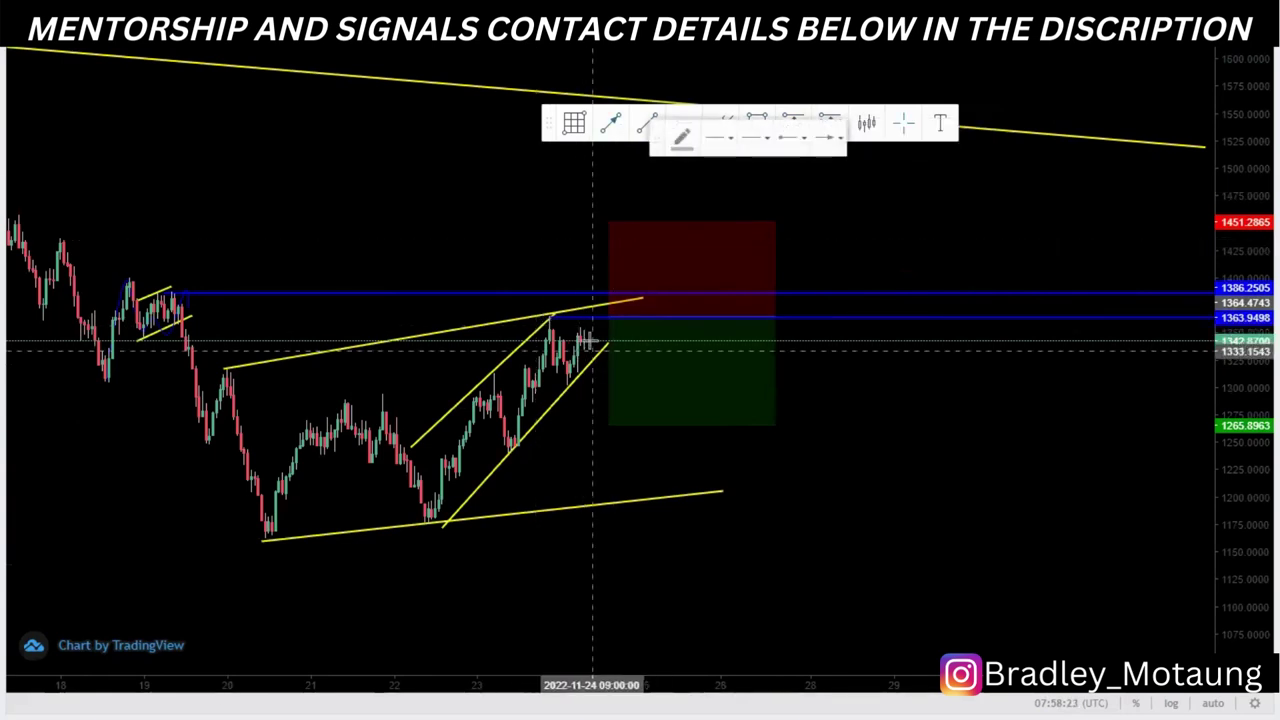
{"action": "left_click", "coordinate": [592, 341]}
{"action": "left_click", "coordinate": [595, 317]}
- Move the short position's entry to about 1359.34, its stop to 1402.44 and its target to 1205.10 at the lower rising line
{"action": "left_click_drag", "start_coordinate": [694, 374], "coordinate": [674, 380]}
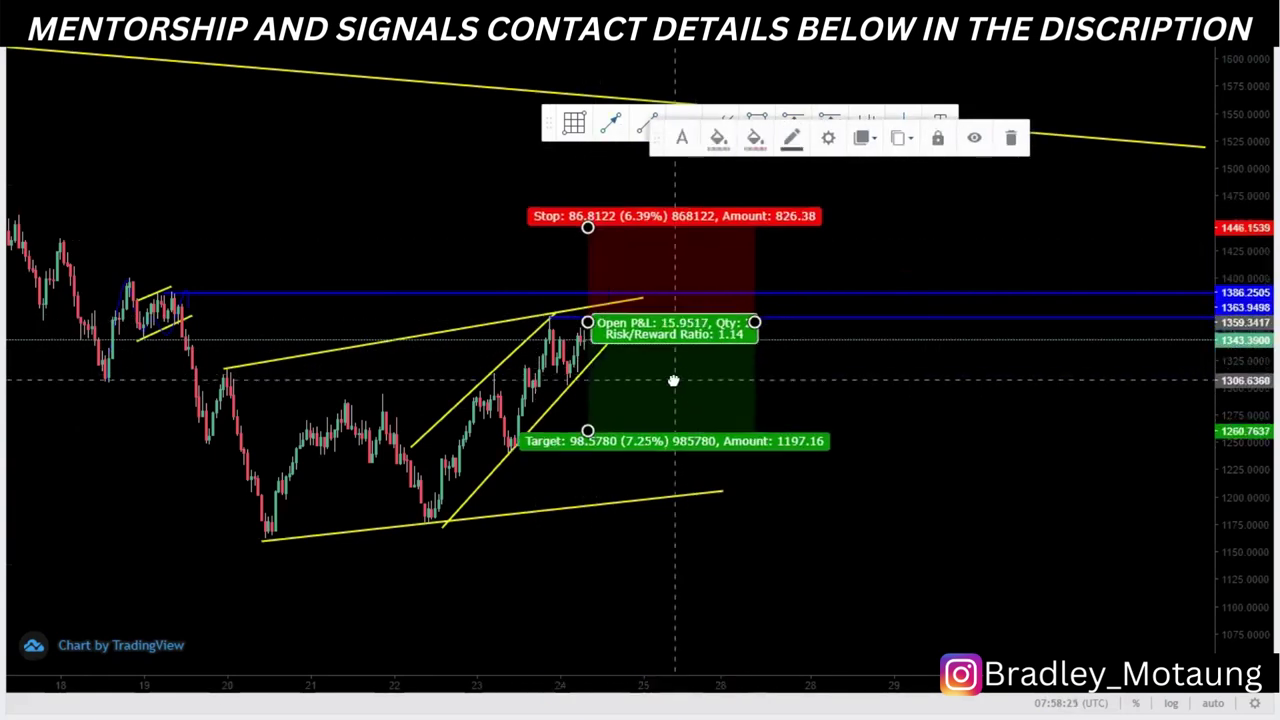
{"action": "left_click_drag", "start_coordinate": [588, 229], "coordinate": [589, 272]}
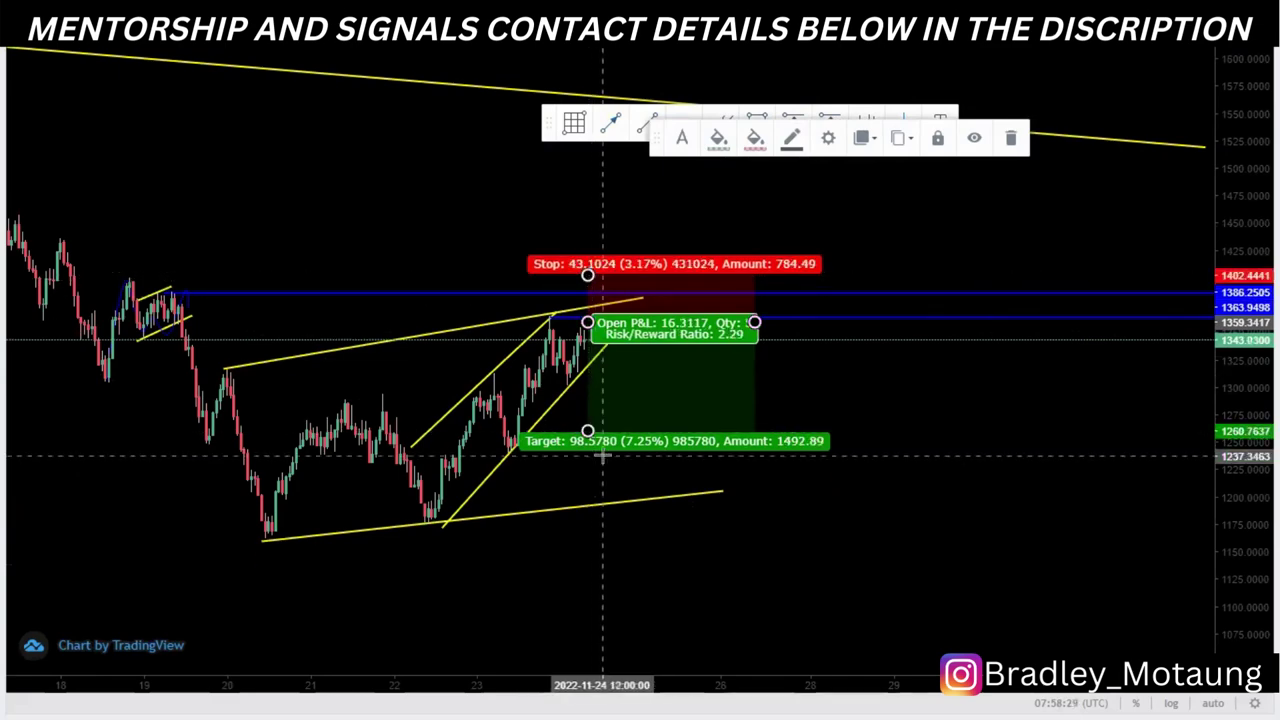
{"action": "mouse_move", "coordinate": [603, 452]}
{"action": "left_mouse_down"}
{"action": "mouse_move", "coordinate": [623, 394]}
{"action": "mouse_move", "coordinate": [621, 407]}
{"action": "mouse_move", "coordinate": [606, 393]}
{"action": "mouse_move", "coordinate": [608, 449]}
{"action": "left_mouse_up"}
{"action": "left_click_drag", "start_coordinate": [603, 507], "coordinate": [590, 383]}
- Add a horizontal ray at 939.54 from the November 2 low and extend the short position's target down to about 942.47
{"action": "scroll", "coordinate": [564, 468], "scroll_direction": "down", "scroll_amount": 9}
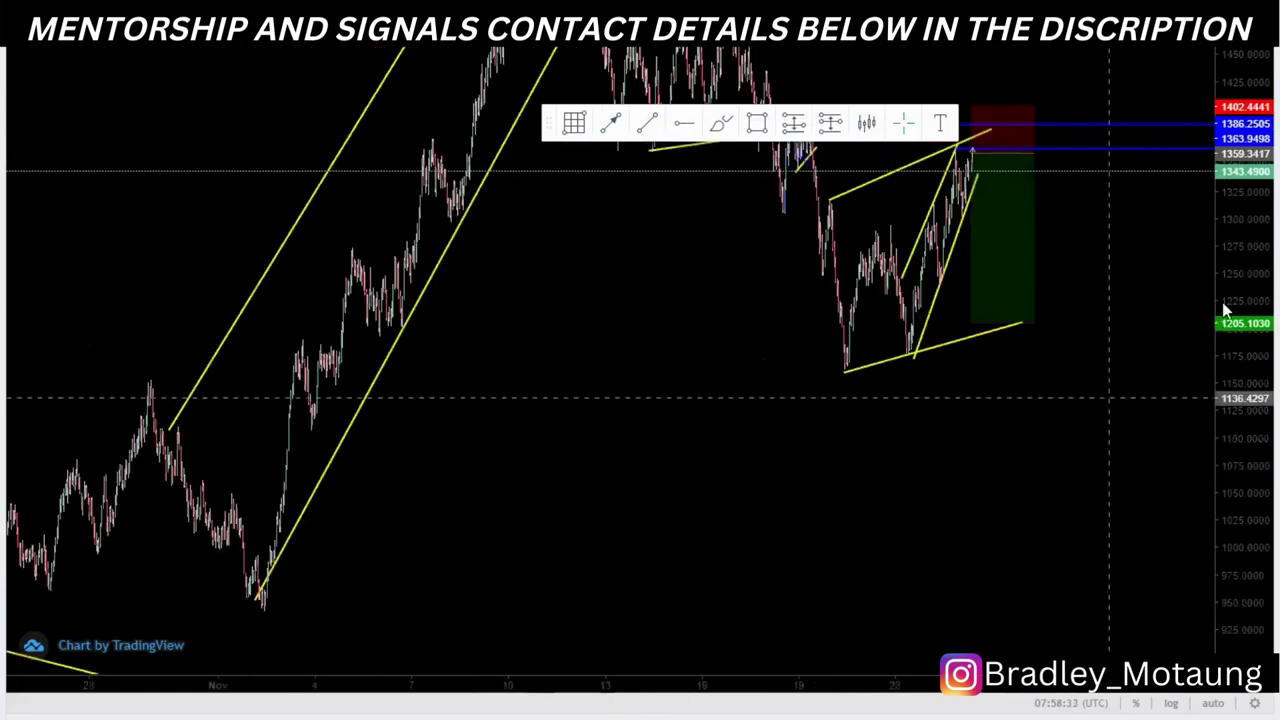
{"action": "left_click_drag", "start_coordinate": [1226, 310], "coordinate": [1222, 466]}
{"action": "left_click_drag", "start_coordinate": [526, 480], "coordinate": [463, 477]}
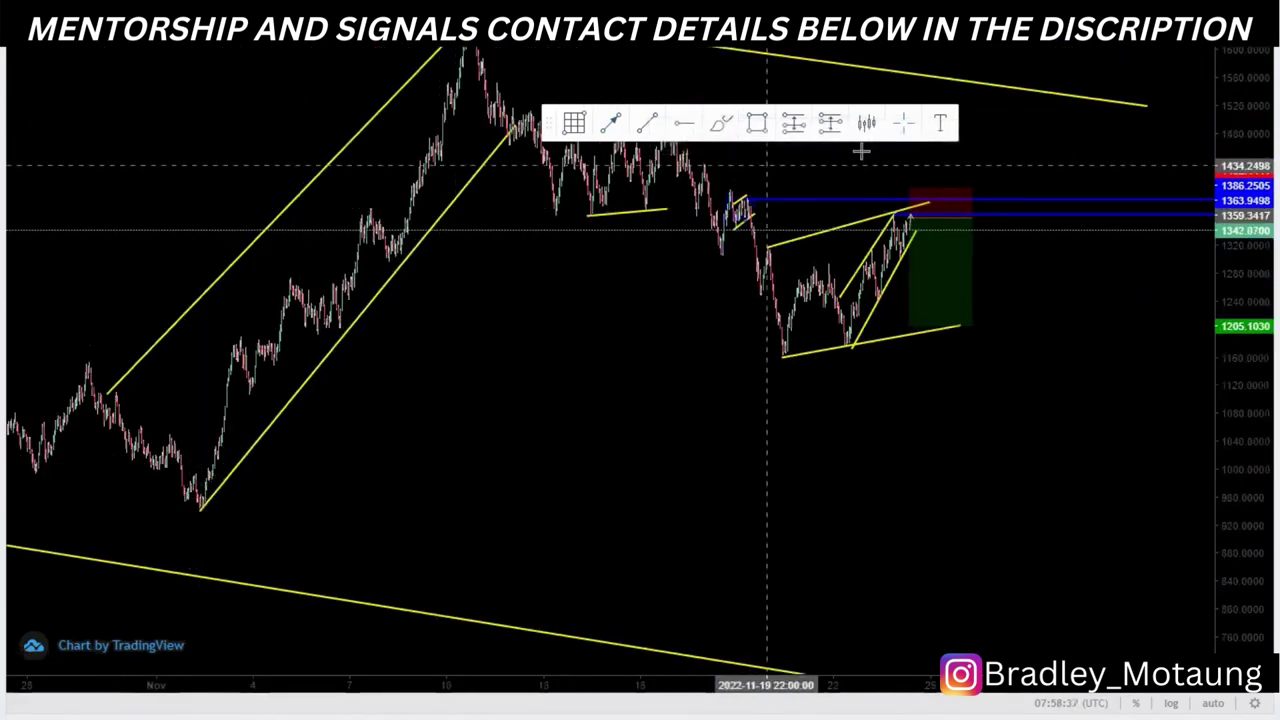
{"action": "left_click", "coordinate": [682, 124]}
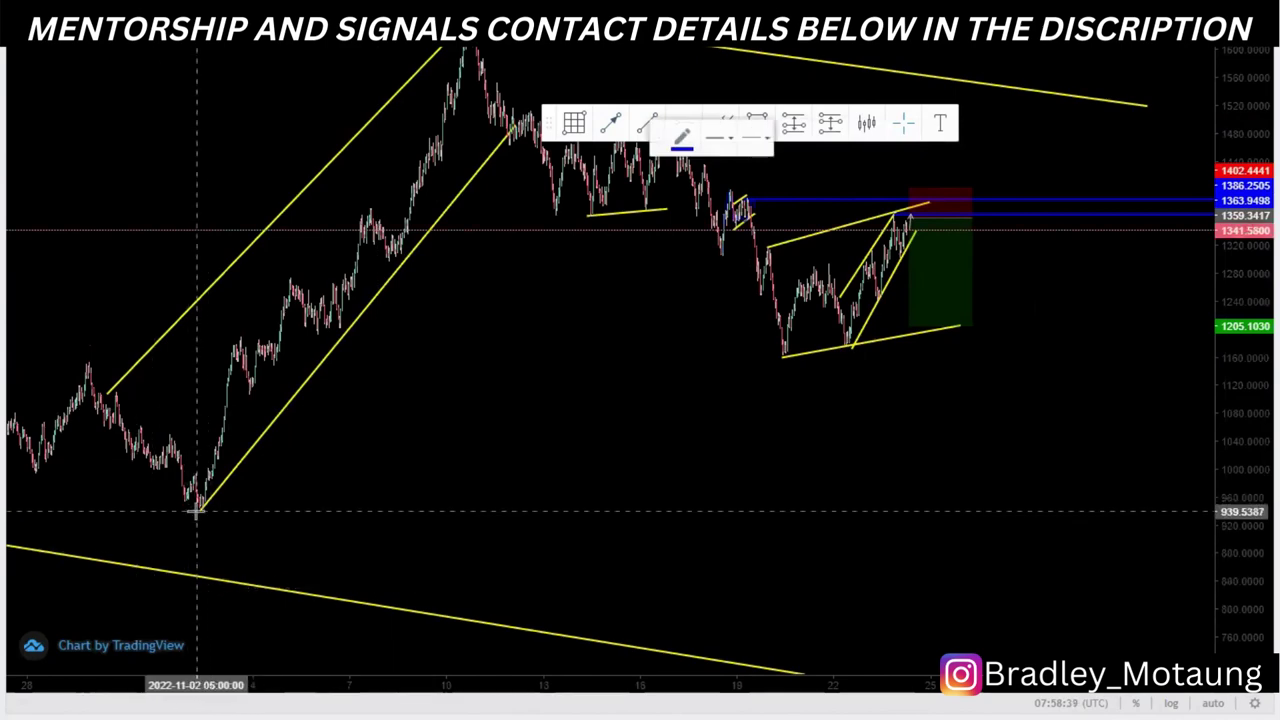
{"action": "left_click", "coordinate": [197, 512]}
{"action": "left_click_drag", "start_coordinate": [900, 349], "coordinate": [818, 582]}
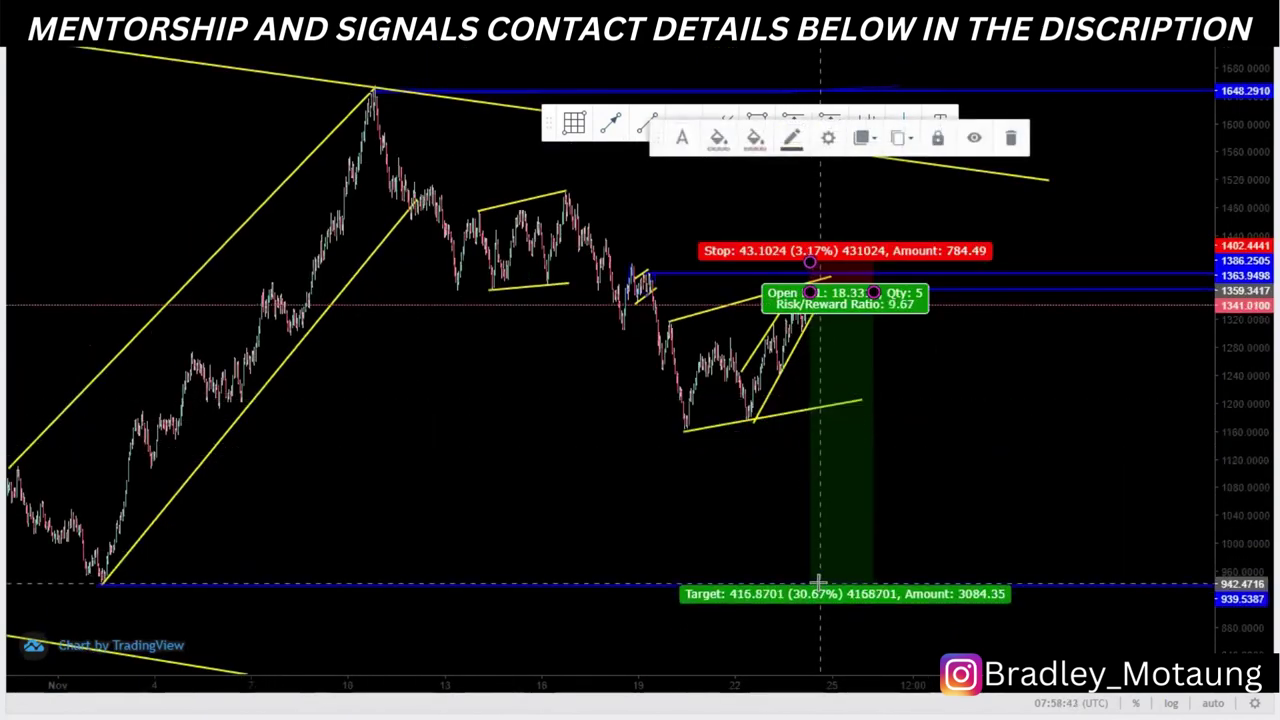
- Extend the short position's target to about 686.79 at the large descending channel's lower line
{"action": "left_click_drag", "start_coordinate": [746, 547], "coordinate": [617, 489]}
{"action": "scroll", "coordinate": [577, 511], "scroll_direction": "down", "scroll_amount": 7}
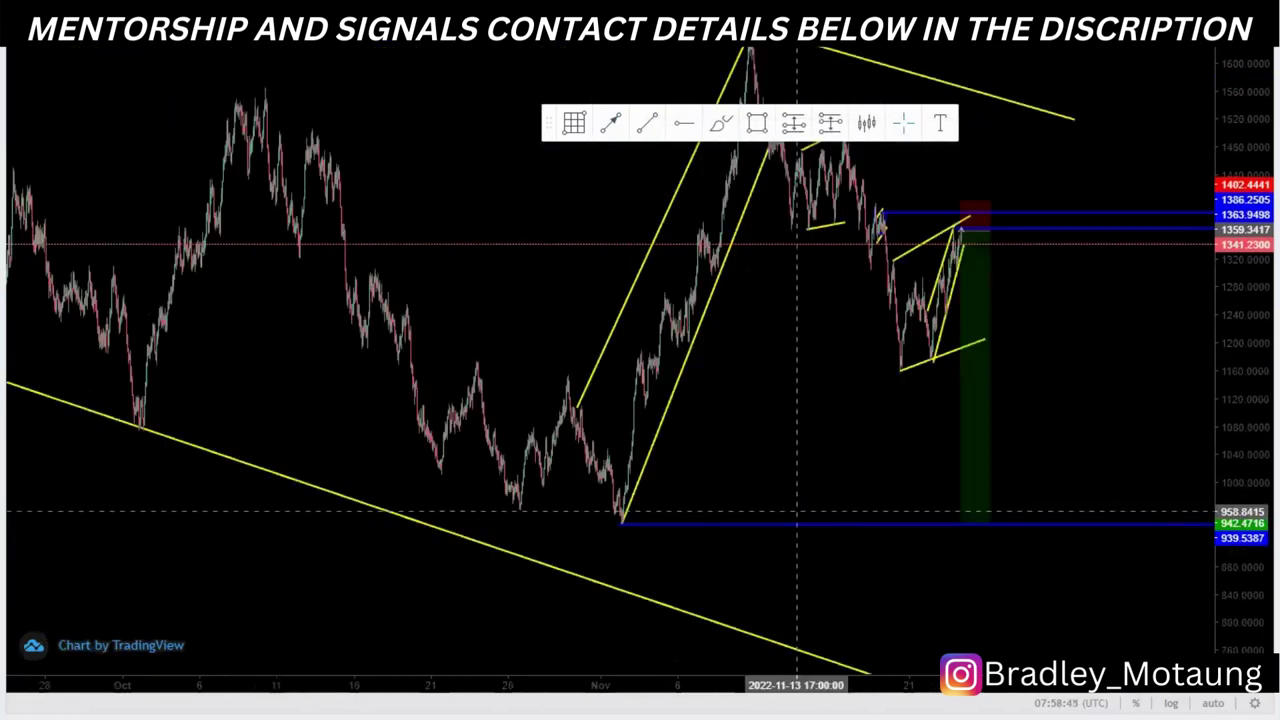
{"action": "left_click_drag", "start_coordinate": [1220, 490], "coordinate": [1220, 610]}
{"action": "left_click_drag", "start_coordinate": [1006, 474], "coordinate": [851, 494]}
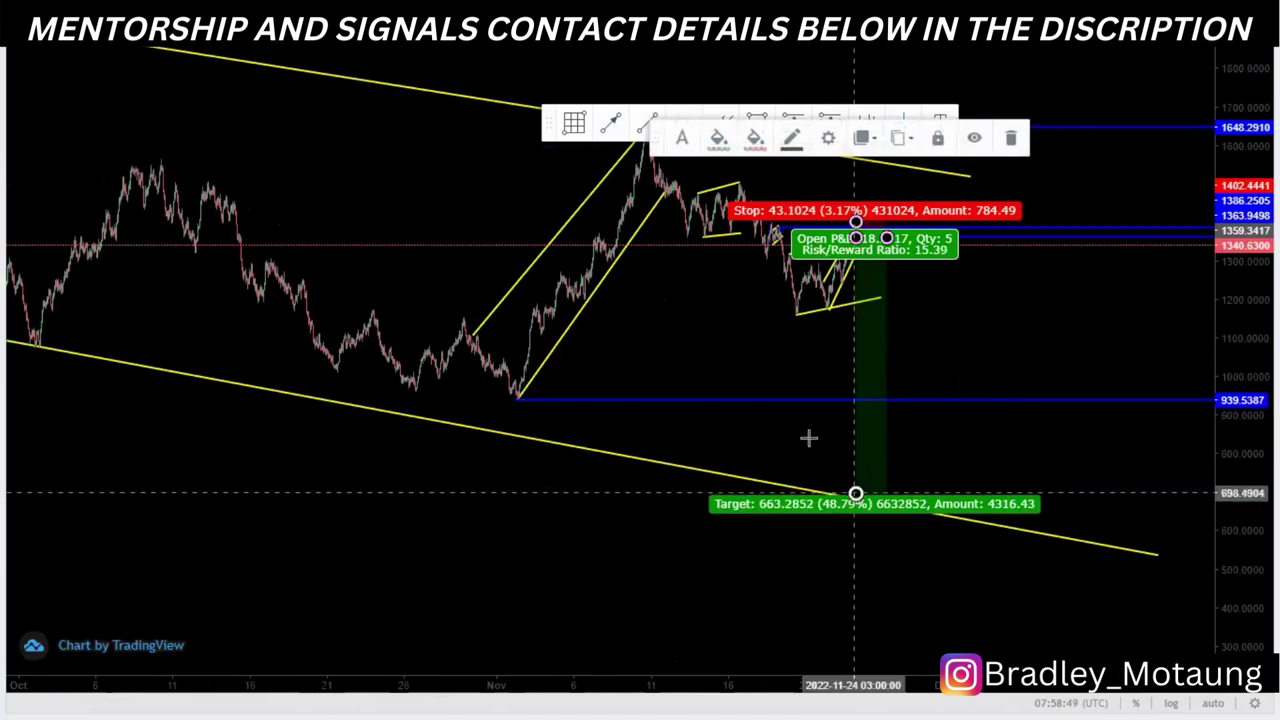
{"action": "left_click_drag", "start_coordinate": [804, 447], "coordinate": [776, 487]}
{"action": "left_click_drag", "start_coordinate": [829, 534], "coordinate": [833, 538]}
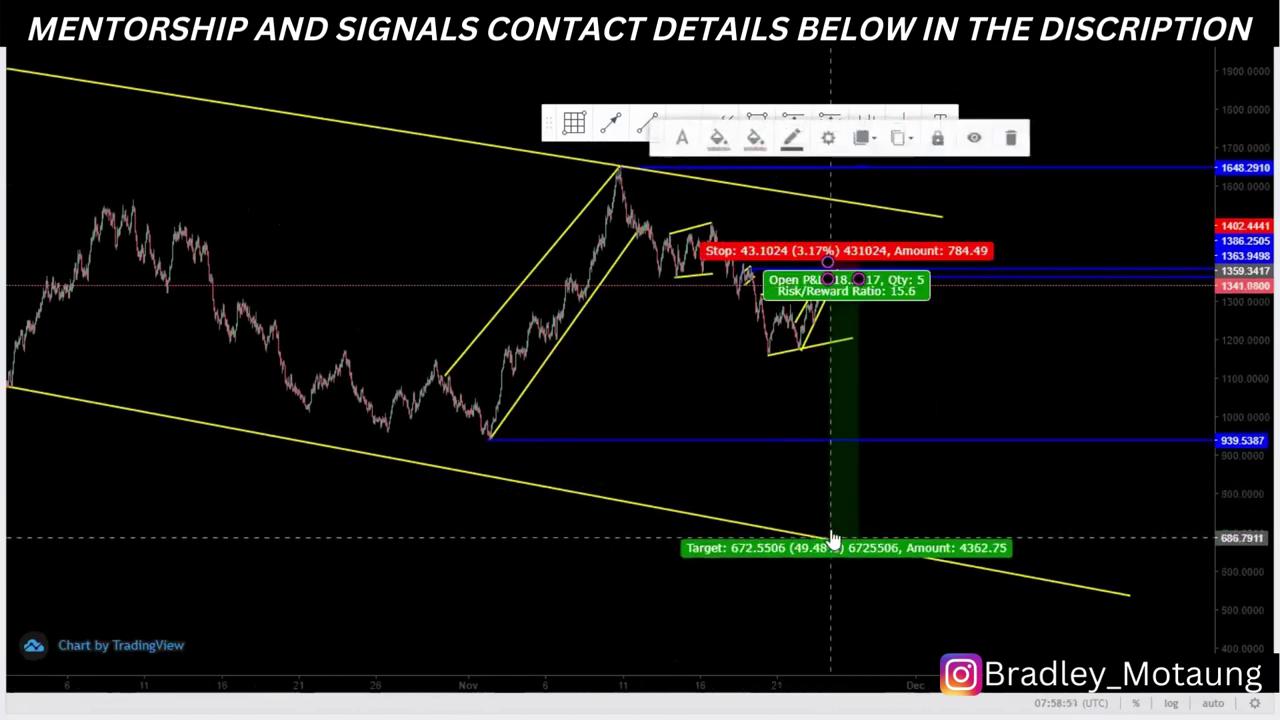
{"action": "left_click_drag", "start_coordinate": [764, 488], "coordinate": [758, 520]}
{"action": "scroll", "coordinate": [758, 519], "scroll_direction": "up", "scroll_amount": 4}
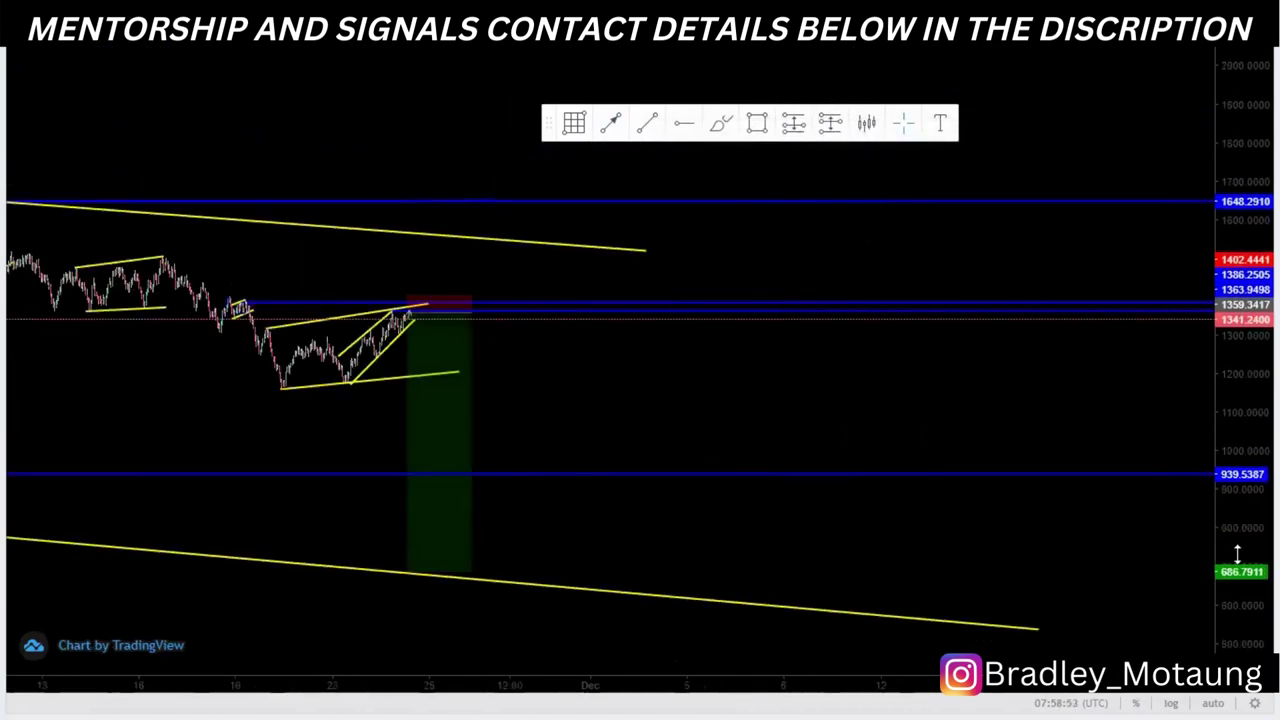
{"action": "left_click_drag", "start_coordinate": [1237, 554], "coordinate": [1236, 270]}
{"action": "left_click_drag", "start_coordinate": [771, 454], "coordinate": [1220, 318]}
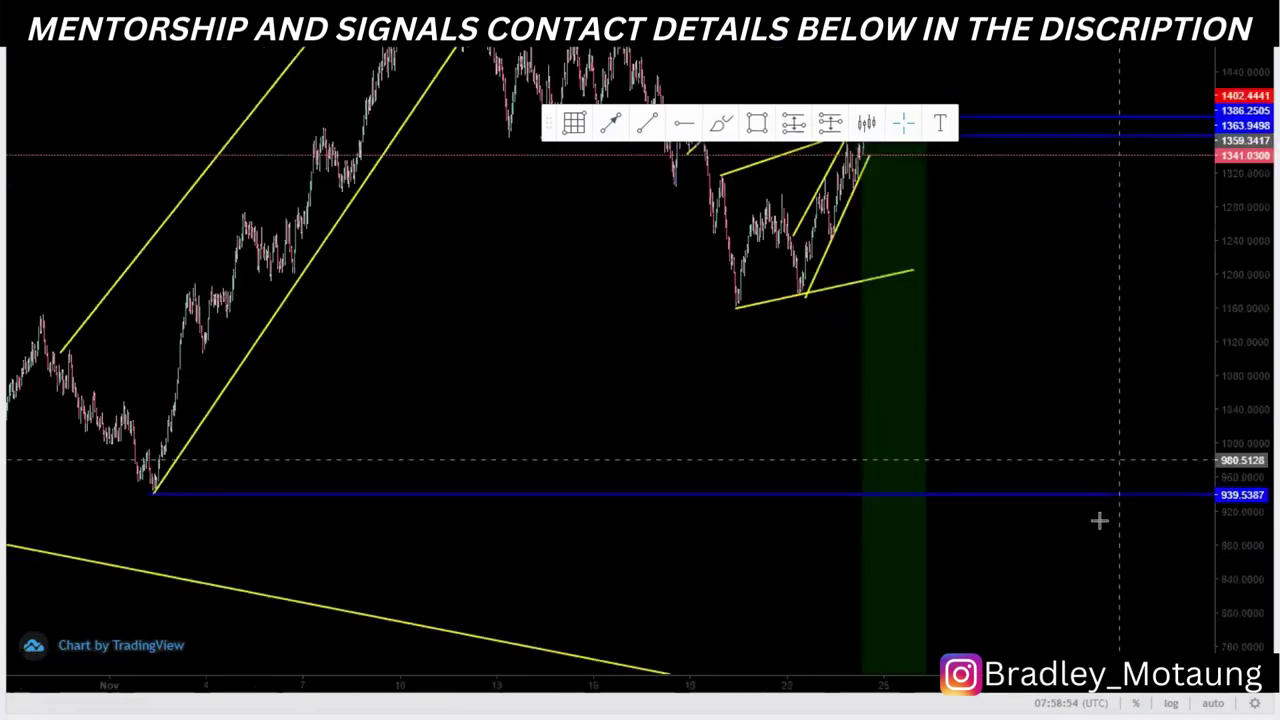
{"action": "scroll", "coordinate": [1099, 520], "scroll_direction": "up", "scroll_amount": 2}
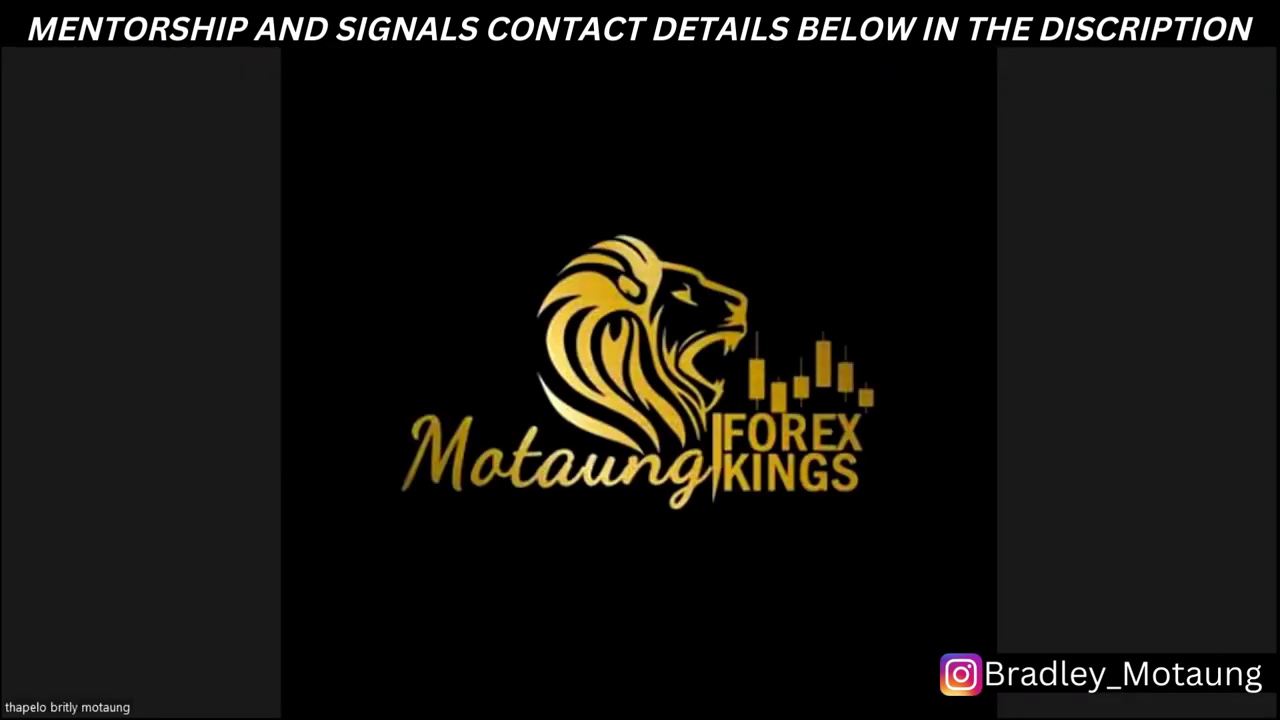